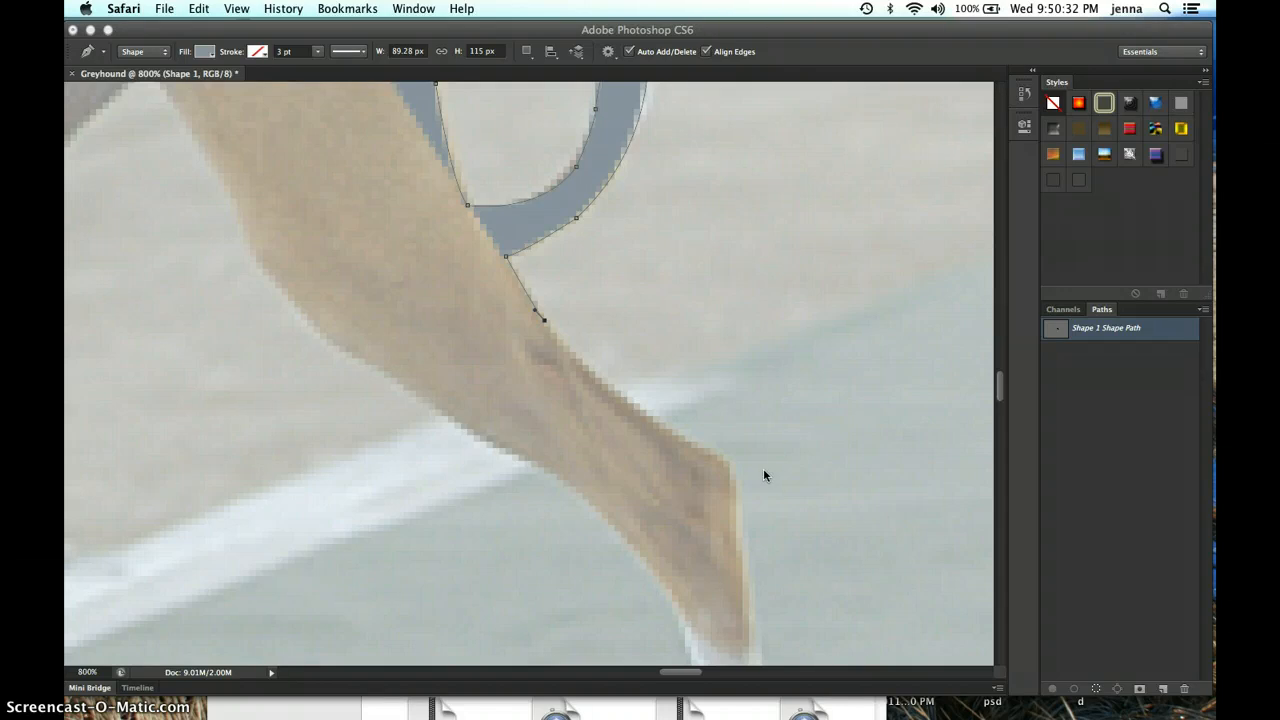
pyautogui.click(543, 318)
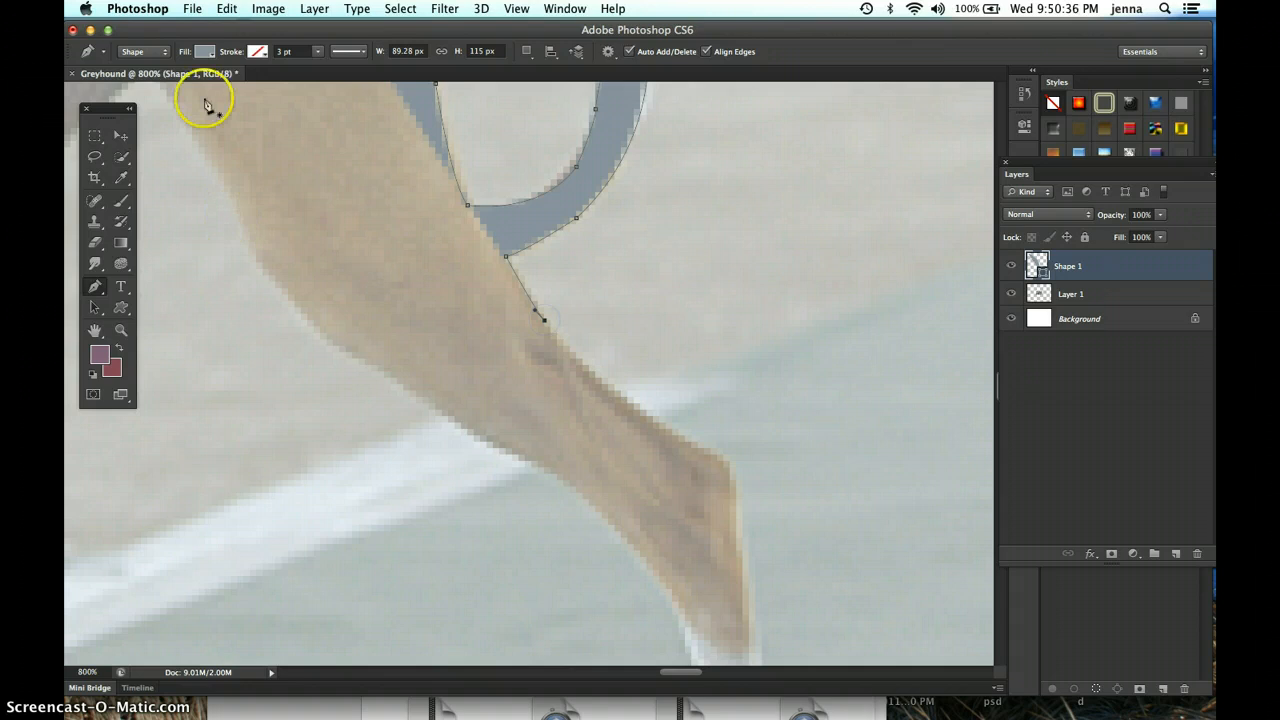
pyautogui.click(149, 54)
pyautogui.click(149, 54)
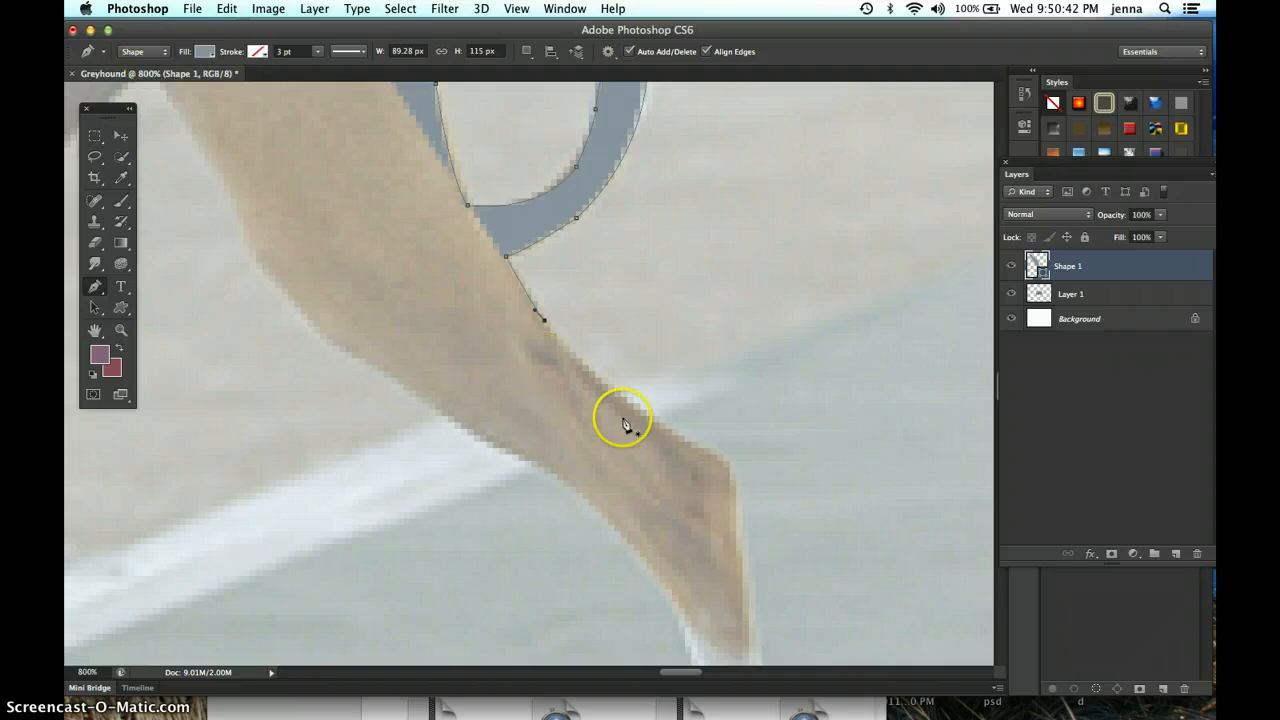
pyautogui.click(697, 450)
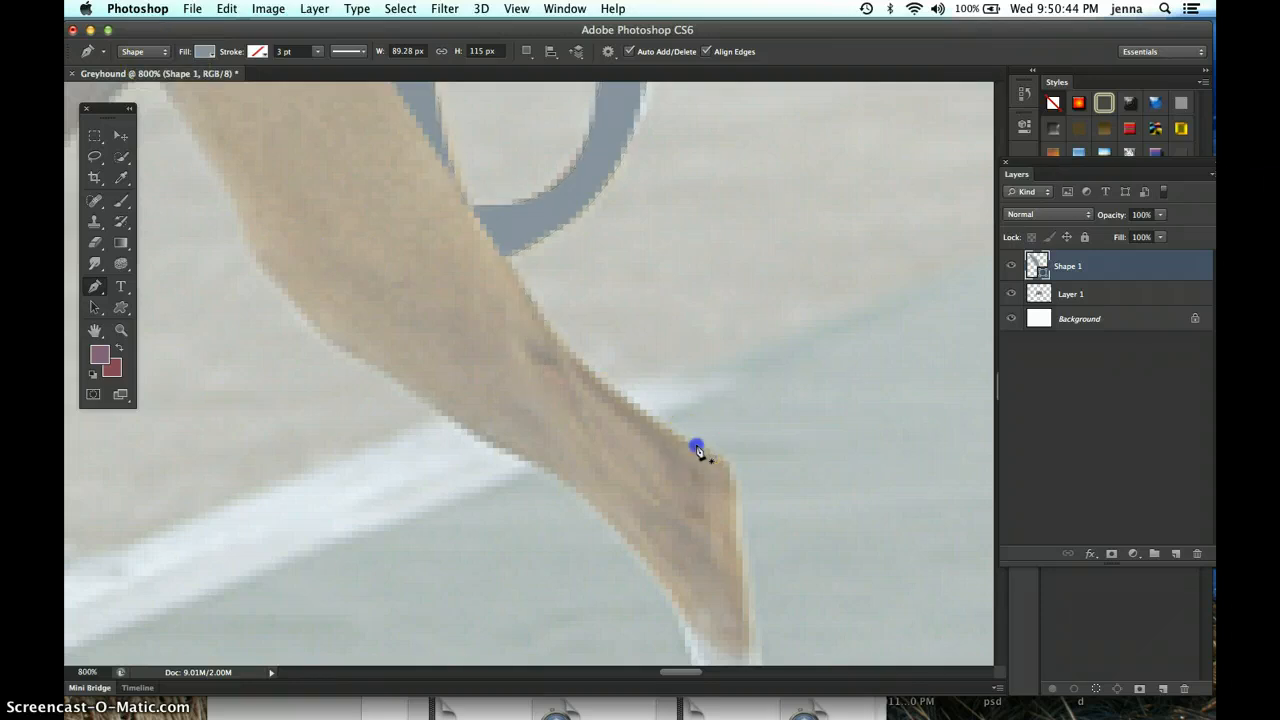
pyautogui.press('super+z')
# Continue the Shape 1 outline from its open end down the back of the greyhound's hind leg and curve it around the hock
pyautogui.click(545, 322)
pyautogui.moveTo(704, 449); pyautogui.dragTo(797, 489)
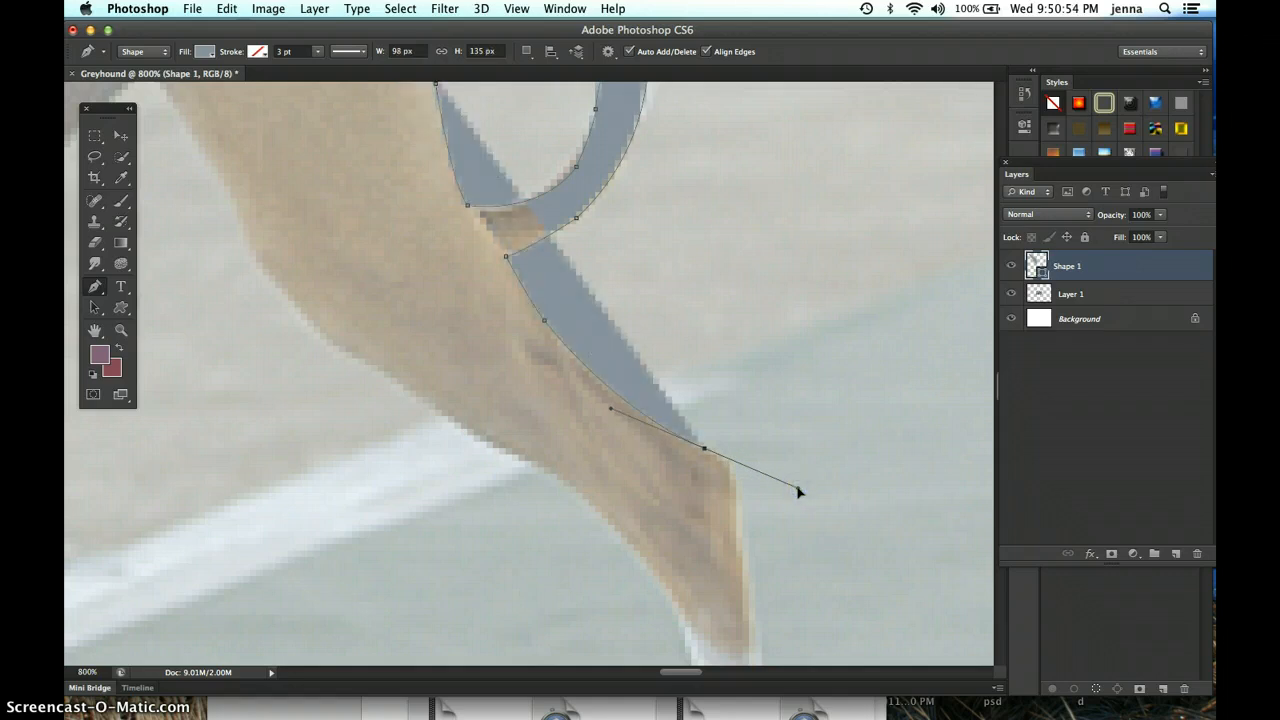
pyautogui.click(705, 450)
pyautogui.moveTo(736, 486); pyautogui.dragTo(738, 517)
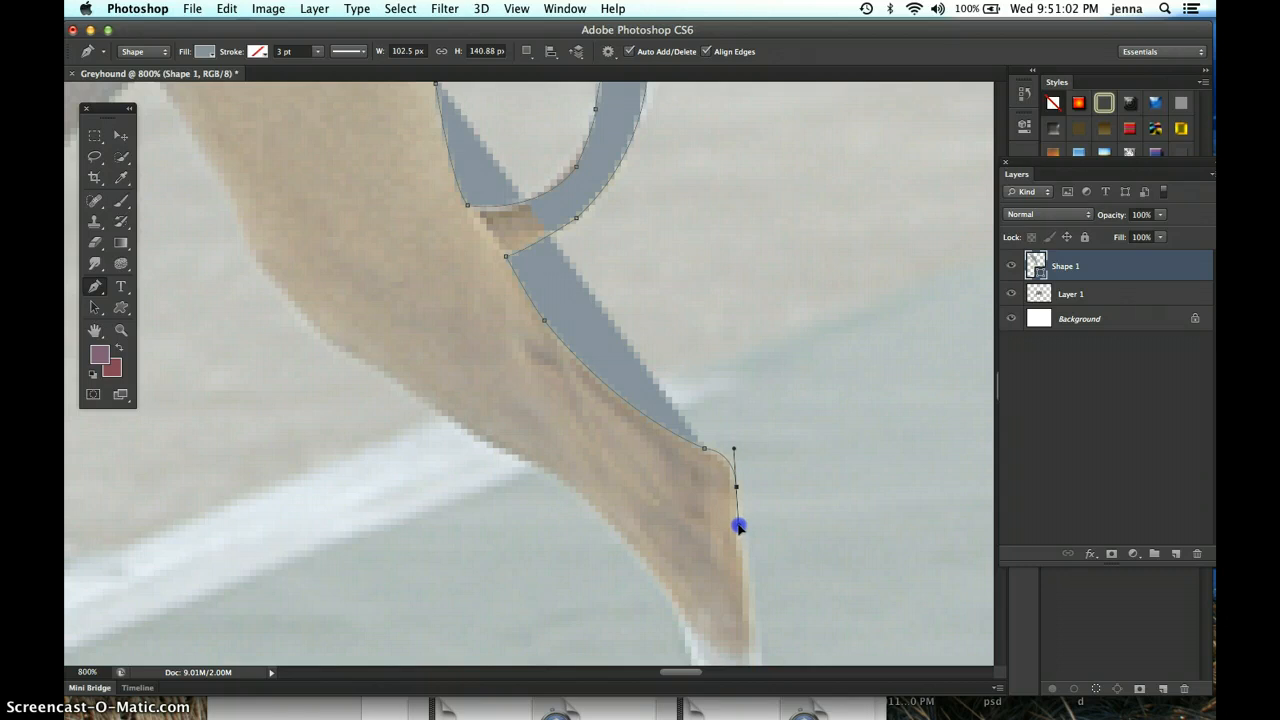
pyautogui.moveTo(738, 526); pyautogui.dragTo(738, 527)
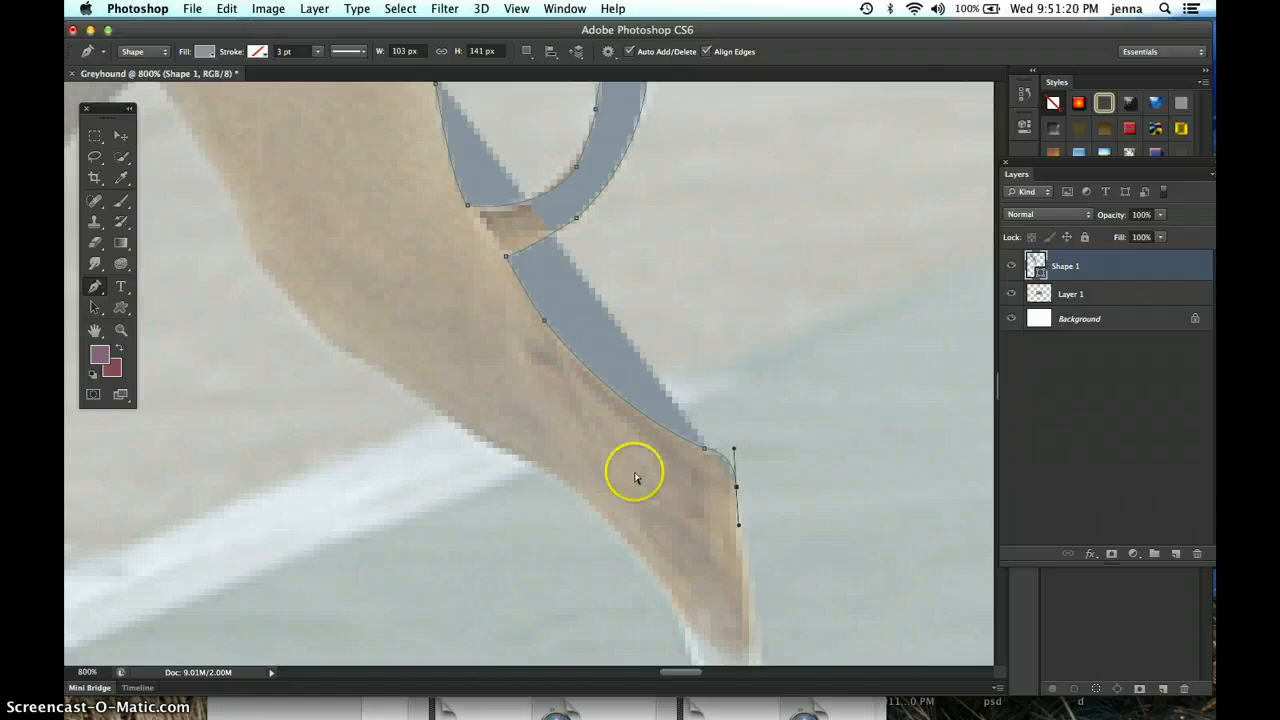
# Adjust the direction handle of the anchor where the tail meets the back of the leg
pyautogui.moveTo(506, 257)
pyautogui.mouseDown()
pyautogui.moveTo(557, 269)
pyautogui.moveTo(506, 260)
pyautogui.moveTo(474, 277)
pyautogui.moveTo(508, 258)
pyautogui.mouseUp()
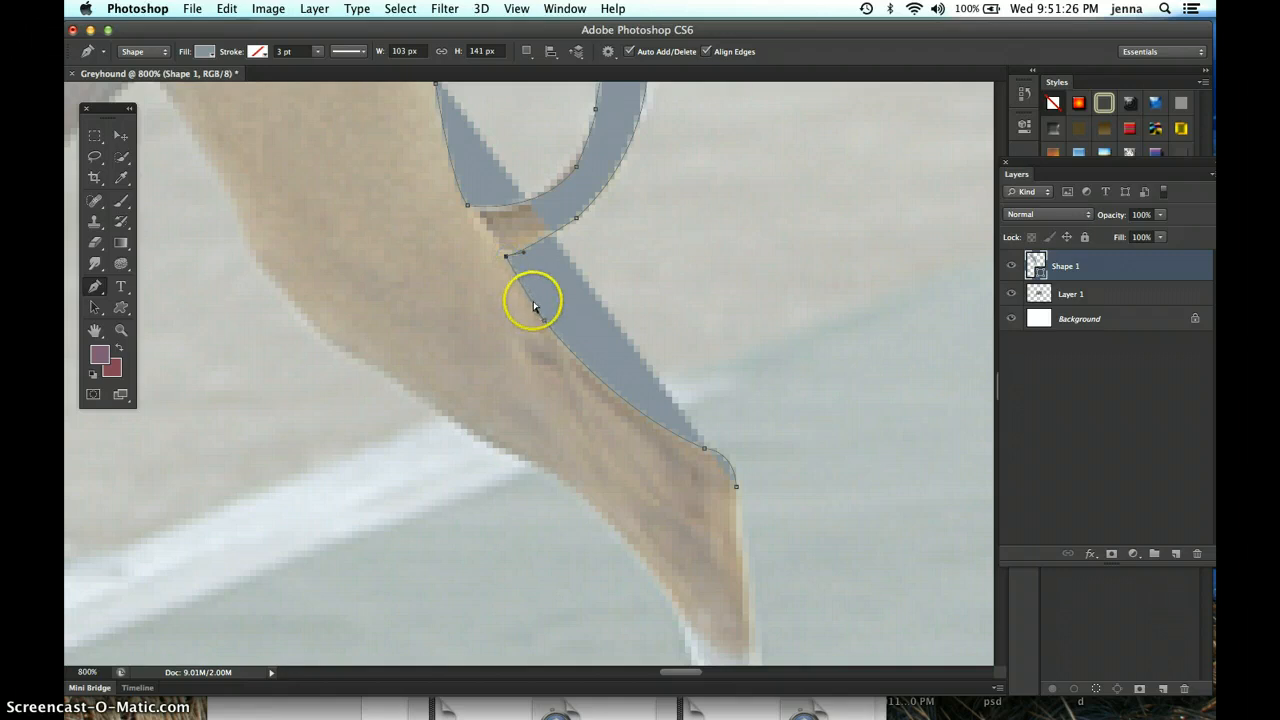
pyautogui.click(522, 257)
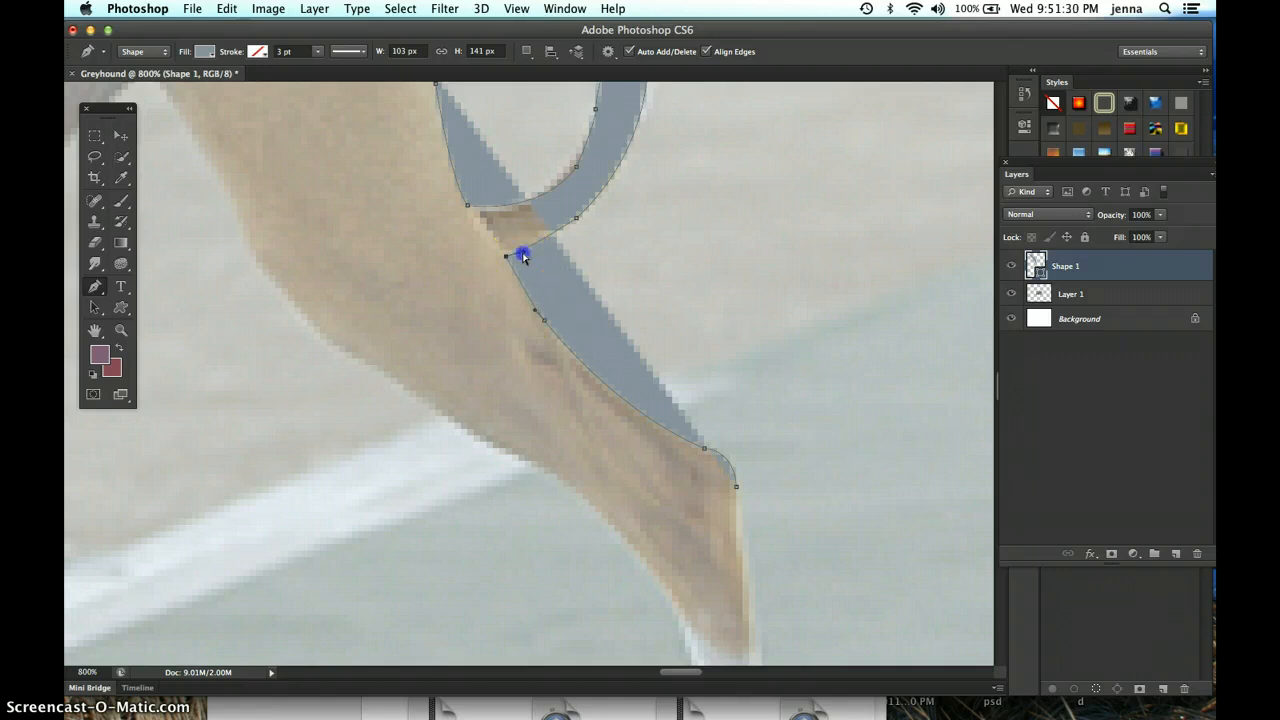
pyautogui.moveTo(522, 257)
pyautogui.mouseDown()
pyautogui.moveTo(574, 286)
pyautogui.moveTo(541, 251)
pyautogui.mouseUp()
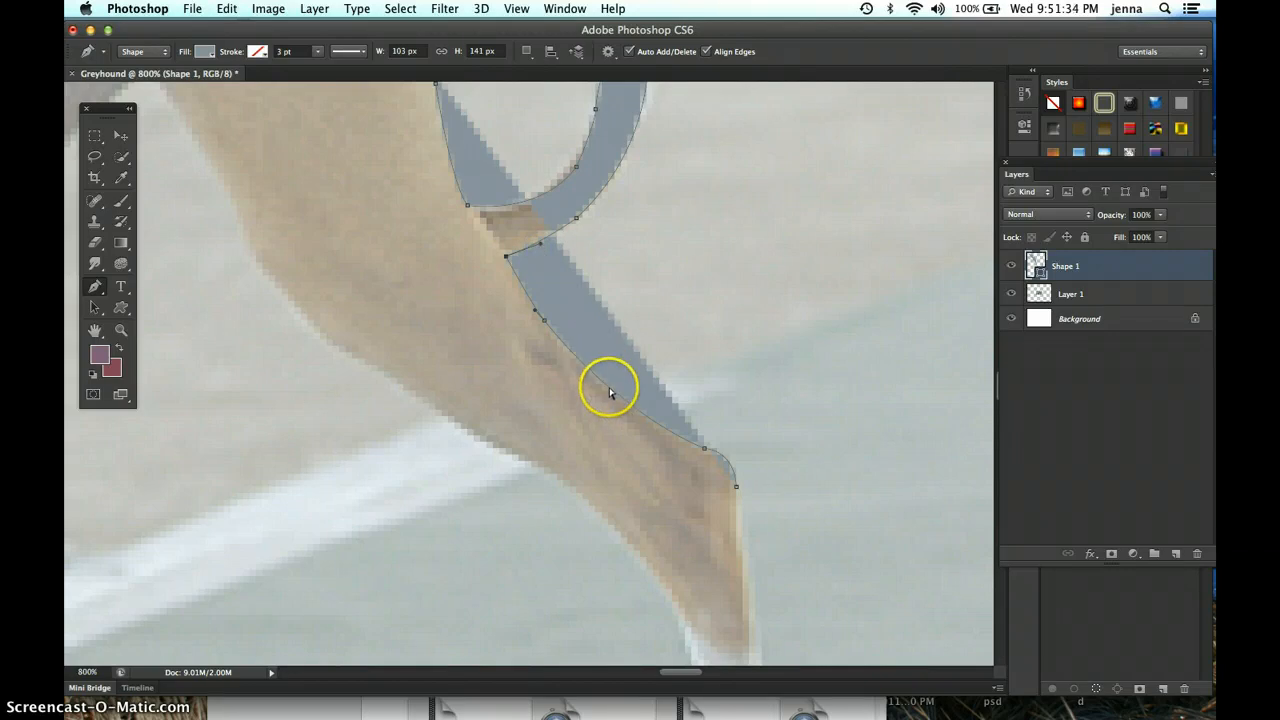
pyautogui.moveTo(606, 381)
pyautogui.mouseDown()
pyautogui.moveTo(580, 423)
pyautogui.moveTo(626, 389)
pyautogui.moveTo(616, 398)
pyautogui.mouseUp()
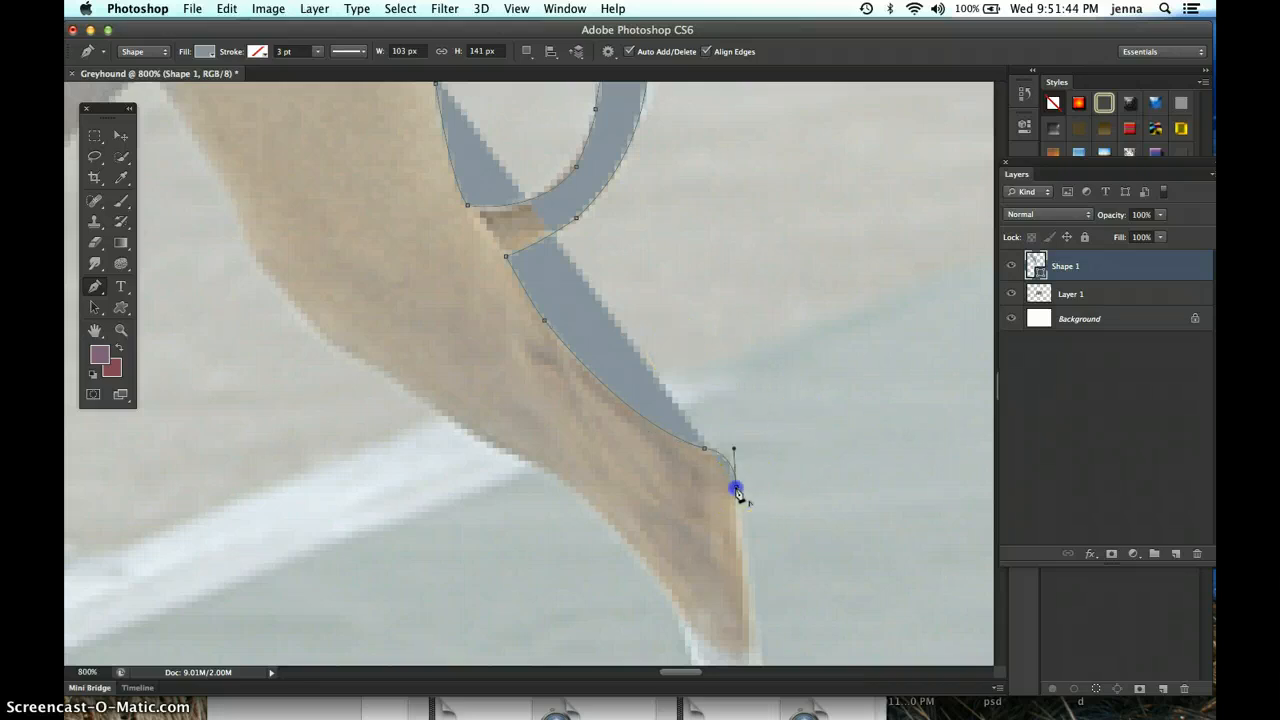
# Remove the hock anchor's outgoing handle and trace the outline down to the start of the white lower leg, ending without an outgoing handle
pyautogui.moveTo(736, 489); pyautogui.dragTo(734, 449)
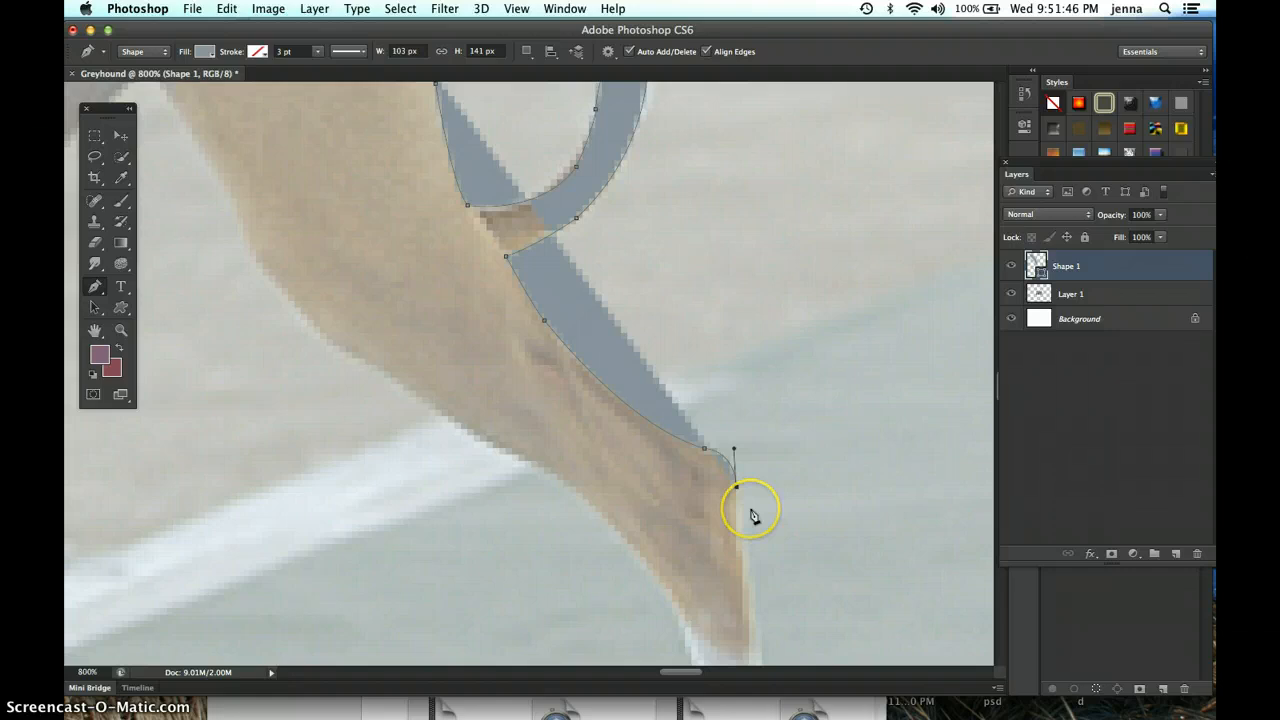
pyautogui.moveTo(750, 509); pyautogui.dragTo(577, 235)
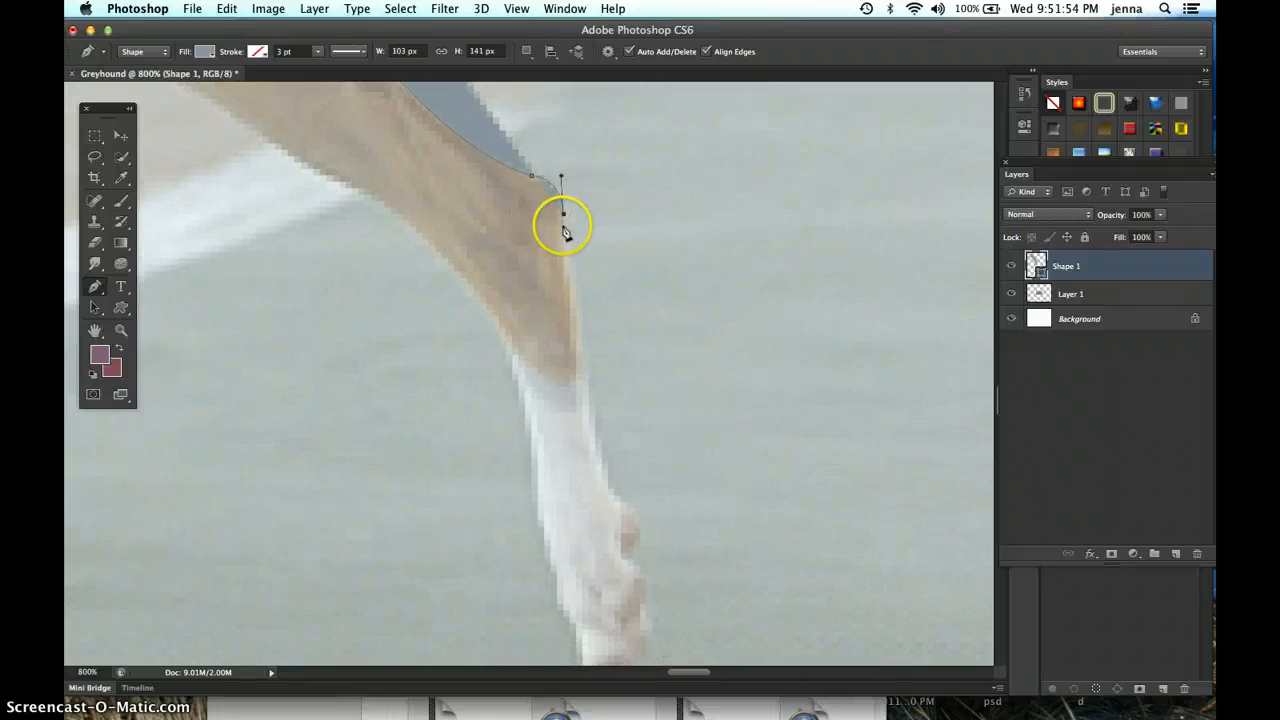
pyautogui.click(583, 386)
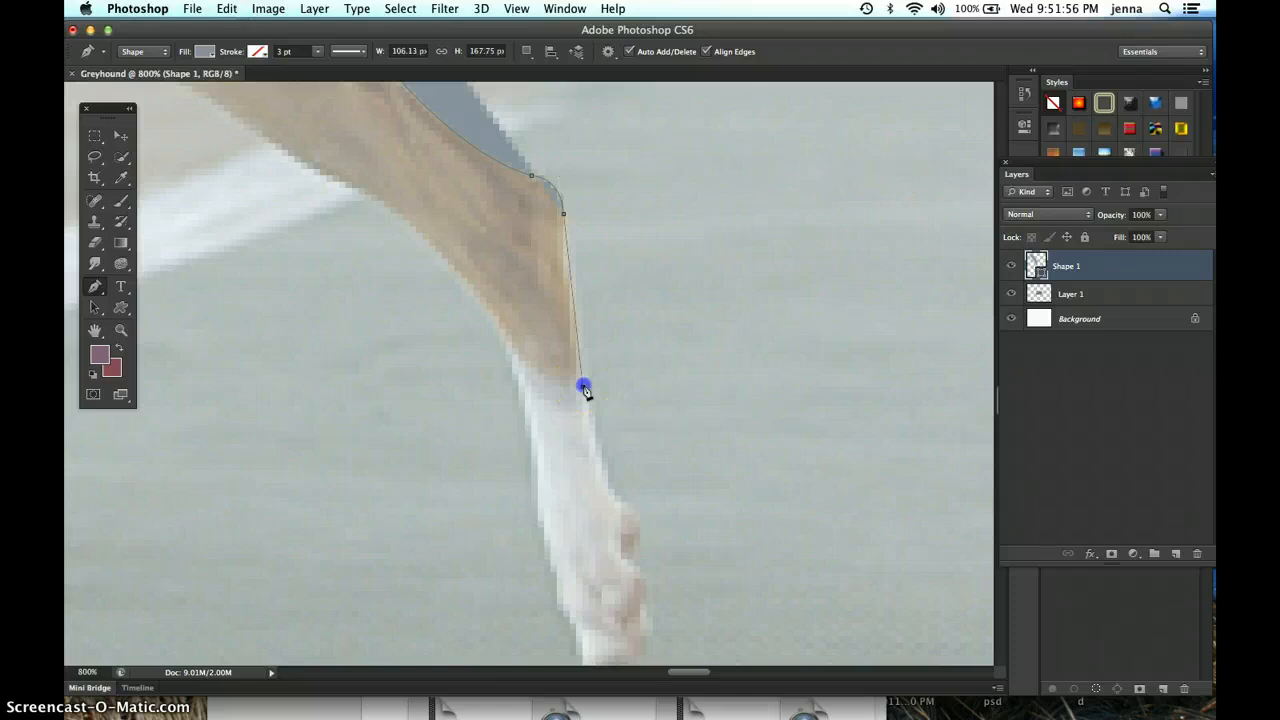
pyautogui.click(587, 424)
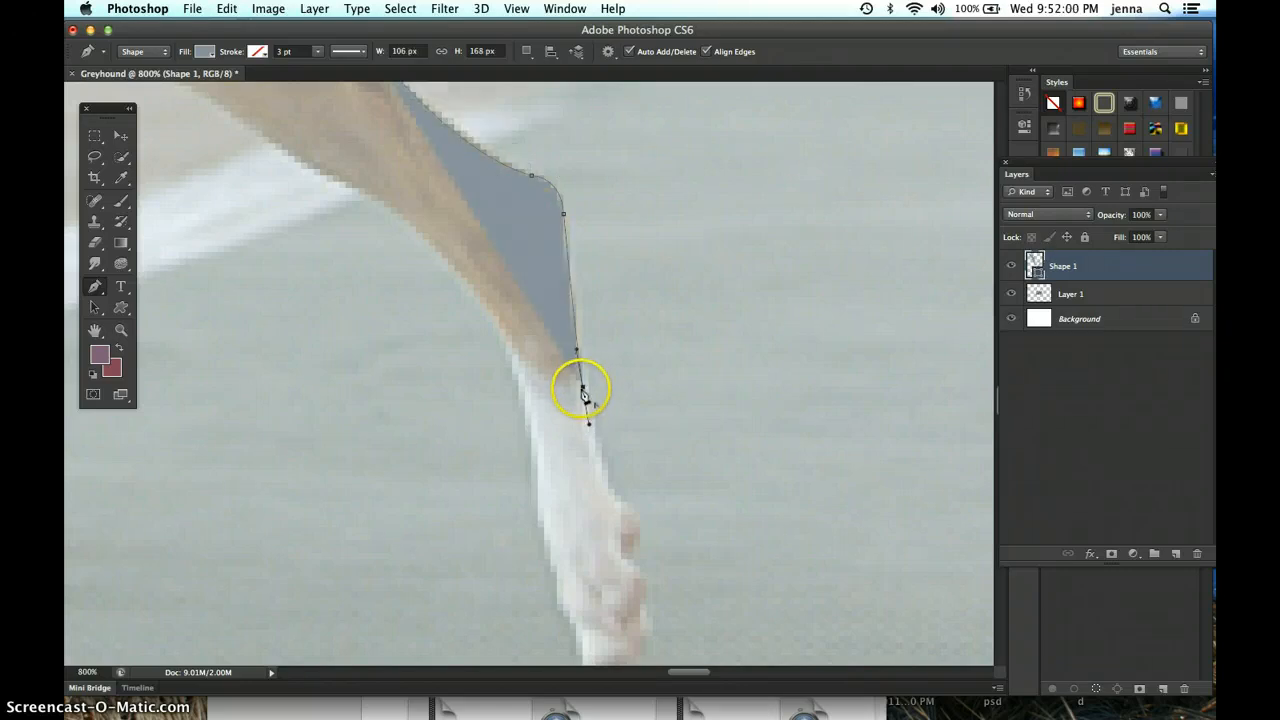
pyautogui.click(583, 388)
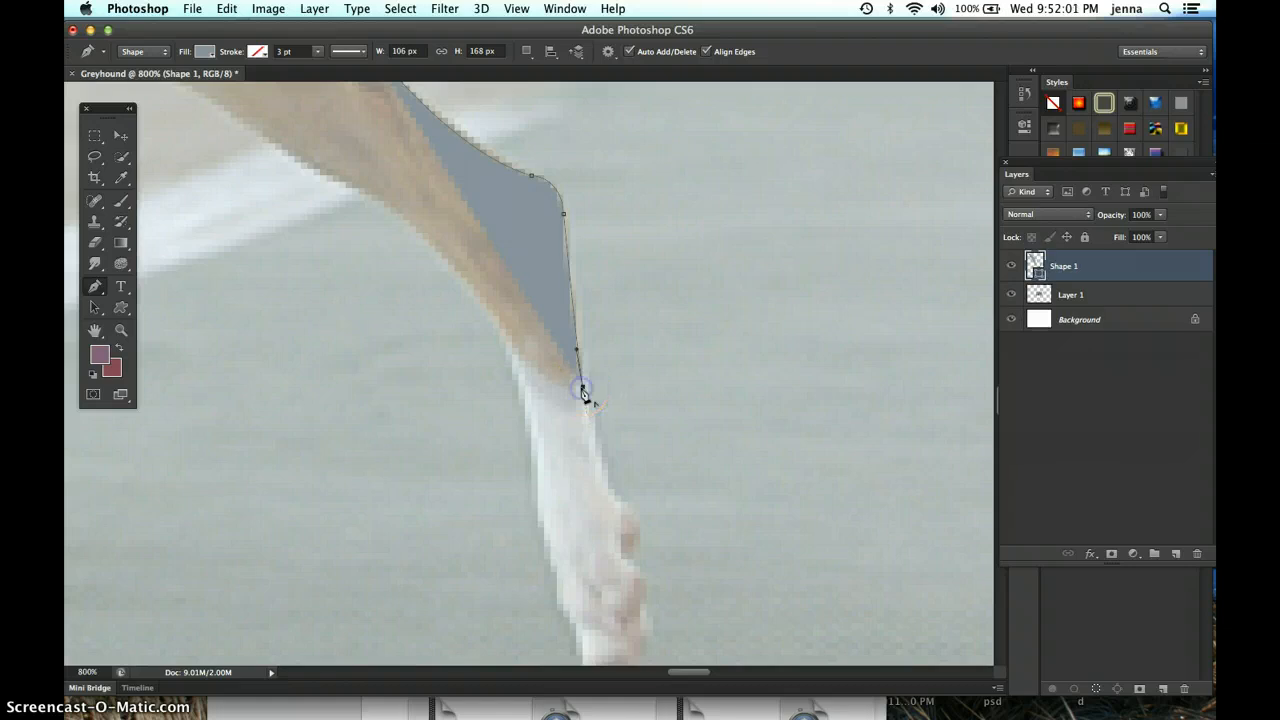
# Trace the outline down the back of the white lower leg and around the first rounded bumps of the paw
pyautogui.click(625, 505)
pyautogui.moveTo(625, 505); pyautogui.dragTo(638, 514)
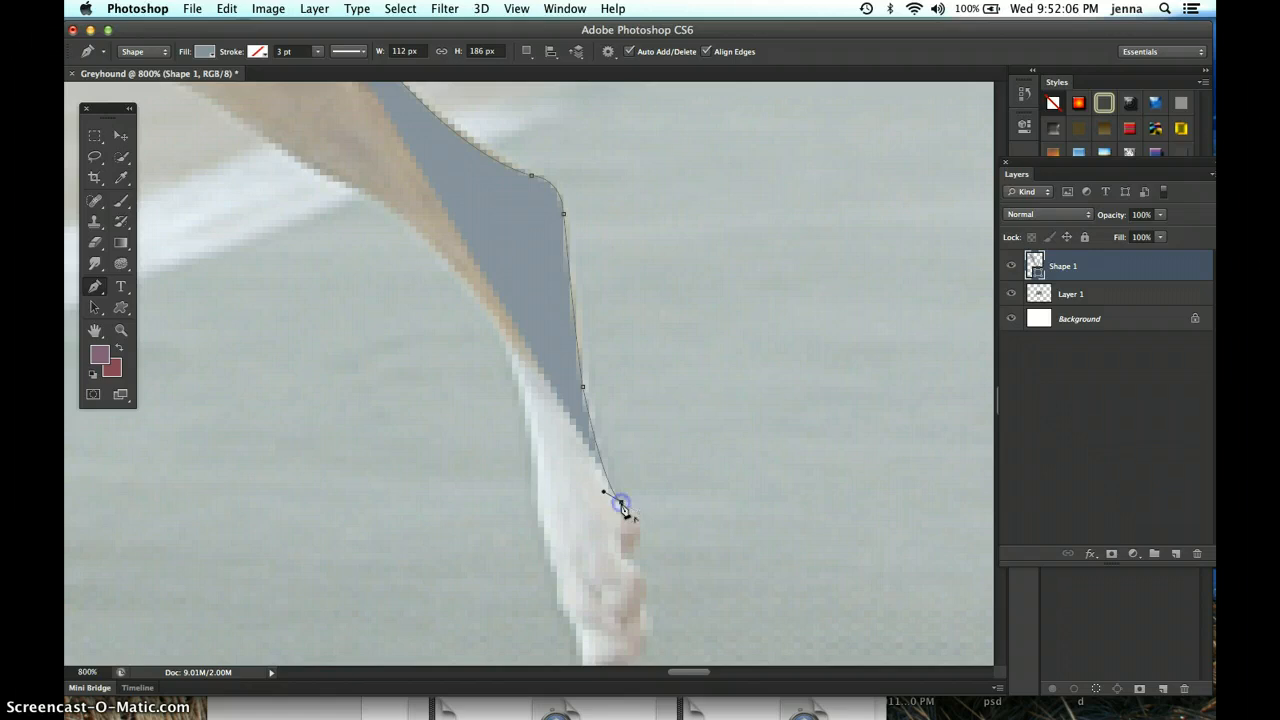
pyautogui.moveTo(634, 559); pyautogui.dragTo(616, 594)
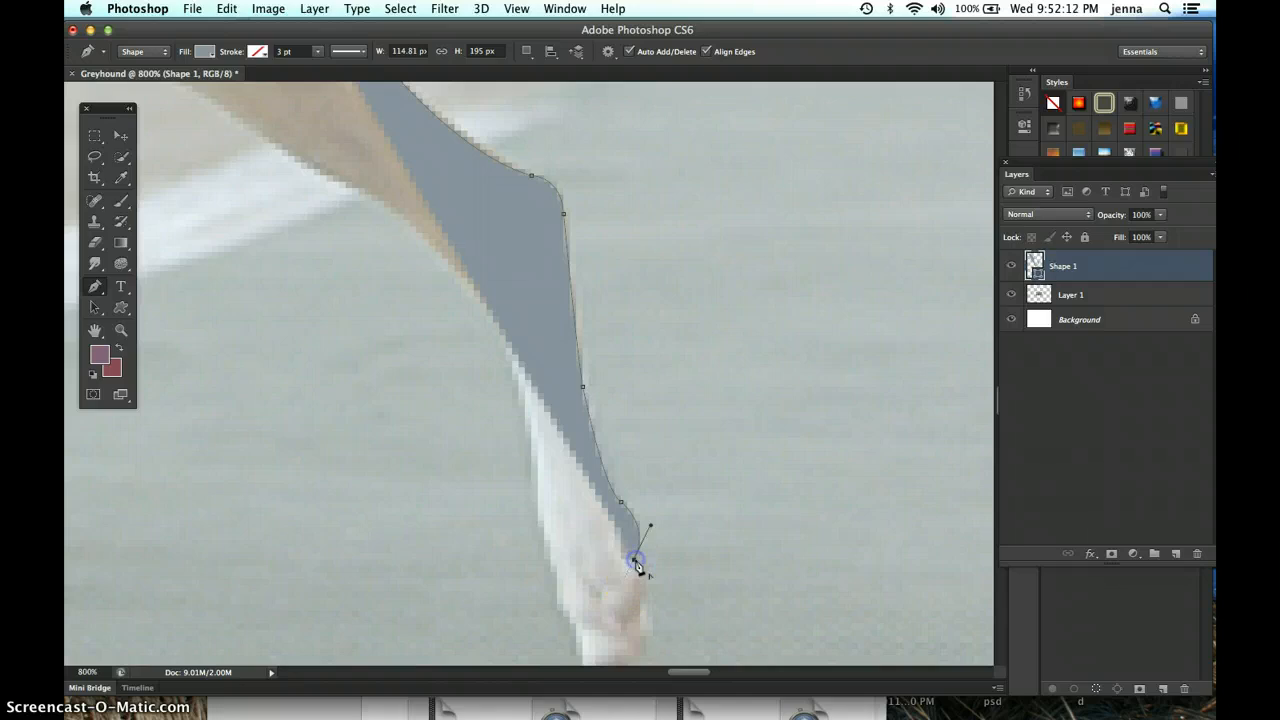
pyautogui.click(636, 607)
pyautogui.moveTo(636, 607); pyautogui.dragTo(625, 630)
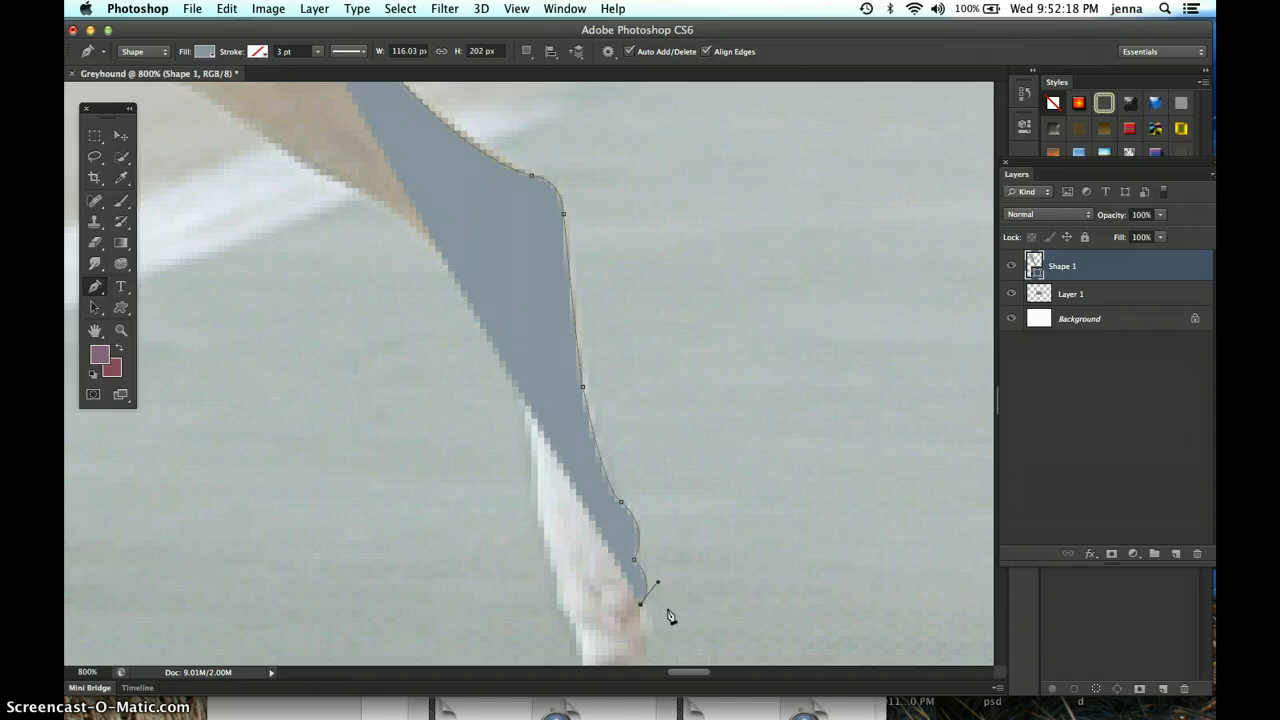
# Trace around the underside of the paw and the small claw tip, curving the outline back up its front edge
pyautogui.moveTo(667, 608); pyautogui.dragTo(553, 420)
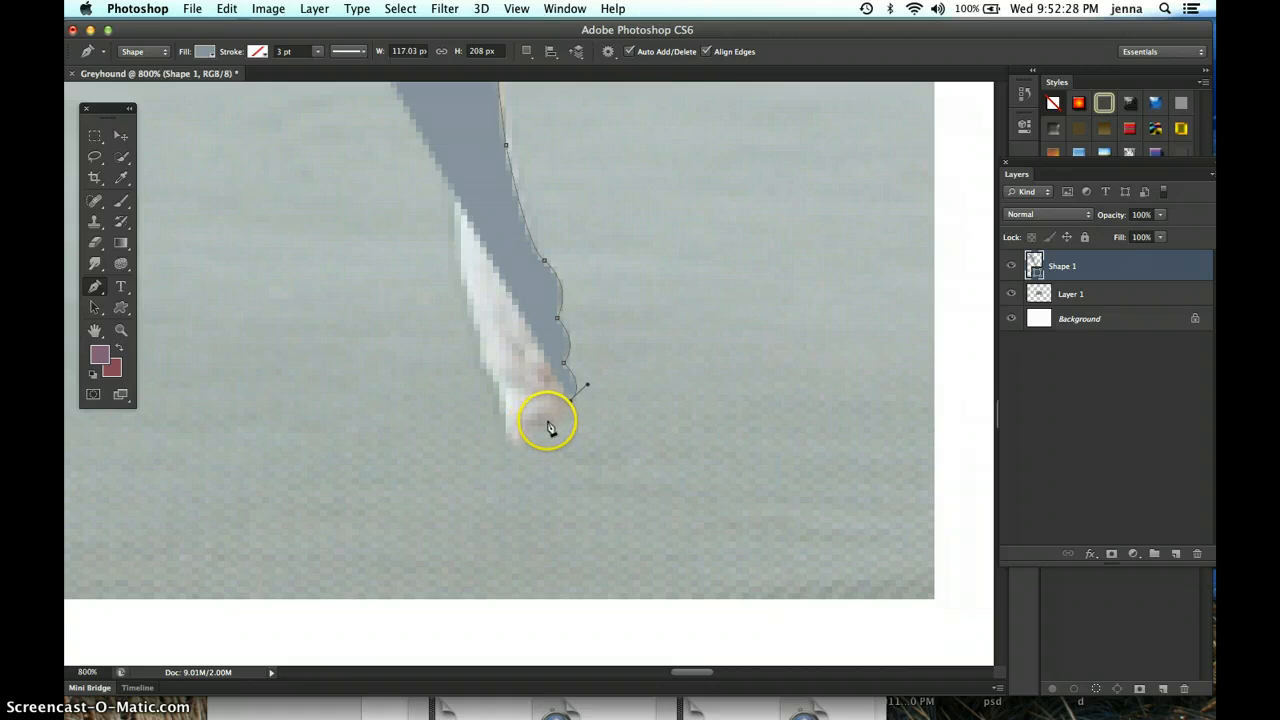
pyautogui.moveTo(537, 427); pyautogui.dragTo(514, 423)
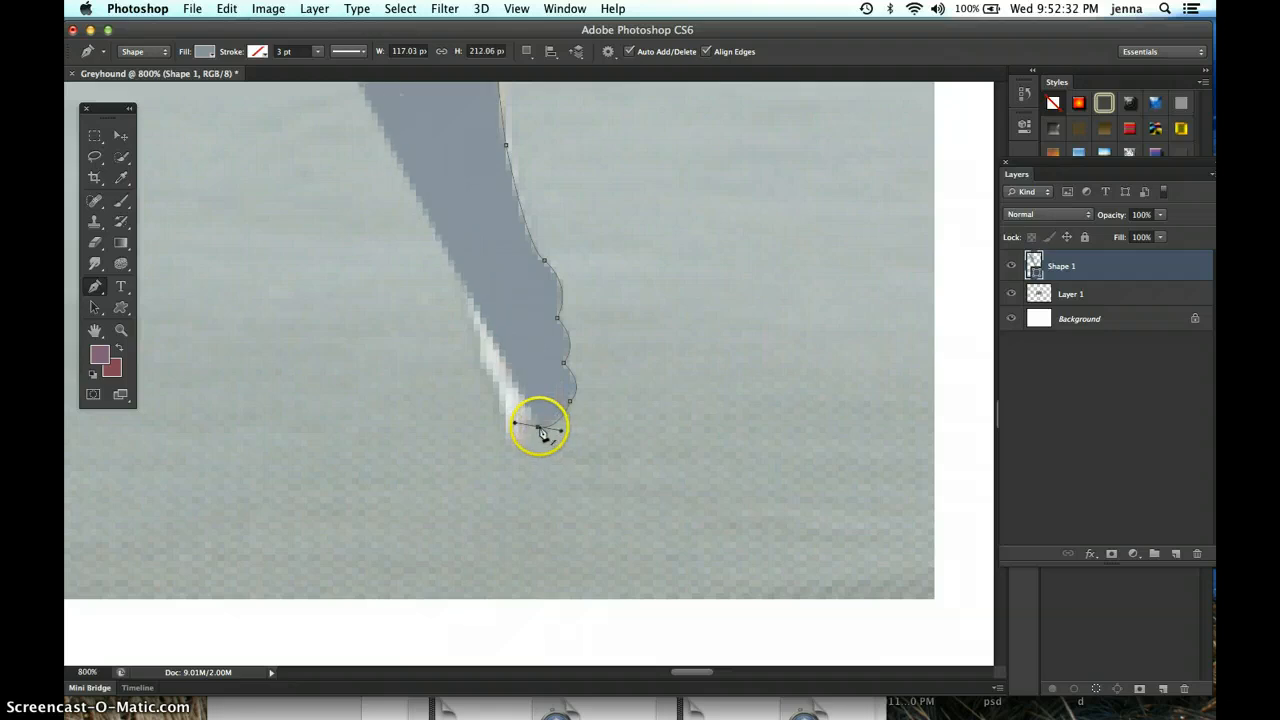
pyautogui.keyDown('alt'); pyautogui.click(538, 428); pyautogui.keyUp('alt')
pyautogui.click(531, 426)
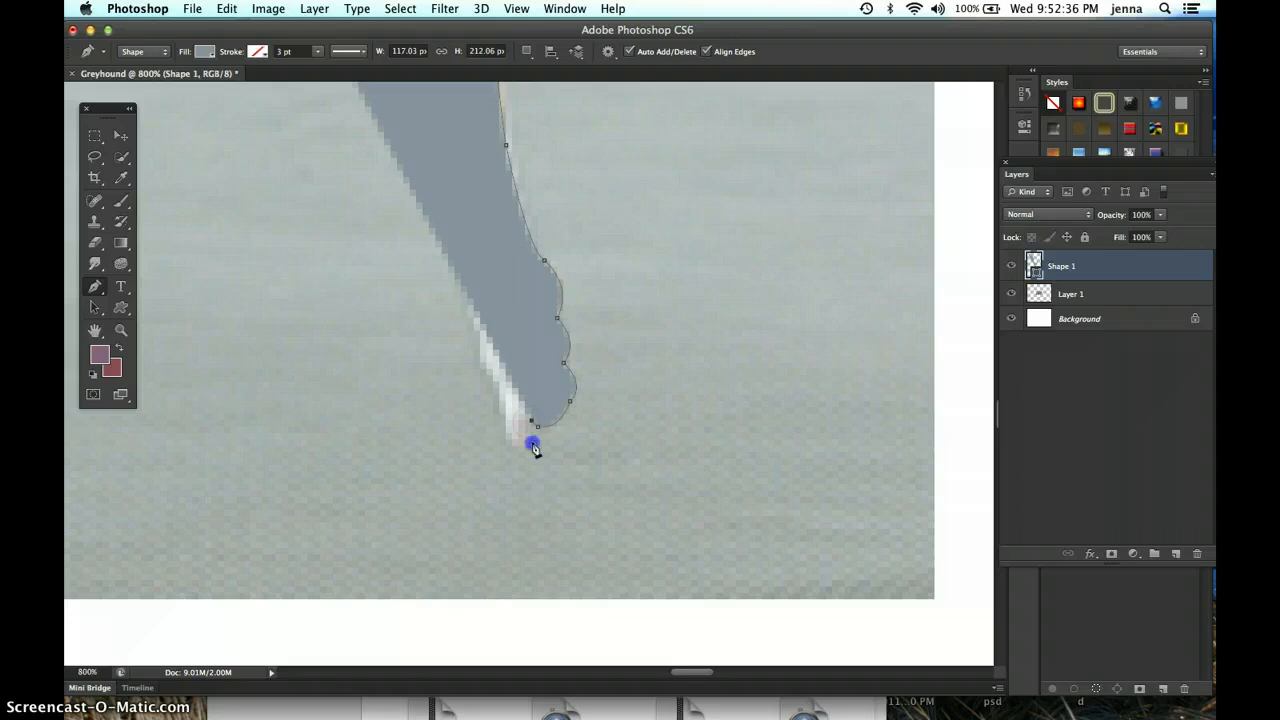
pyautogui.moveTo(544, 455); pyautogui.dragTo(536, 457)
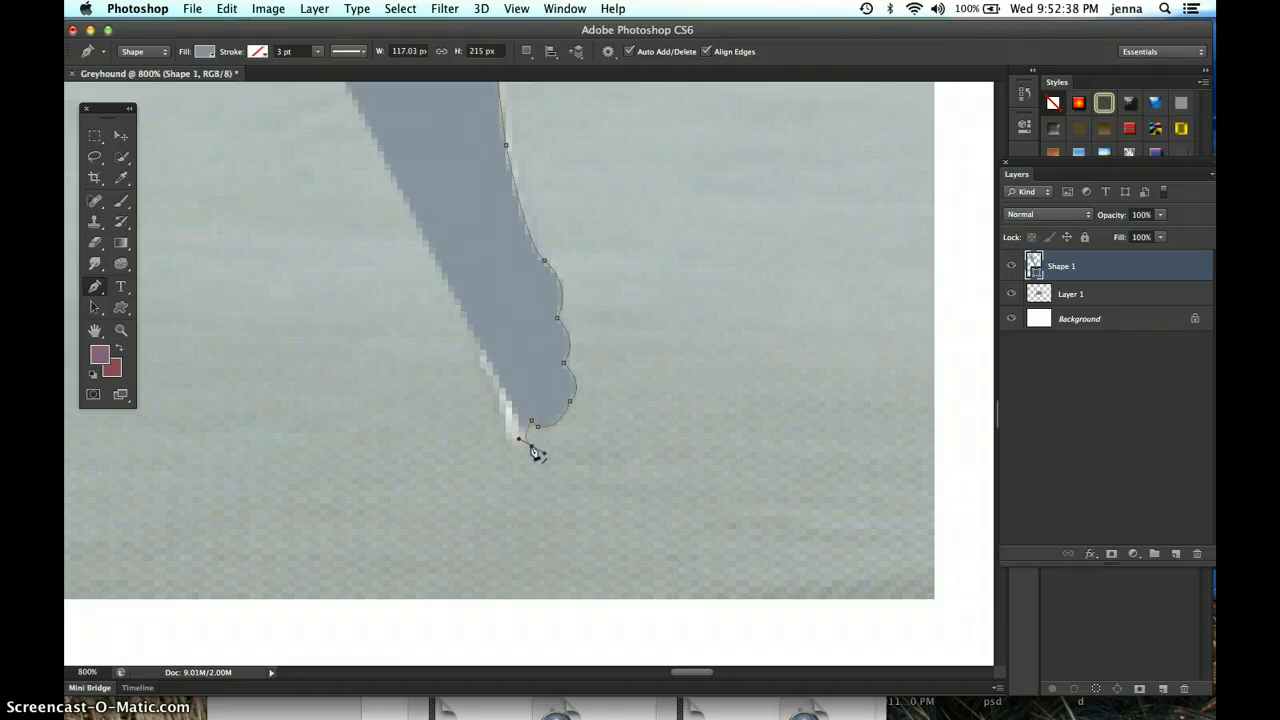
pyautogui.click(531, 446)
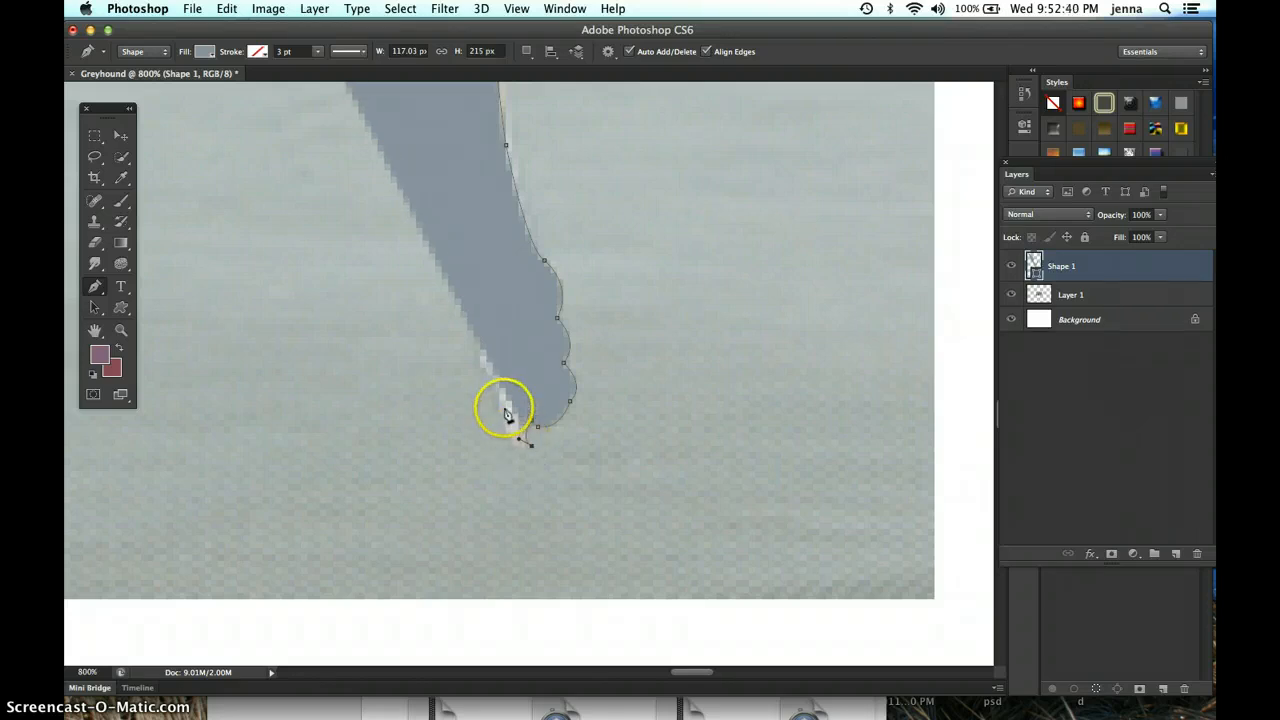
pyautogui.moveTo(506, 408); pyautogui.dragTo(500, 355)
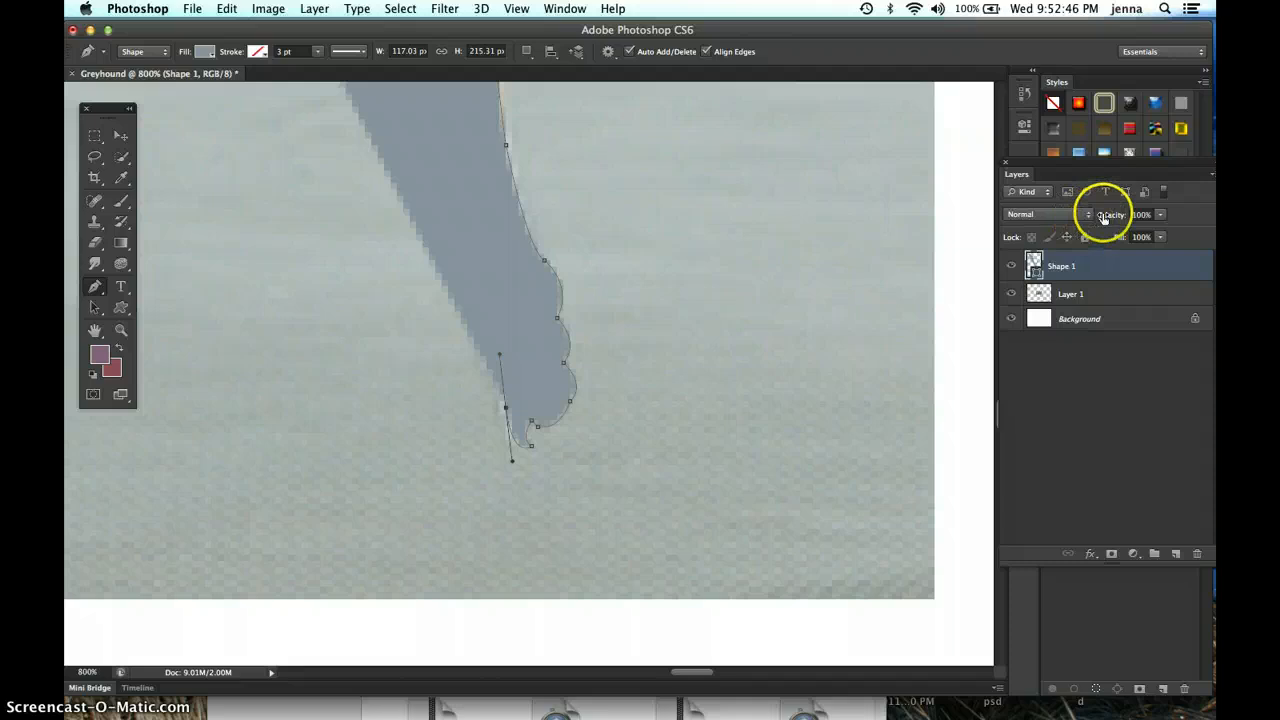
# Lower the Shape 1 layer's opacity to 6% and add a short outline segment just above the claw
pyautogui.moveTo(1114, 219)
pyautogui.mouseDown()
pyautogui.moveTo(1085, 219)
pyautogui.moveTo(1128, 223)
pyautogui.moveTo(1090, 218)
pyautogui.moveTo(1124, 215)
pyautogui.moveTo(1100, 215)
pyautogui.mouseUp()
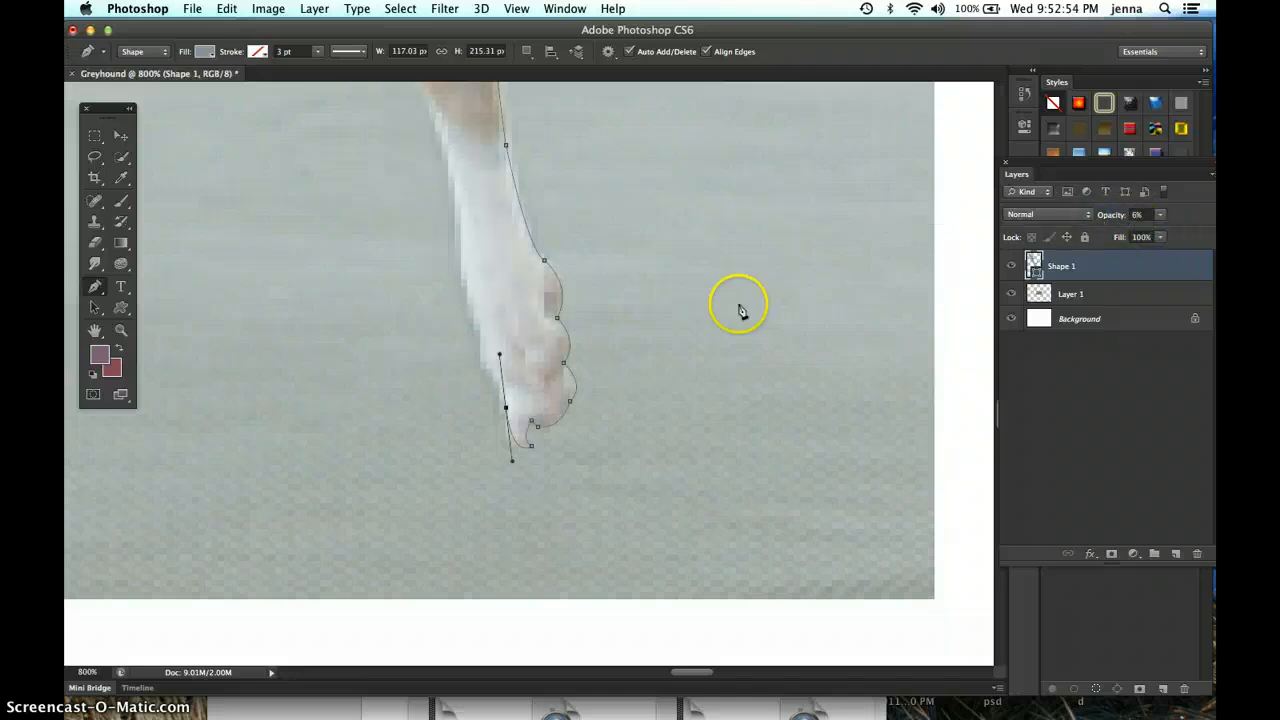
pyautogui.click(506, 409)
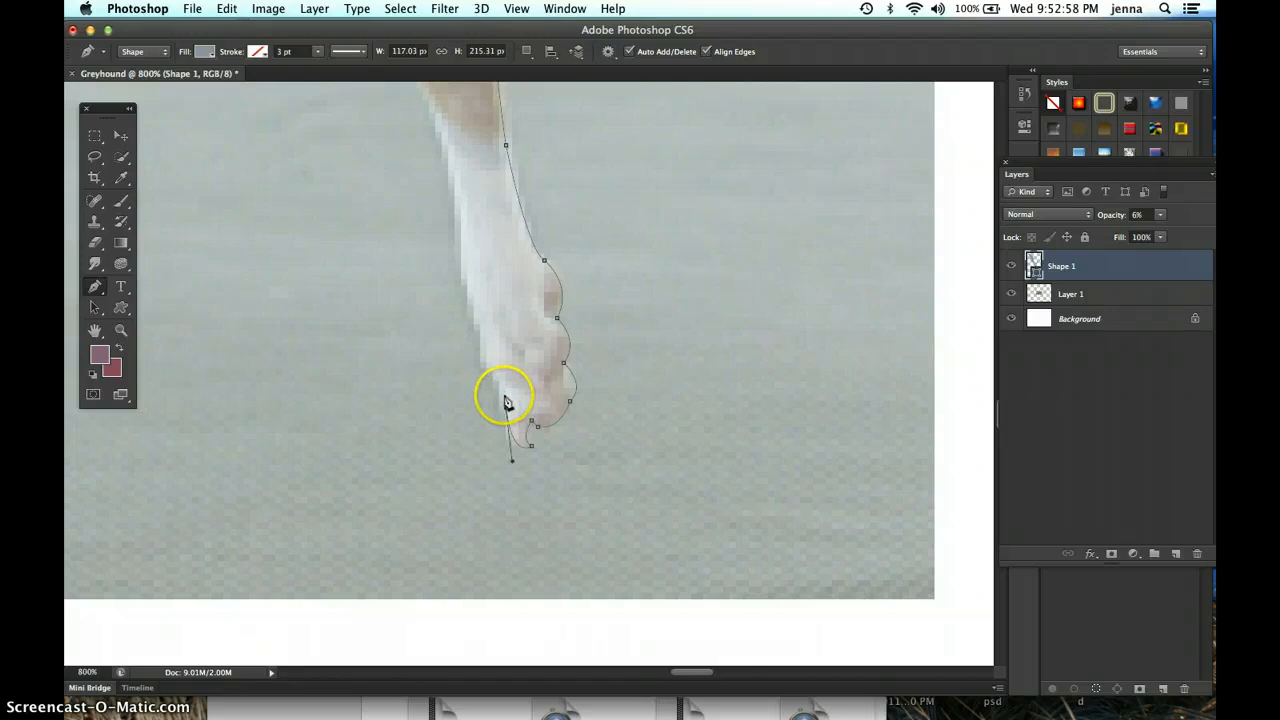
pyautogui.click(499, 388)
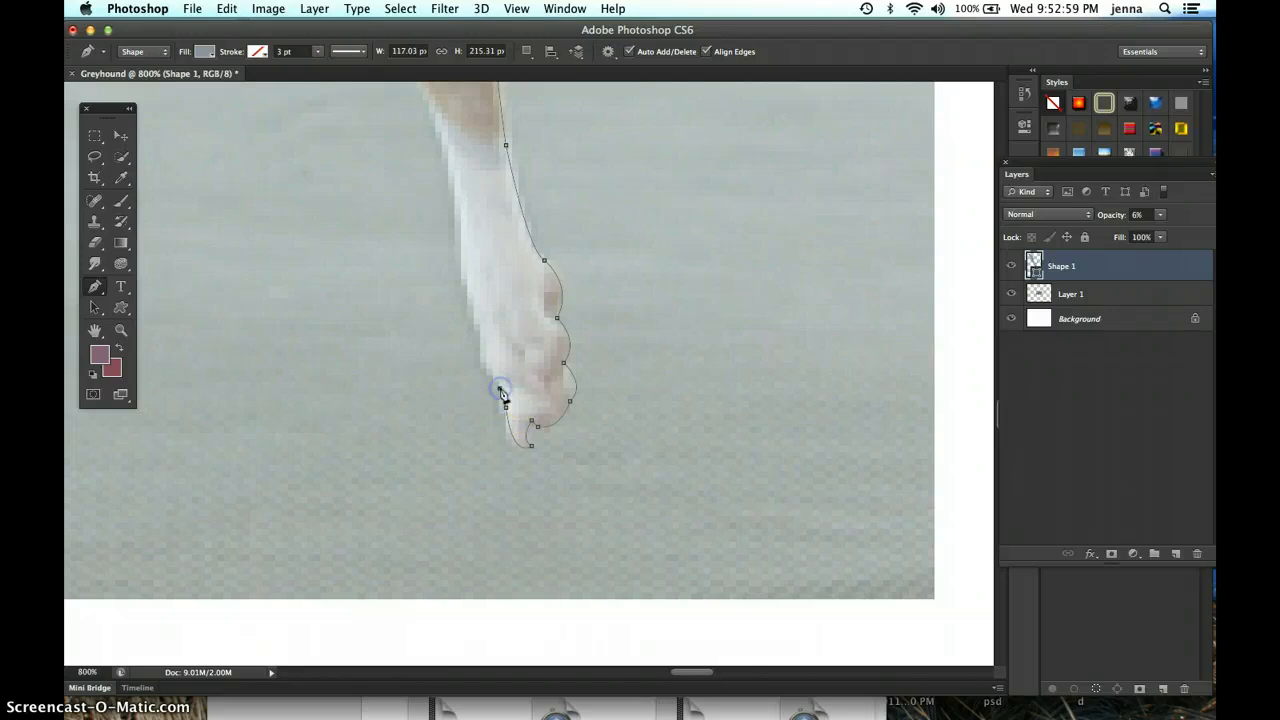
# Trace the front edge of the paw and white lower leg with curved segments up to the brown fur, trimming the outgoing handles
pyautogui.moveTo(467, 279); pyautogui.dragTo(460, 239)
pyautogui.keyDown('alt'); pyautogui.click(468, 281); pyautogui.keyUp('alt')
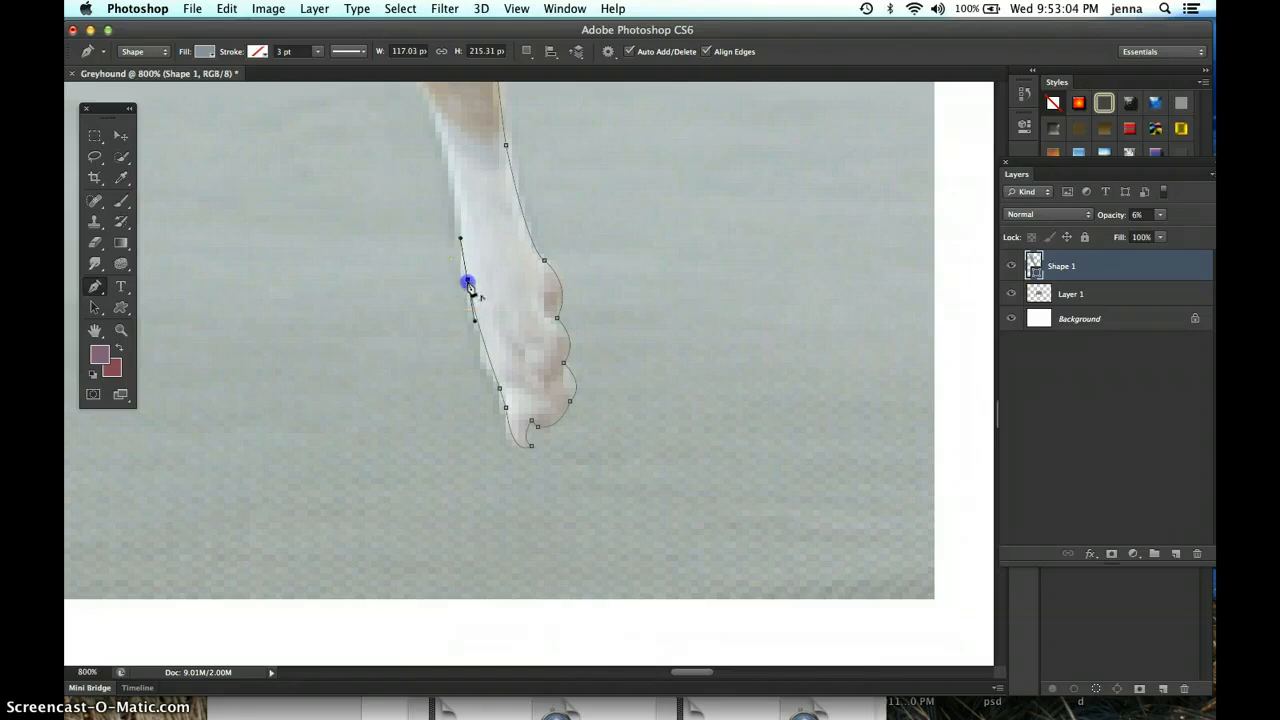
pyautogui.moveTo(493, 259)
pyautogui.mouseDown()
pyautogui.moveTo(523, 411)
pyautogui.moveTo(490, 358)
pyautogui.moveTo(497, 378)
pyautogui.mouseUp()
pyautogui.click(493, 365)
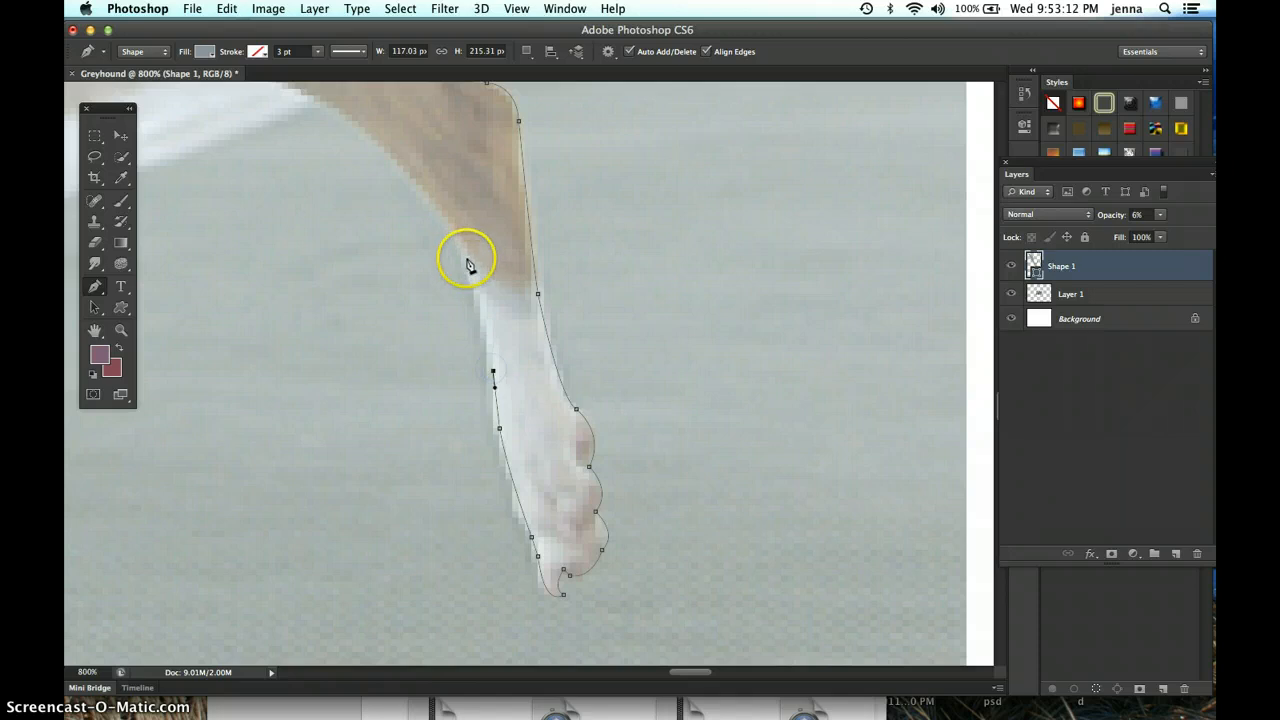
pyautogui.click(434, 206)
pyautogui.moveTo(434, 206)
pyautogui.mouseDown()
pyautogui.moveTo(403, 194)
pyautogui.moveTo(393, 147)
pyautogui.mouseUp()
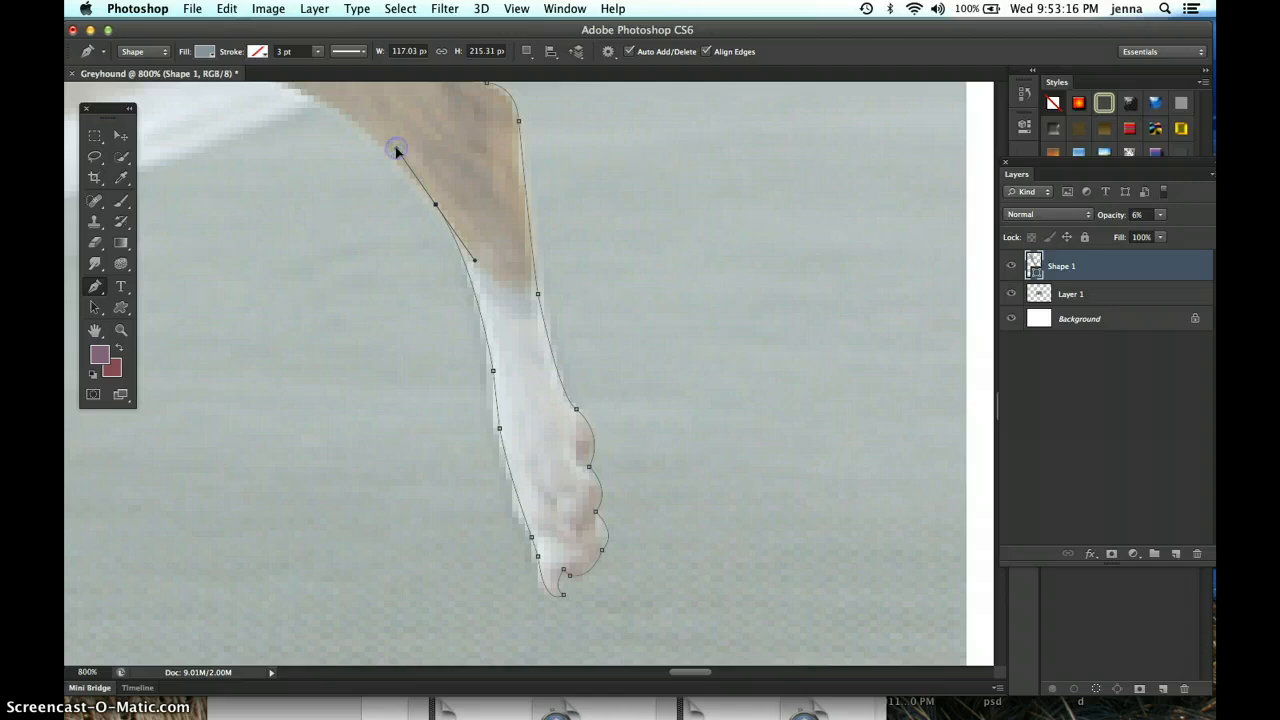
pyautogui.click(436, 207)
# Resume the Shape 1 path at its open end and extend it with a curved segment up the front edge of the brown leg
pyautogui.moveTo(573, 200); pyautogui.dragTo(795, 355)
pyautogui.moveTo(640, 294); pyautogui.dragTo(940, 594)
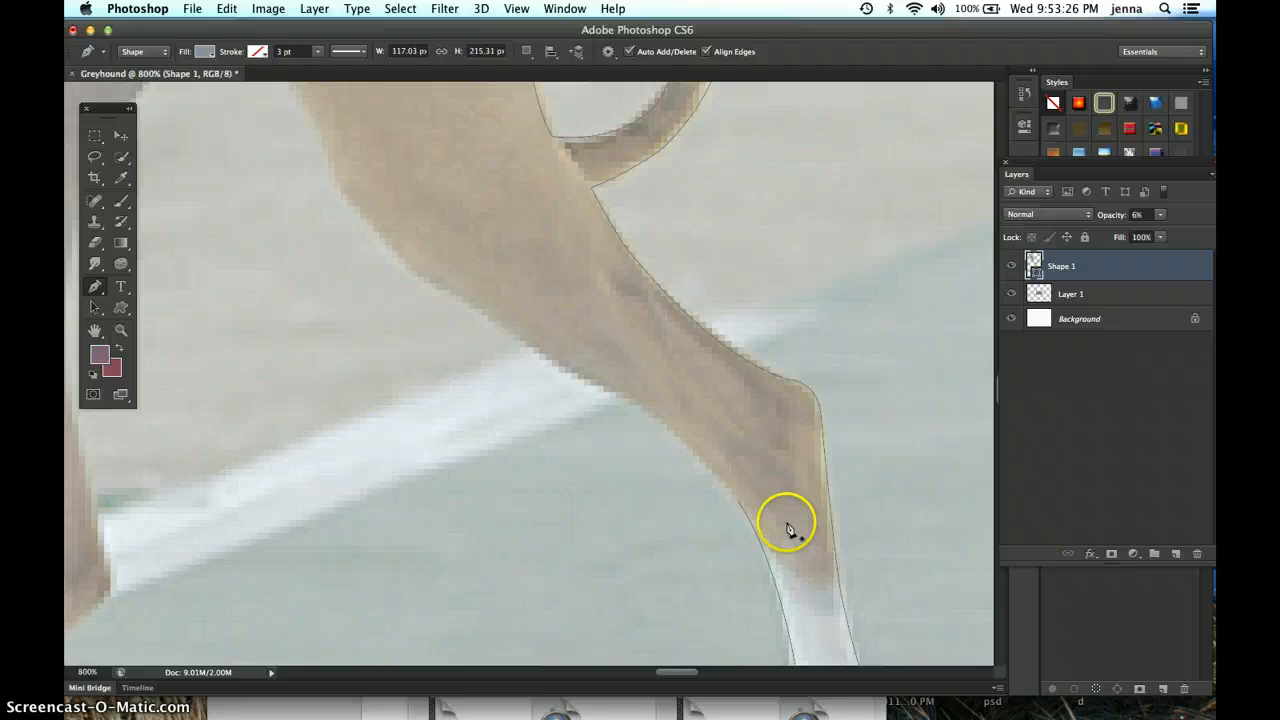
pyautogui.keyDown('ctrl'); pyautogui.click(738, 505); pyautogui.keyUp('ctrl')
pyautogui.click(740, 505)
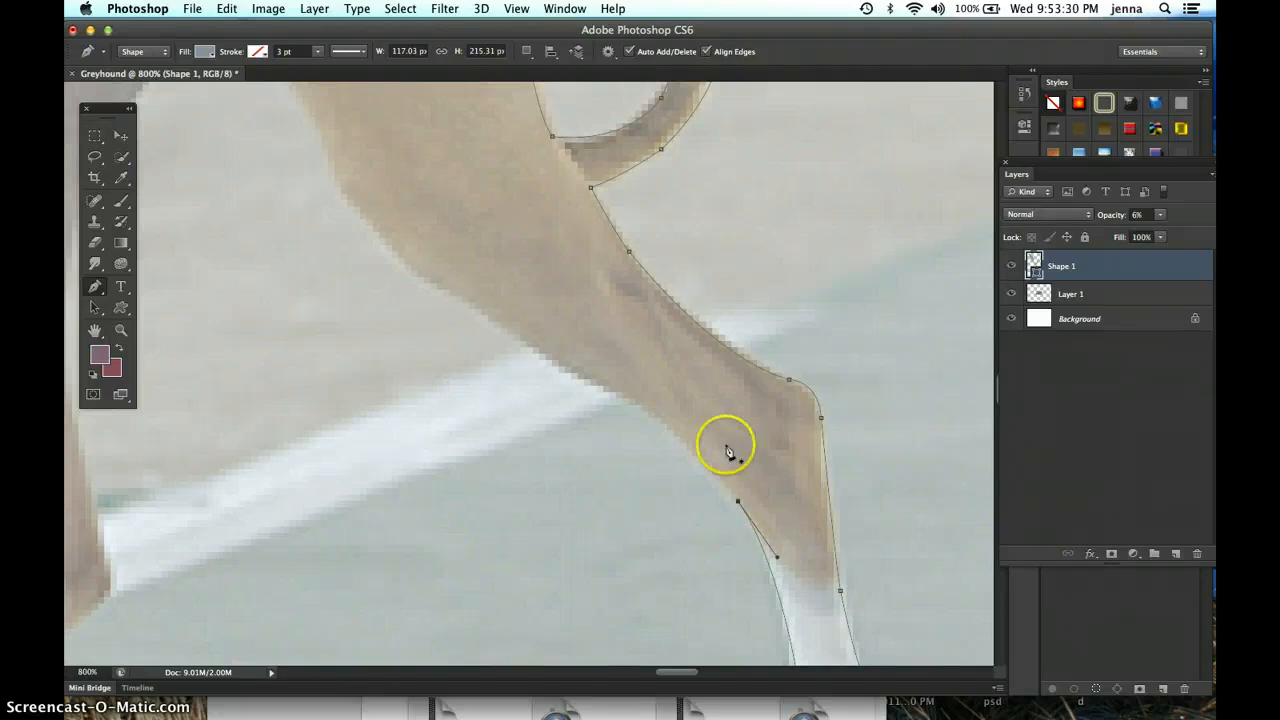
pyautogui.click(643, 410)
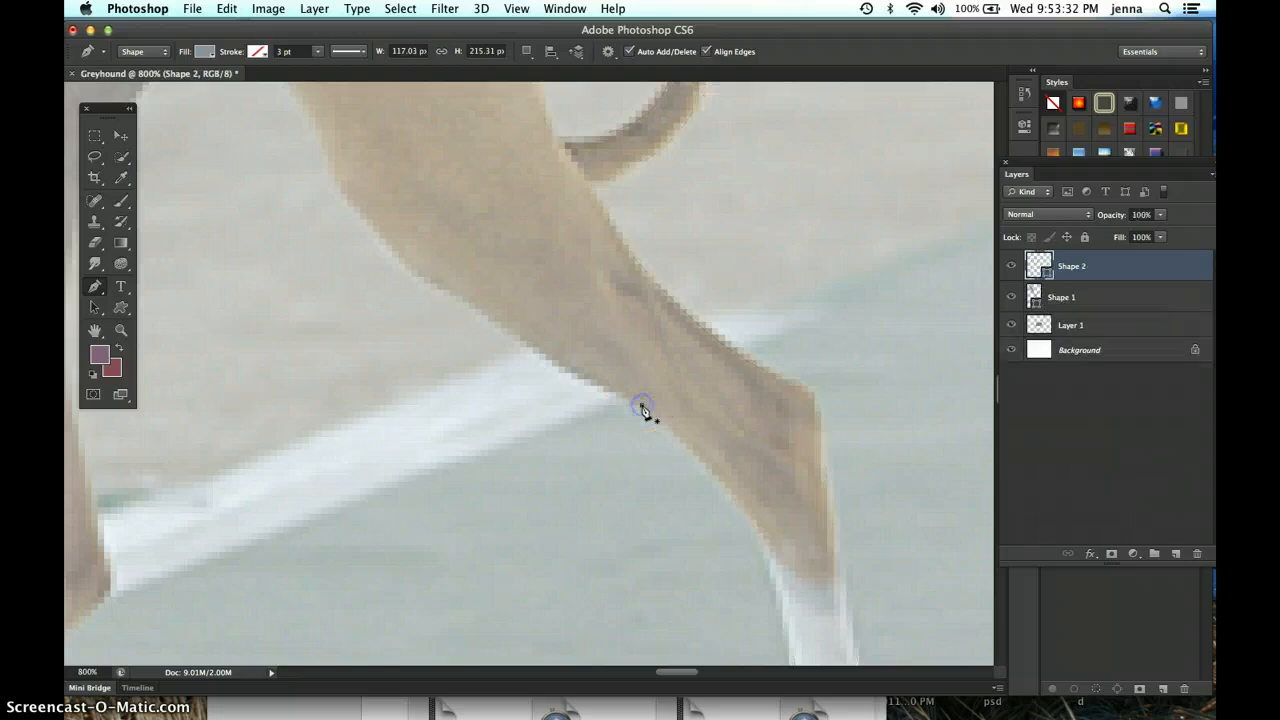
pyautogui.hotkey('ctrl', 'z')
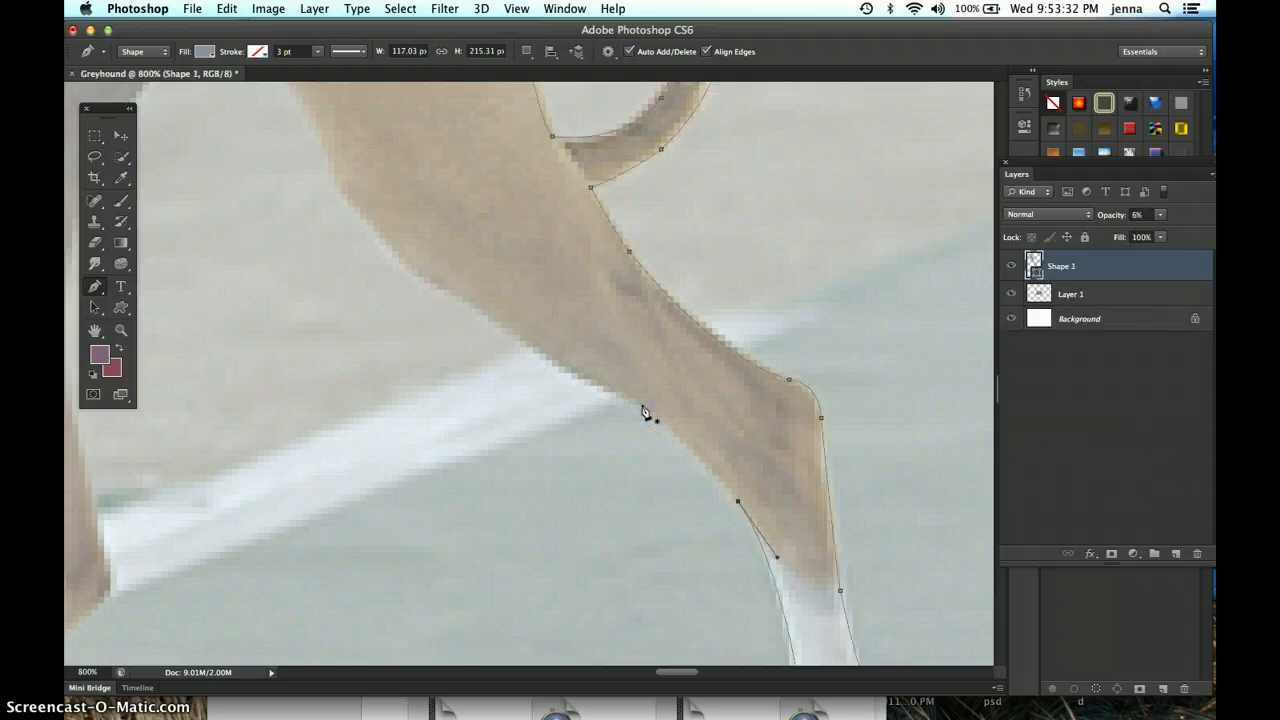
pyautogui.click(738, 504)
pyautogui.moveTo(654, 417); pyautogui.dragTo(617, 390)
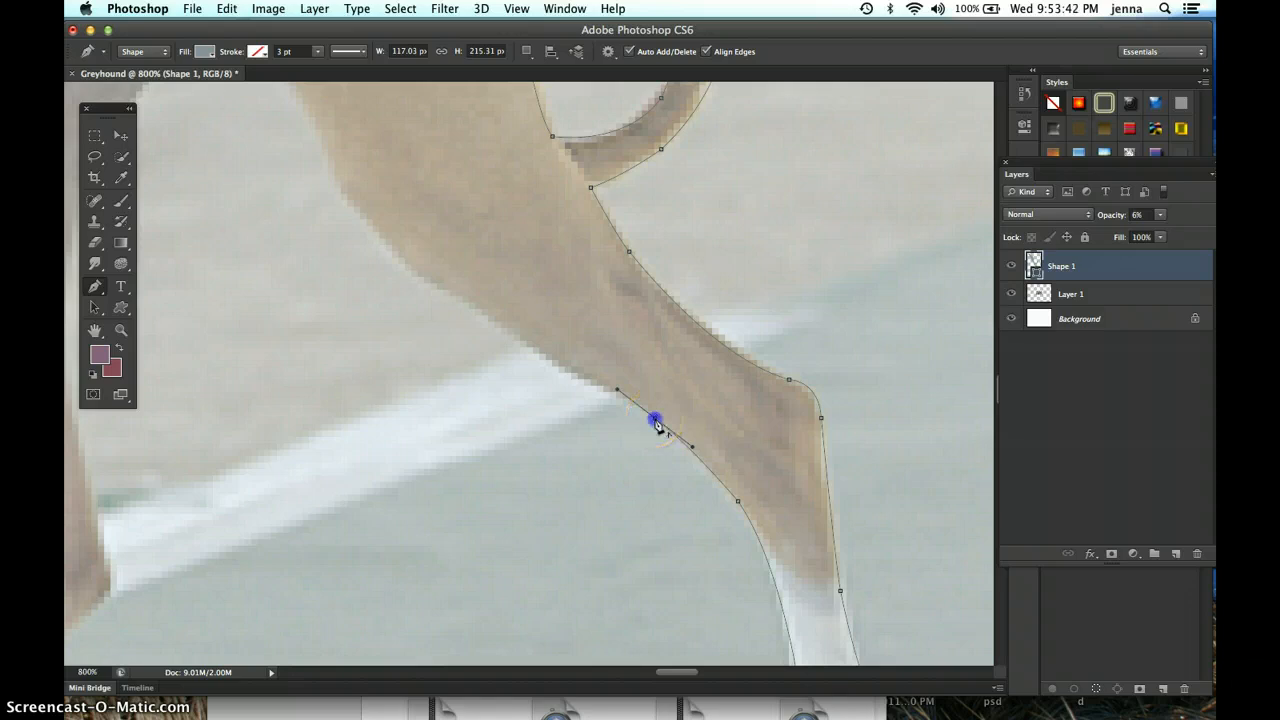
# Trace the front edge of the brown hind leg up towards its junction with the other hind leg, trimming the outgoing handles
pyautogui.moveTo(582, 381); pyautogui.dragTo(548, 364)
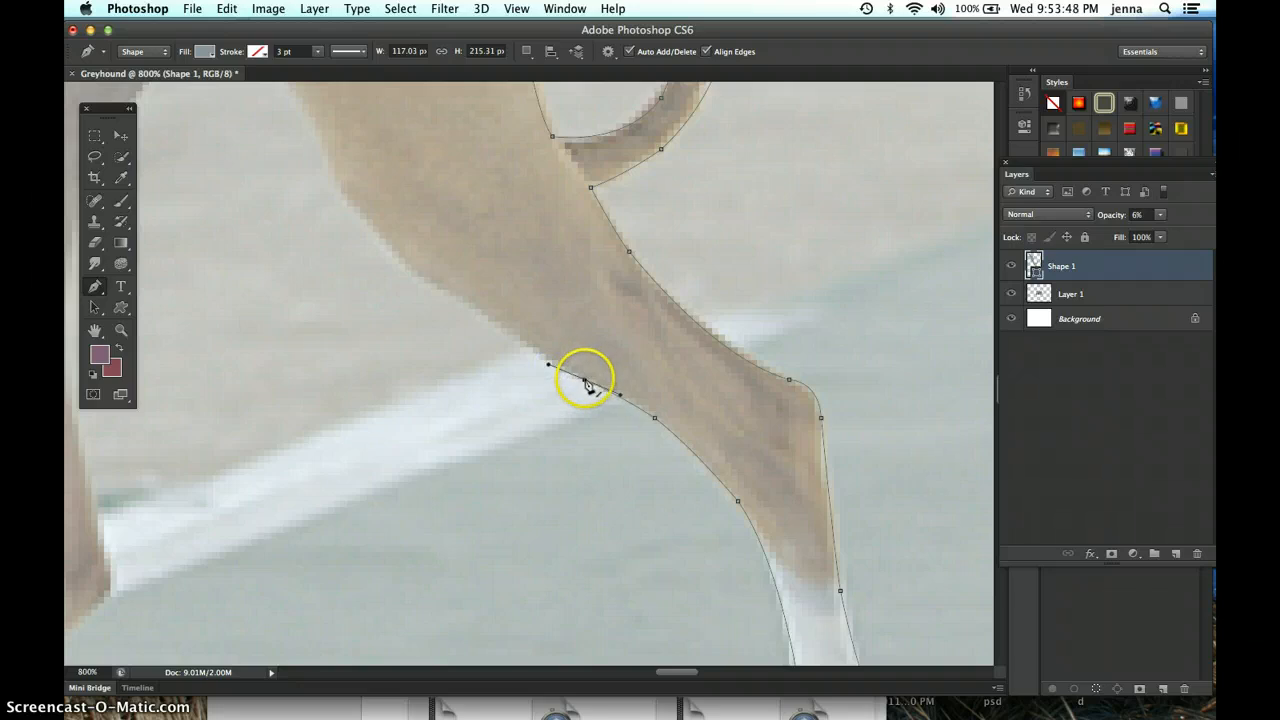
pyautogui.keyDown('alt'); pyautogui.click(585, 380); pyautogui.keyUp('alt')
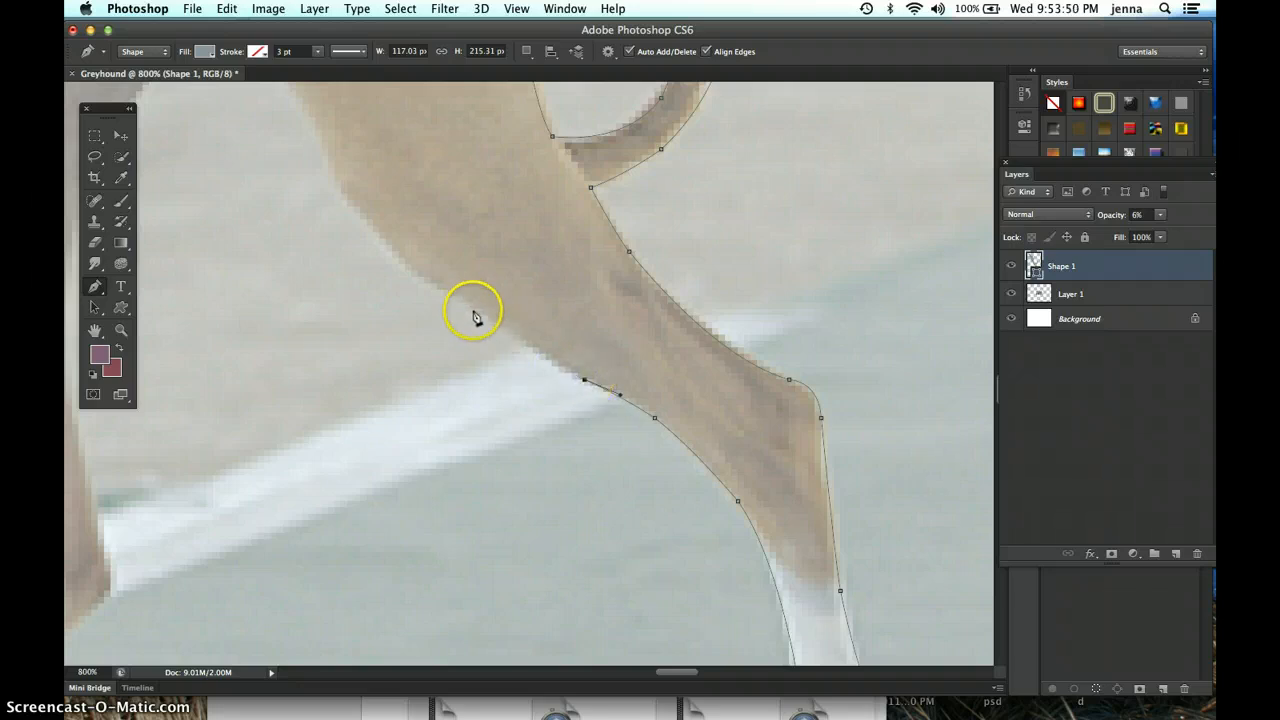
pyautogui.moveTo(475, 309); pyautogui.dragTo(439, 279)
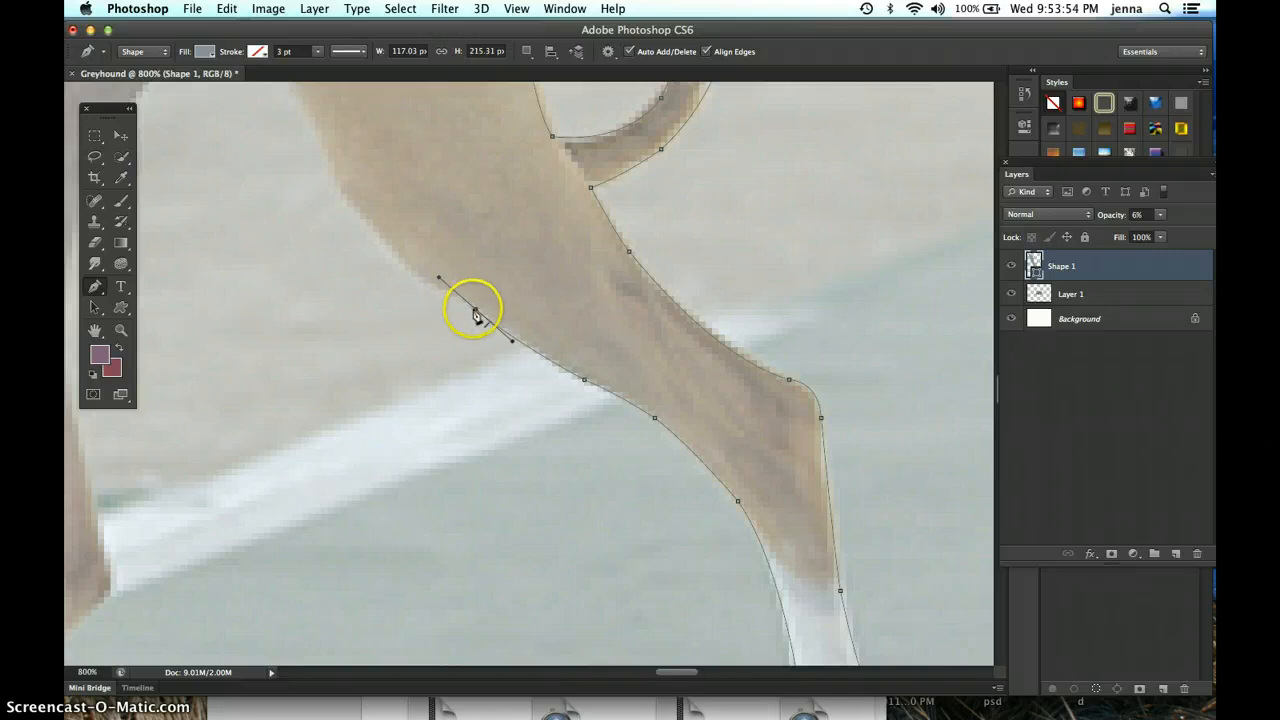
pyautogui.click(475, 311)
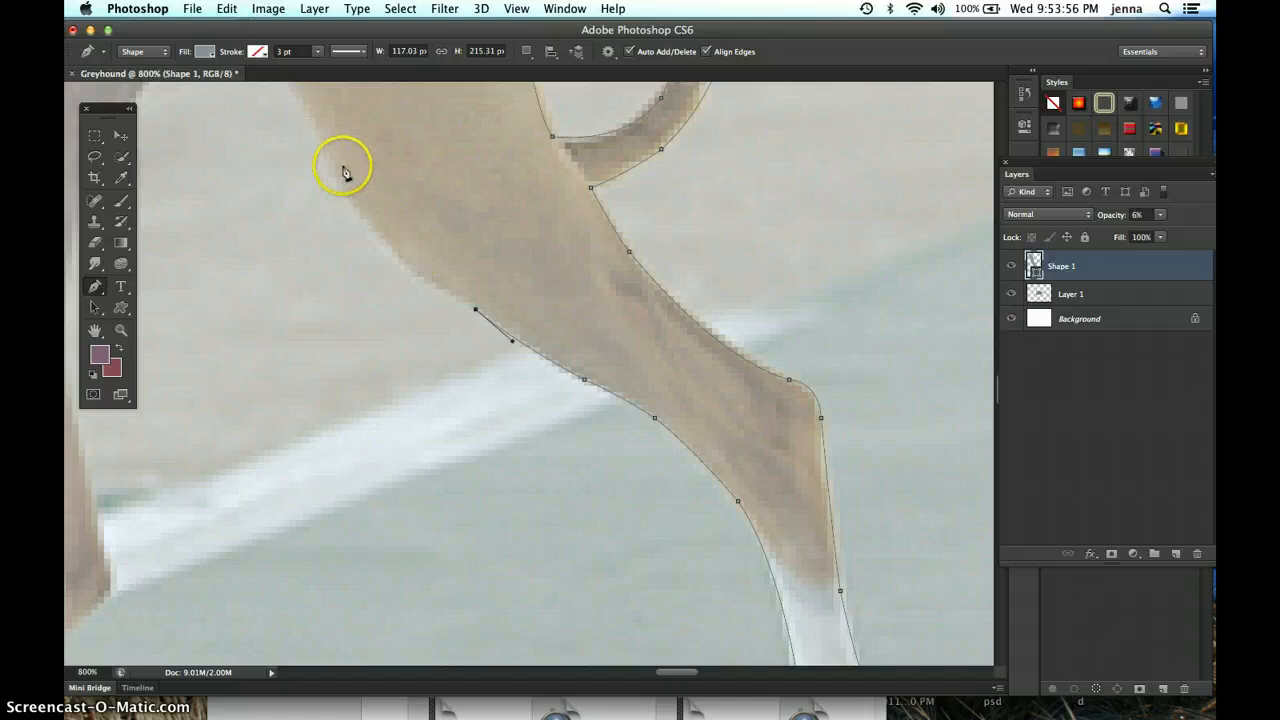
pyautogui.moveTo(330, 160); pyautogui.dragTo(289, 95)
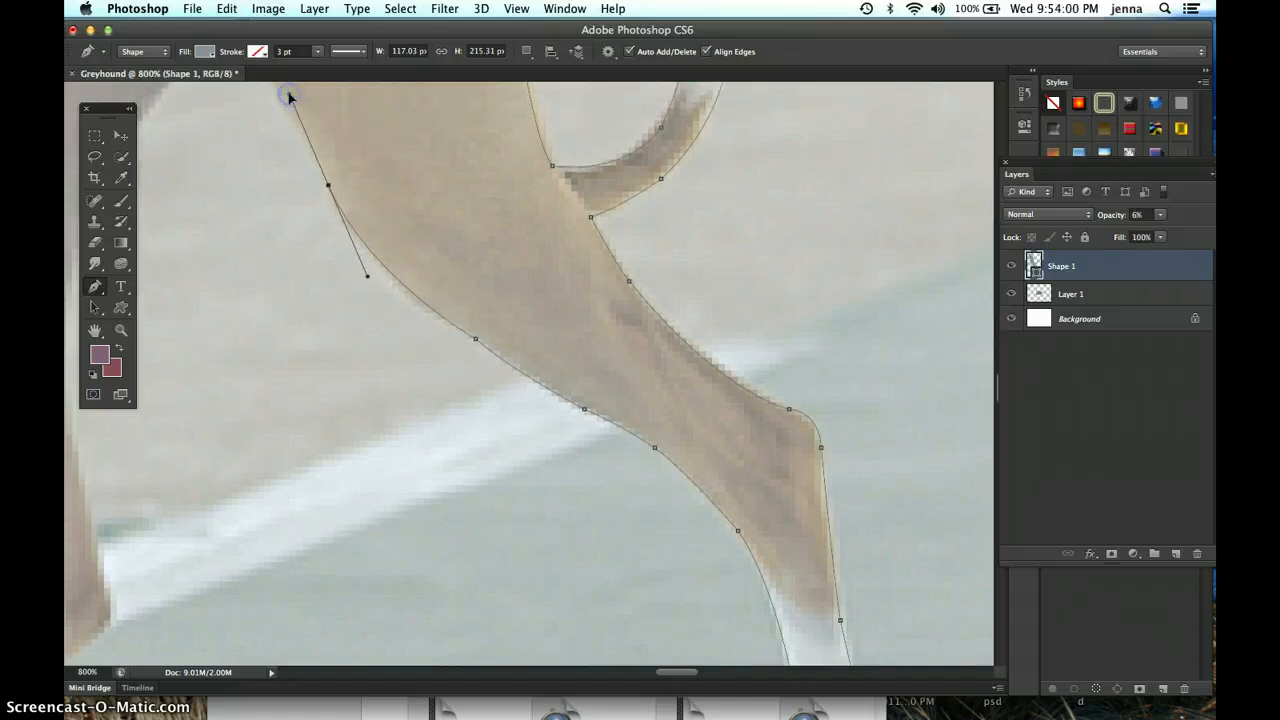
pyautogui.click(329, 189)
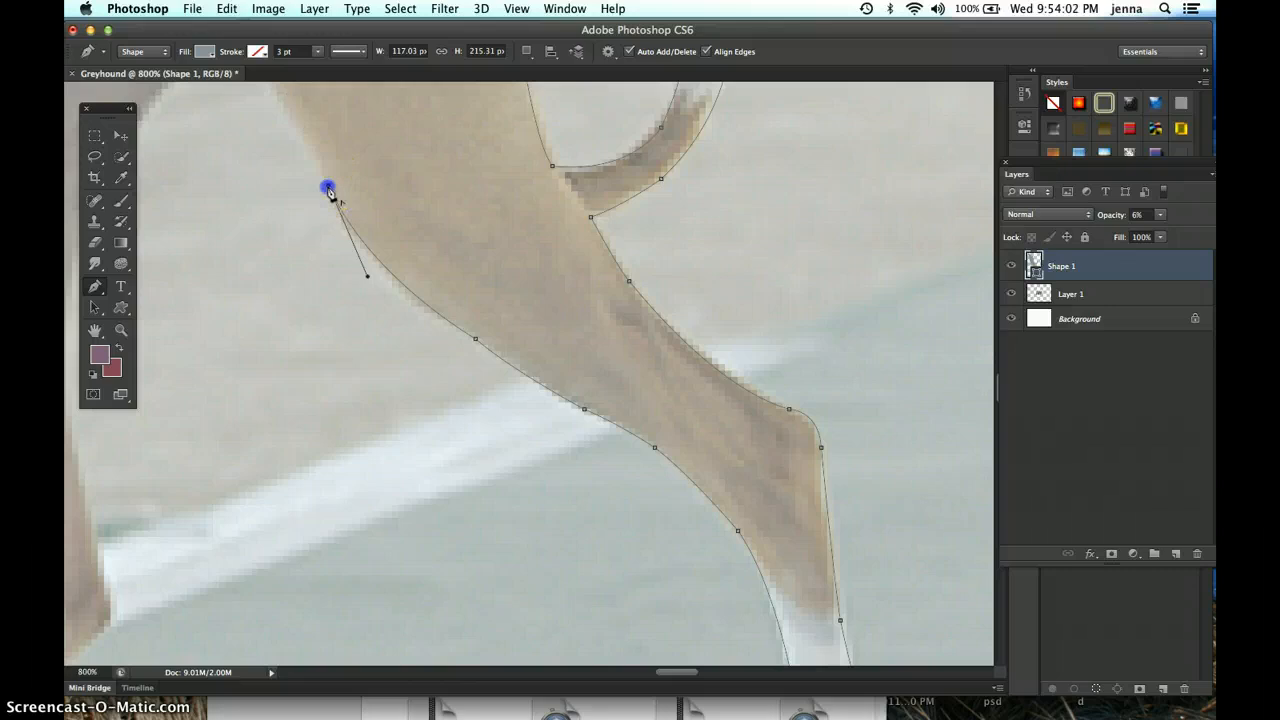
pyautogui.moveTo(423, 220); pyautogui.dragTo(734, 500)
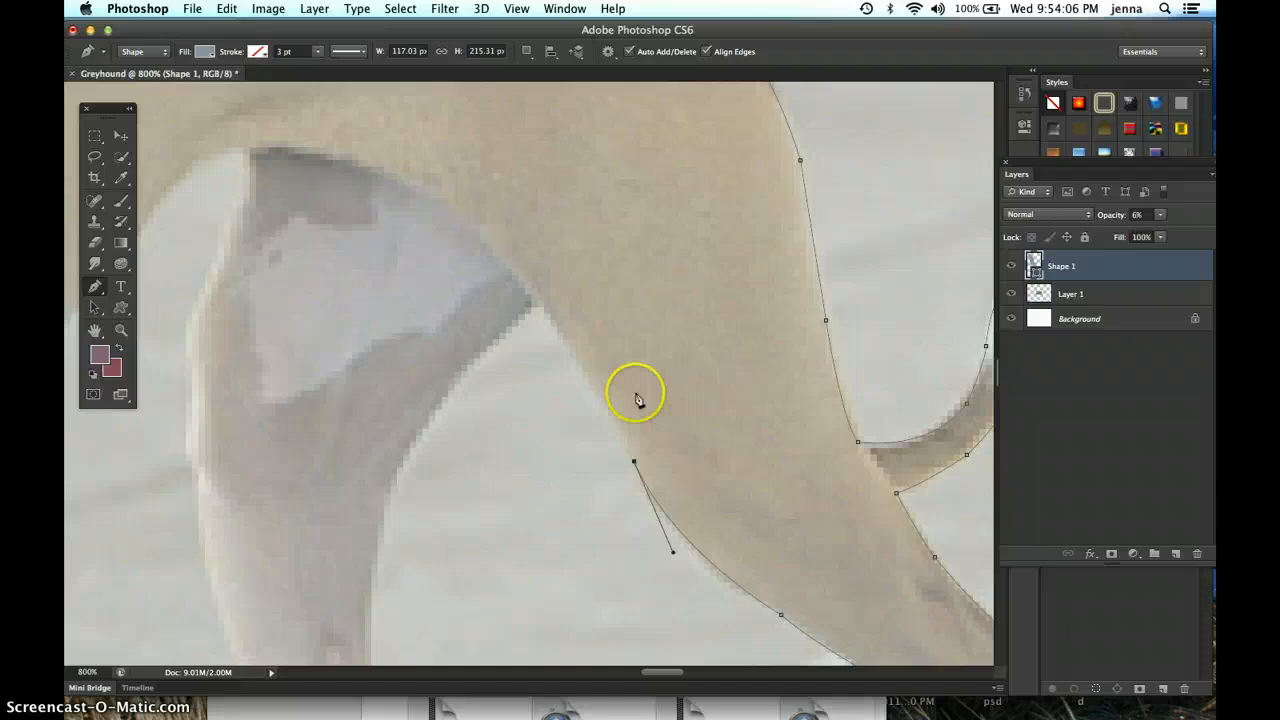
pyautogui.moveTo(558, 333); pyautogui.dragTo(532, 300)
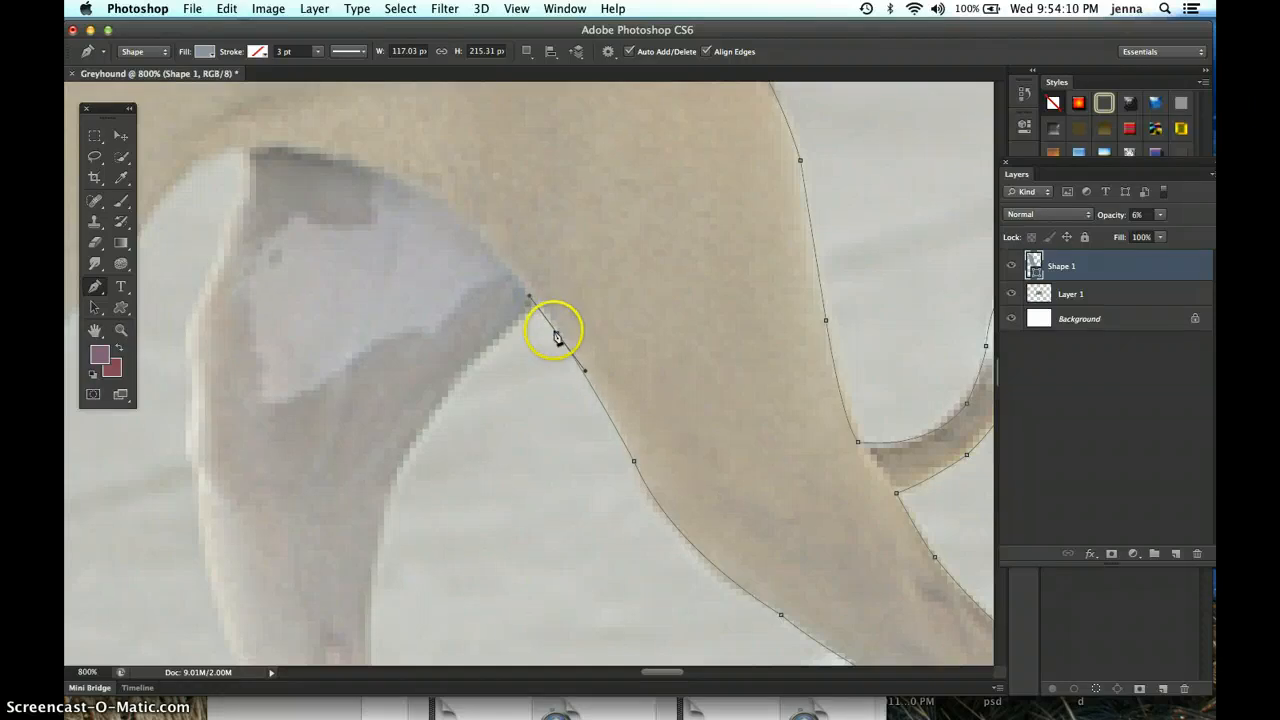
pyautogui.click(558, 334)
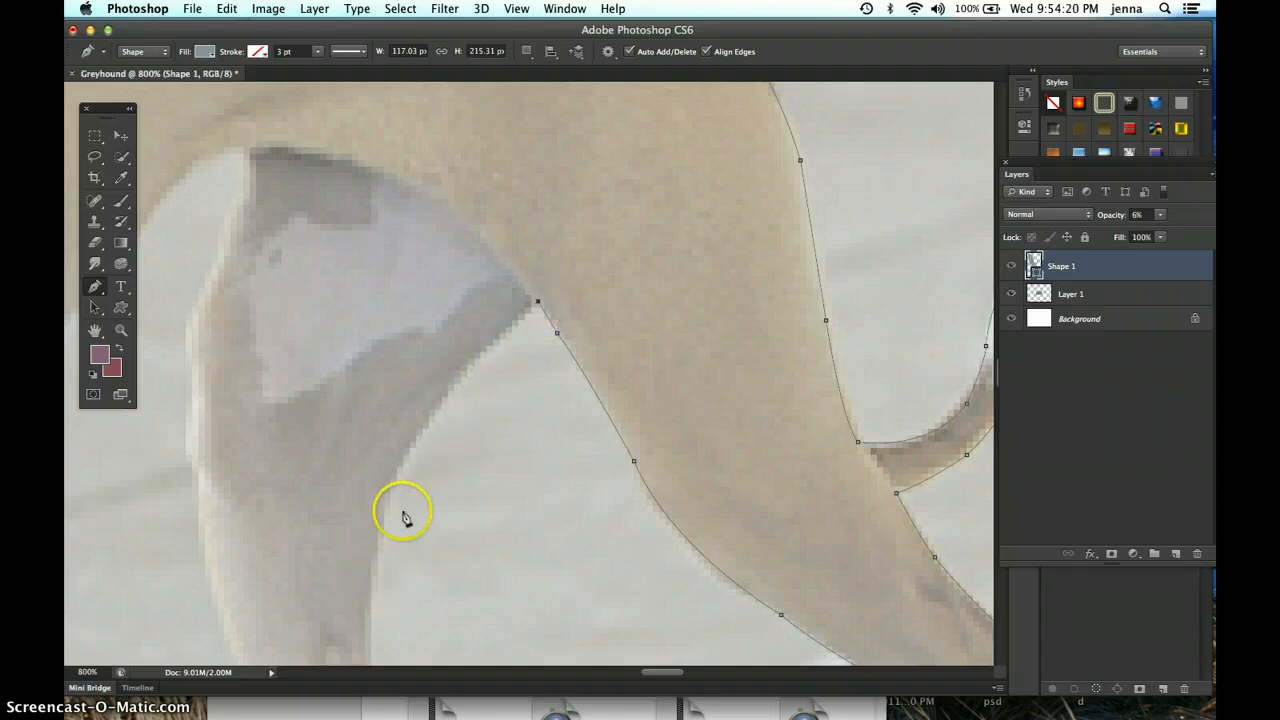
# Trace the back edge of the second hind leg down to the hock with curved segments, reshaping the curve just above the hock
pyautogui.moveTo(367, 622); pyautogui.dragTo(347, 582)
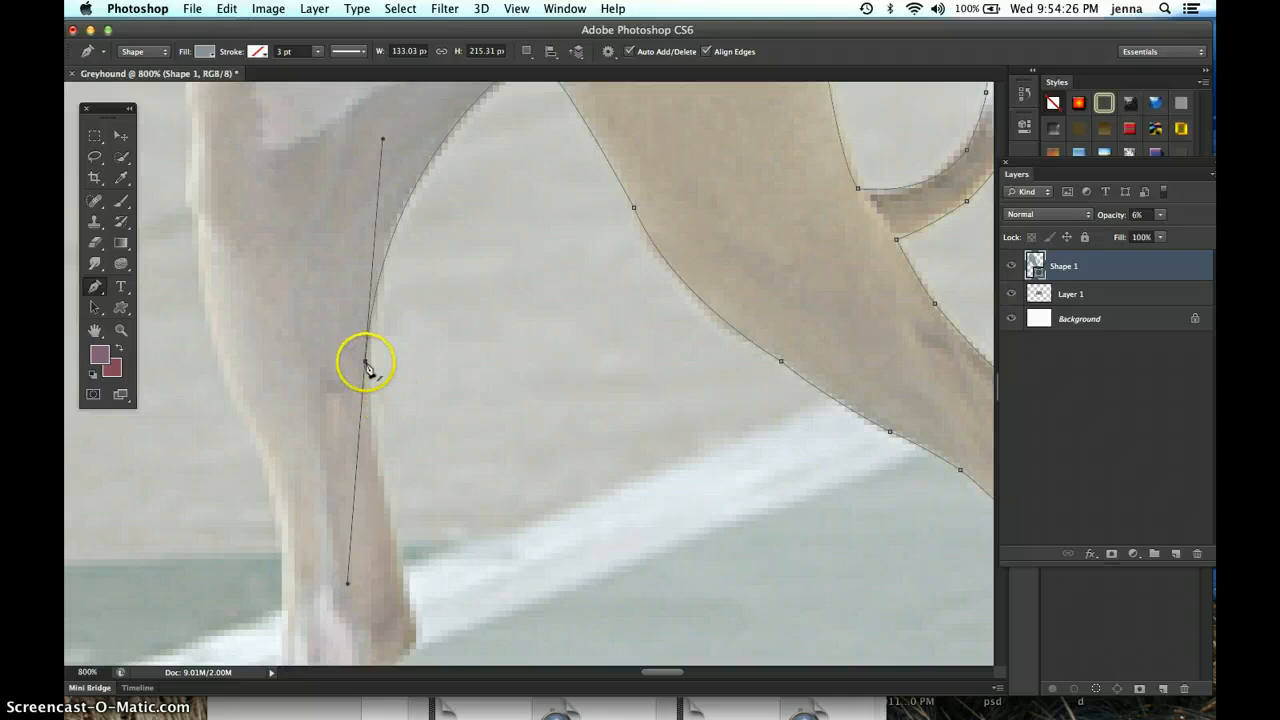
pyautogui.click(365, 363)
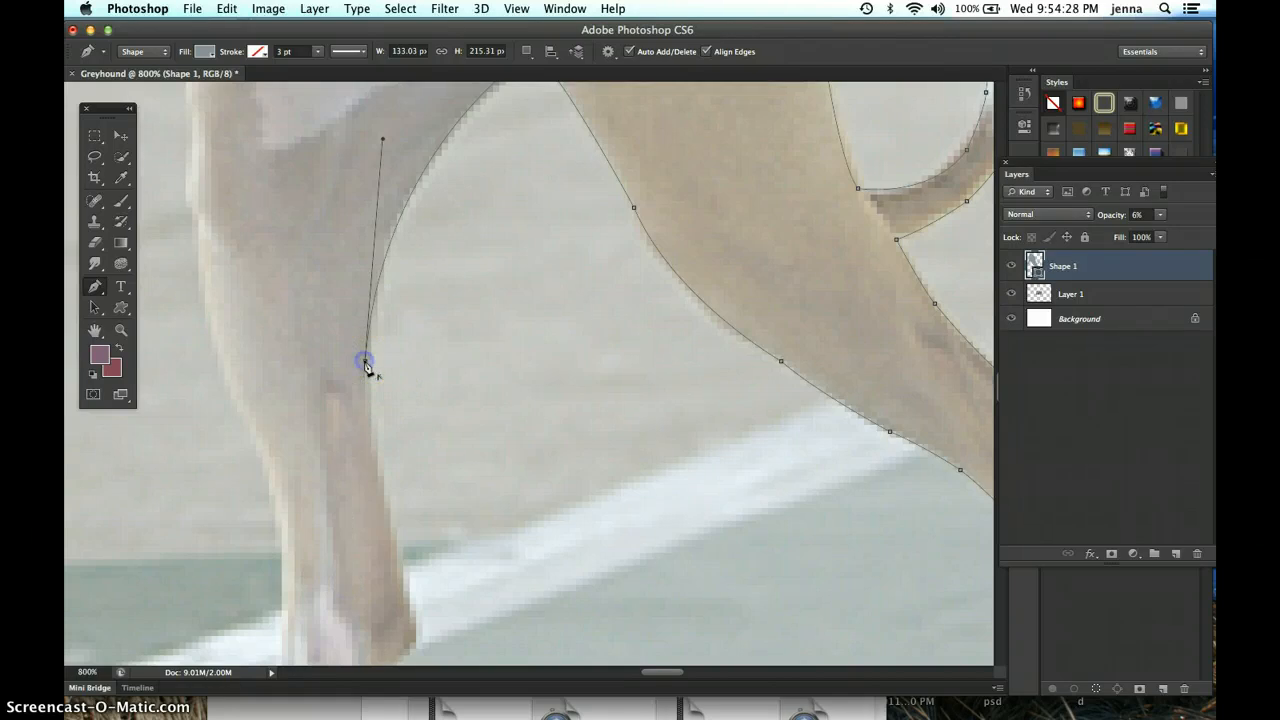
pyautogui.click(395, 548)
pyautogui.moveTo(395, 550); pyautogui.dragTo(415, 593)
pyautogui.click(396, 554)
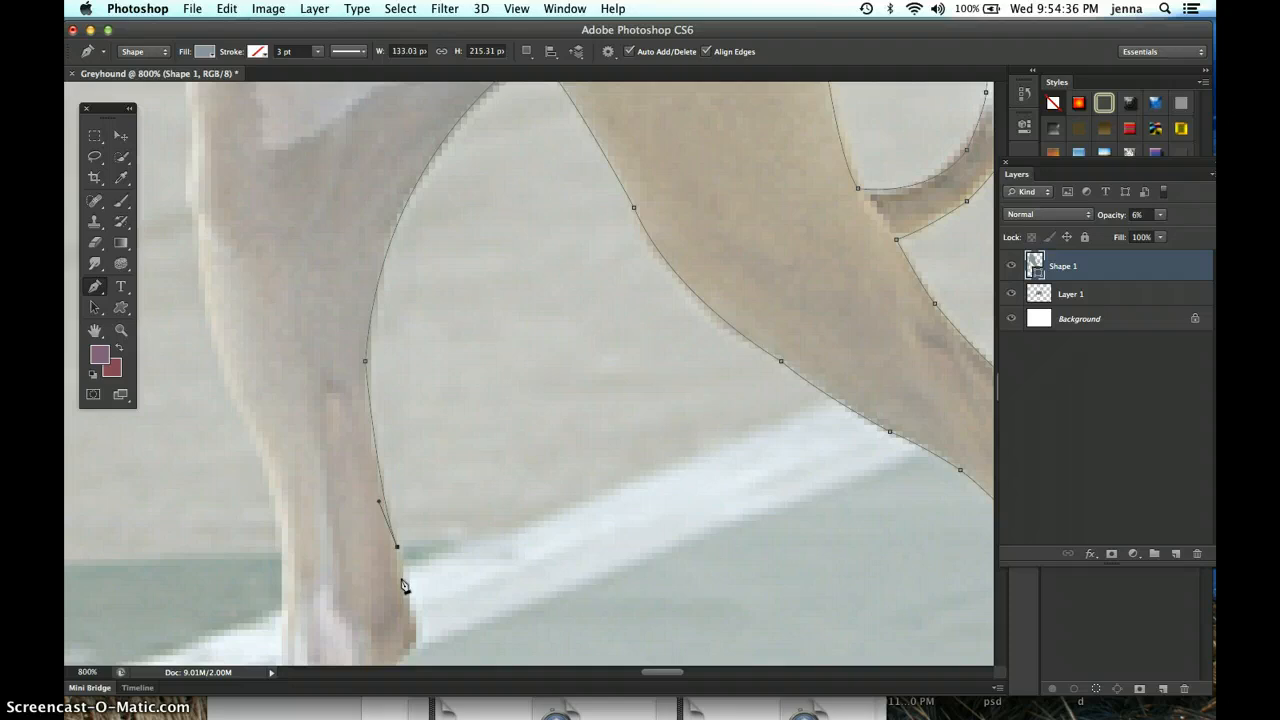
pyautogui.moveTo(396, 547); pyautogui.dragTo(377, 482)
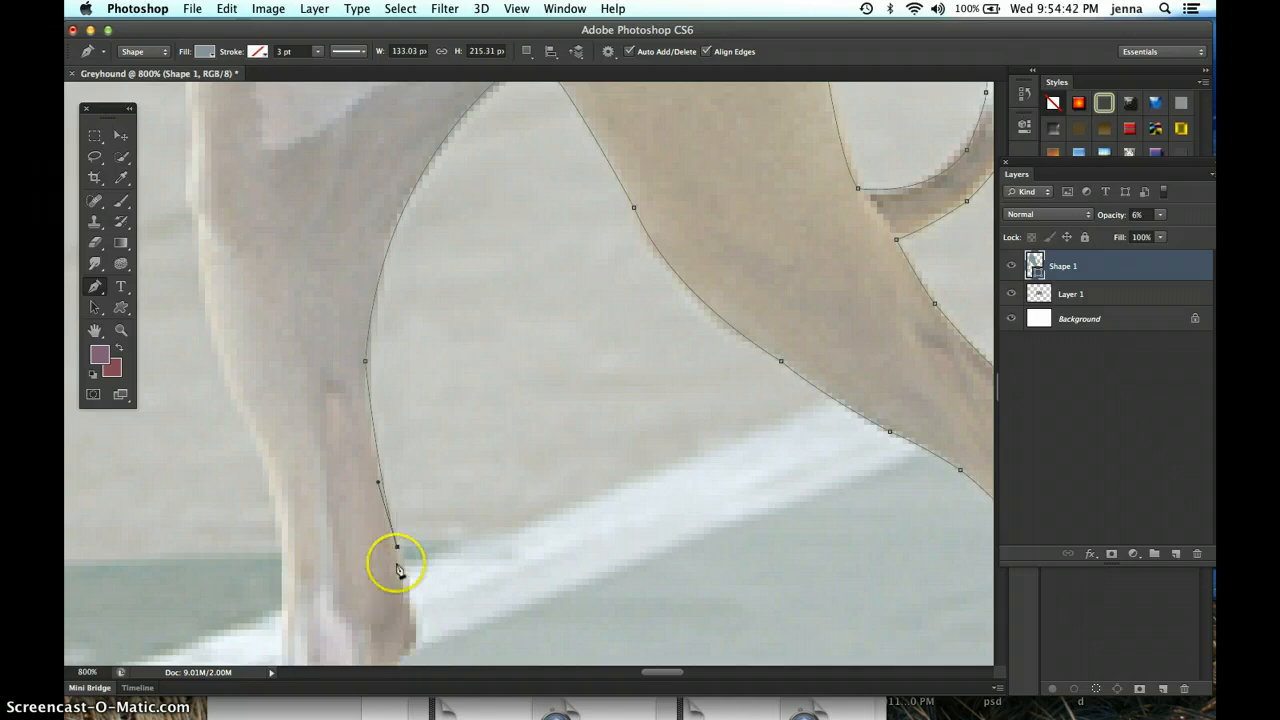
pyautogui.click(397, 548)
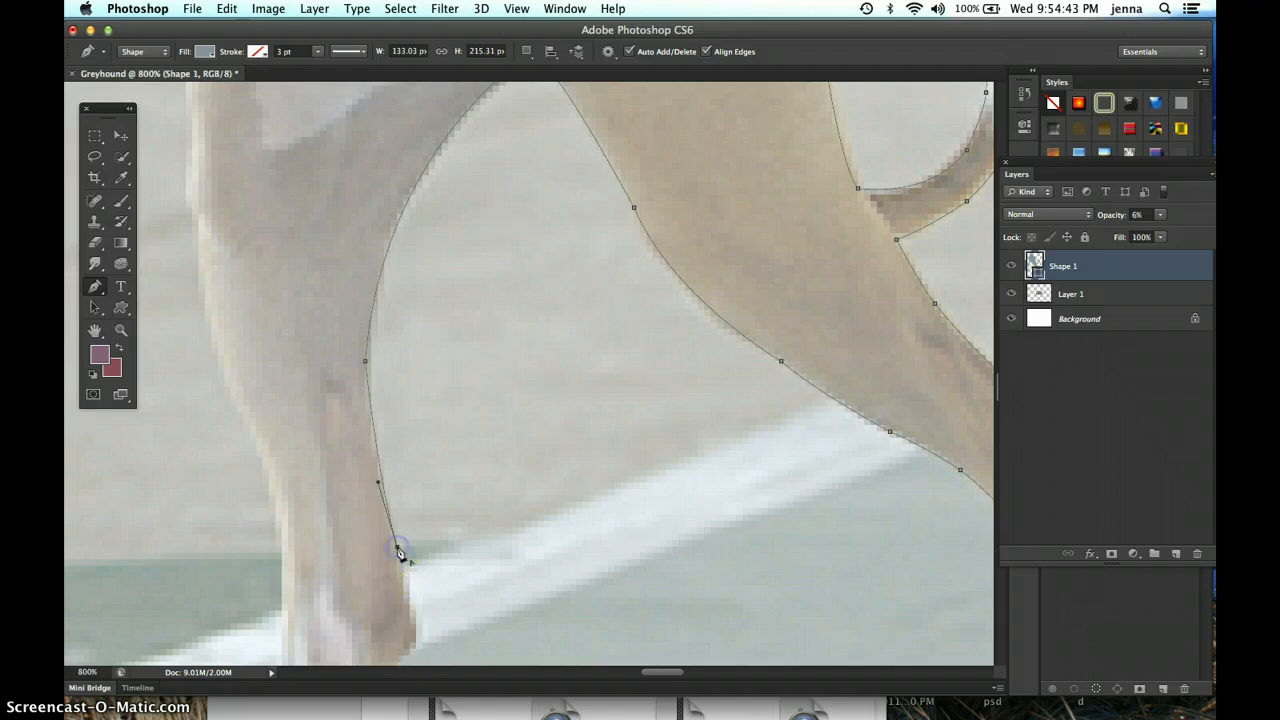
pyautogui.click(410, 611)
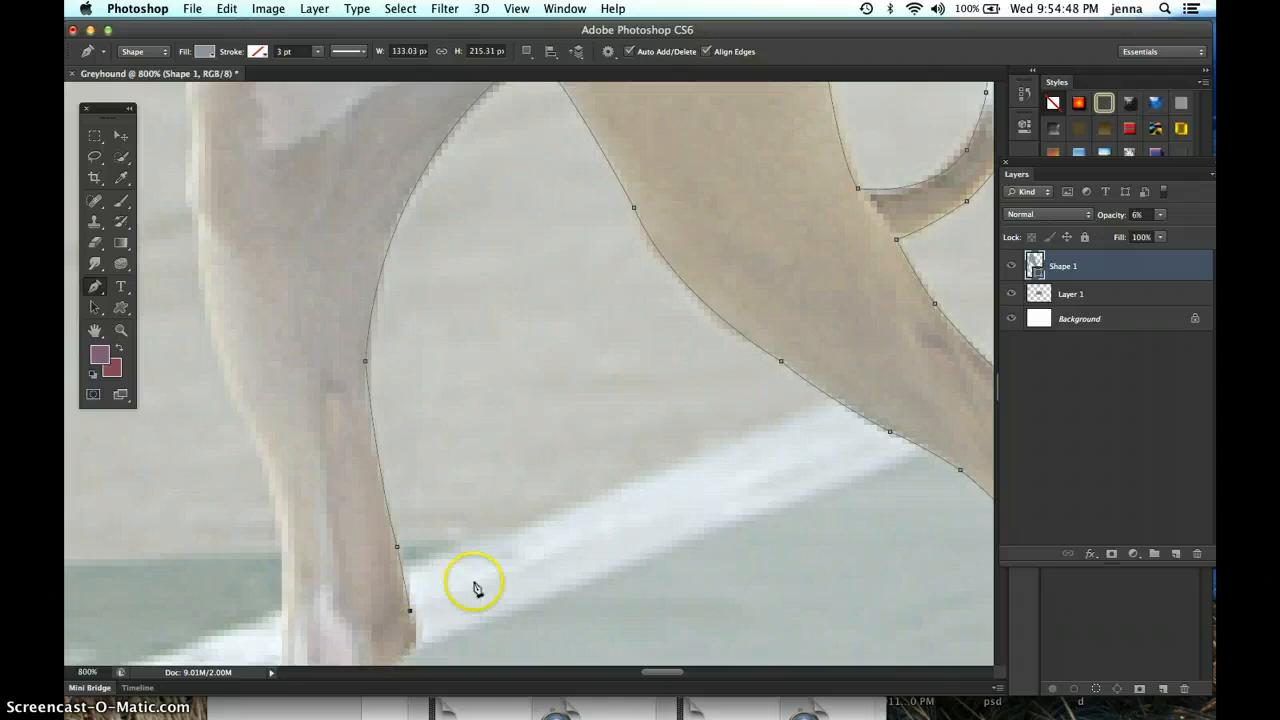
# Carry the outline around the hock and down the back of the white lower leg, curving it to the rear toe of the paw
pyautogui.moveTo(474, 590); pyautogui.dragTo(700, 209)
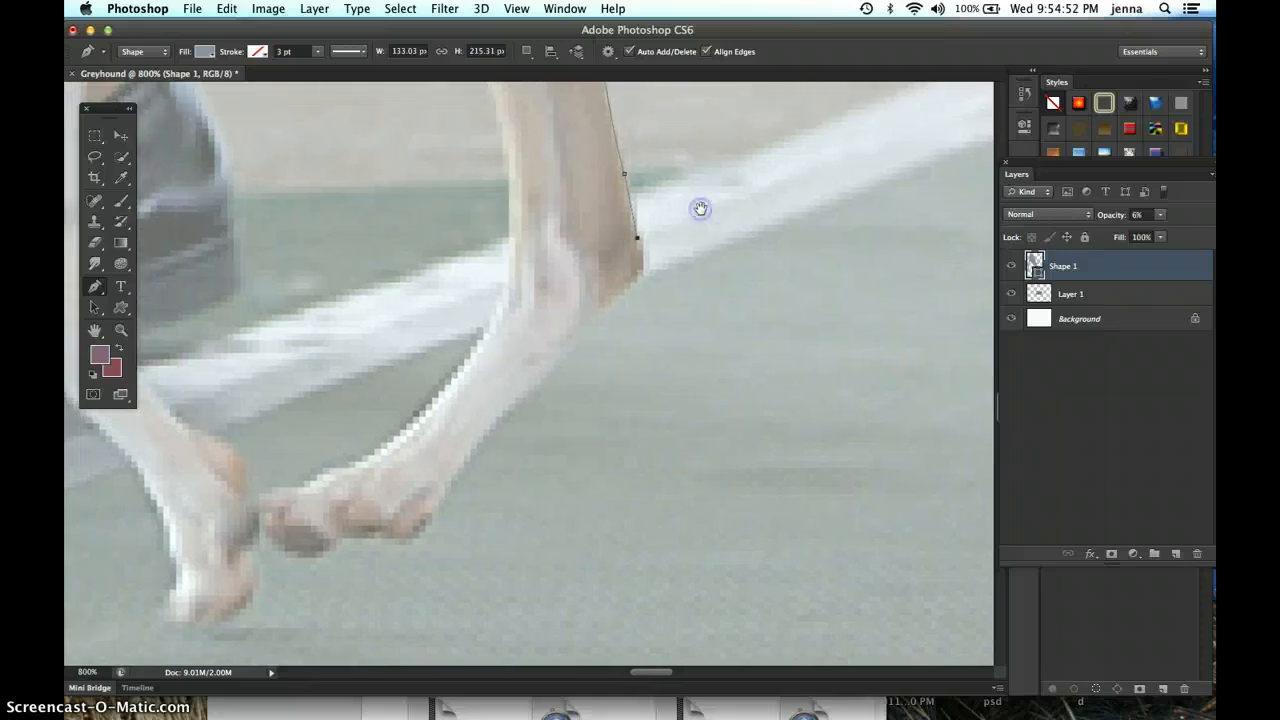
pyautogui.moveTo(626, 287); pyautogui.dragTo(610, 304)
pyautogui.click(527, 399)
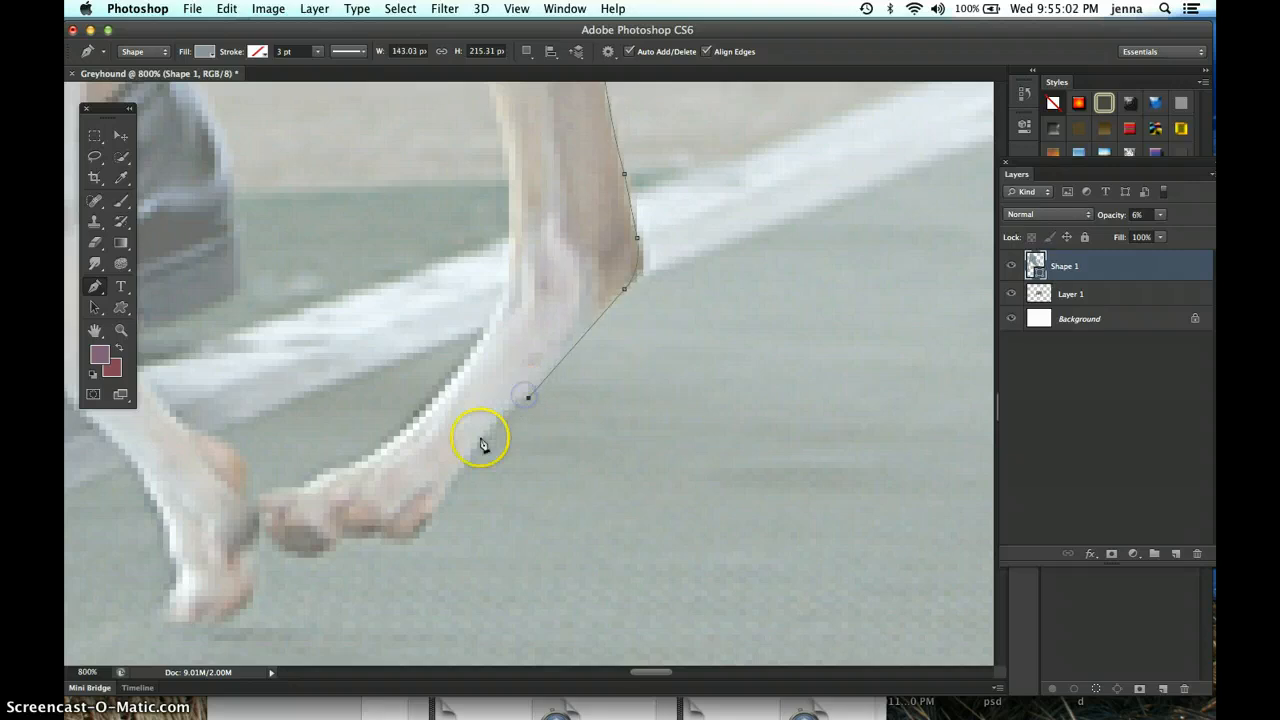
pyautogui.moveTo(438, 507); pyautogui.dragTo(358, 524)
pyautogui.click(438, 507)
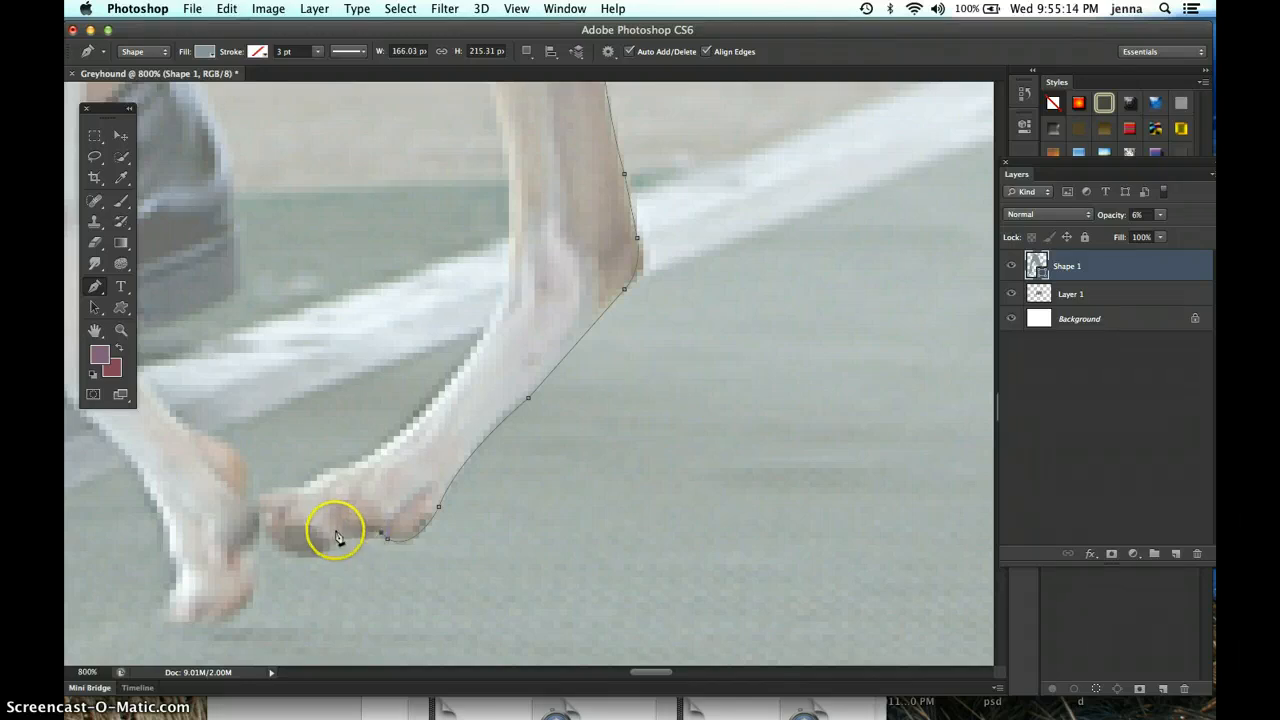
# Trace the underside of the paw's toe pads with short curves and turn the outline up at the front toe tip
pyautogui.click(339, 530)
pyautogui.moveTo(332, 521); pyautogui.dragTo(331, 521)
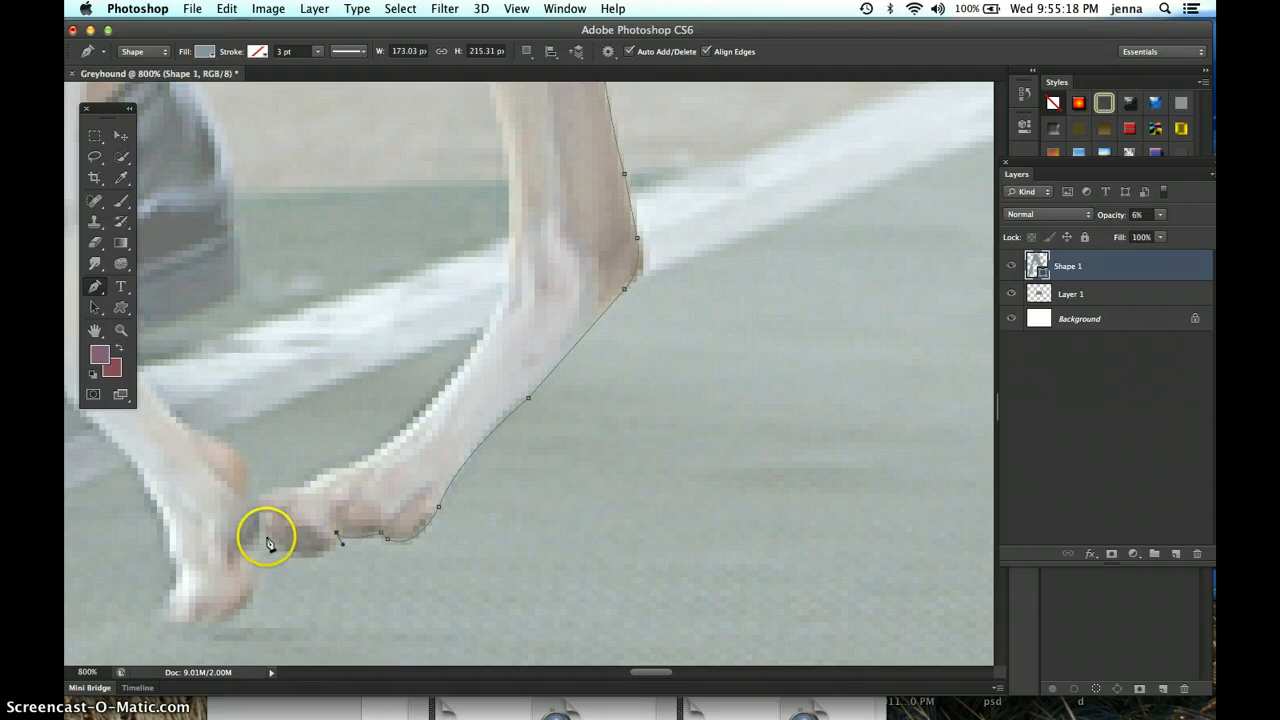
pyautogui.moveTo(265, 540); pyautogui.dragTo(219, 494)
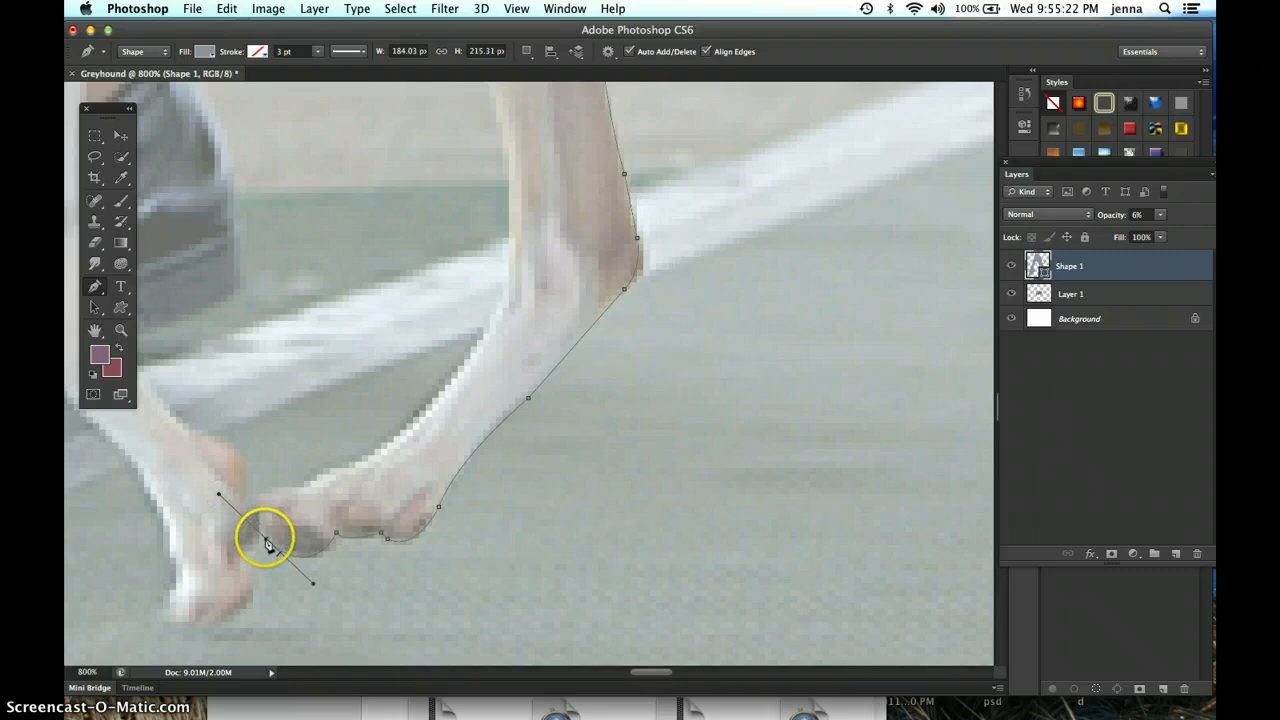
pyautogui.keyDown('alt'); pyautogui.click(266, 541); pyautogui.keyUp('alt')
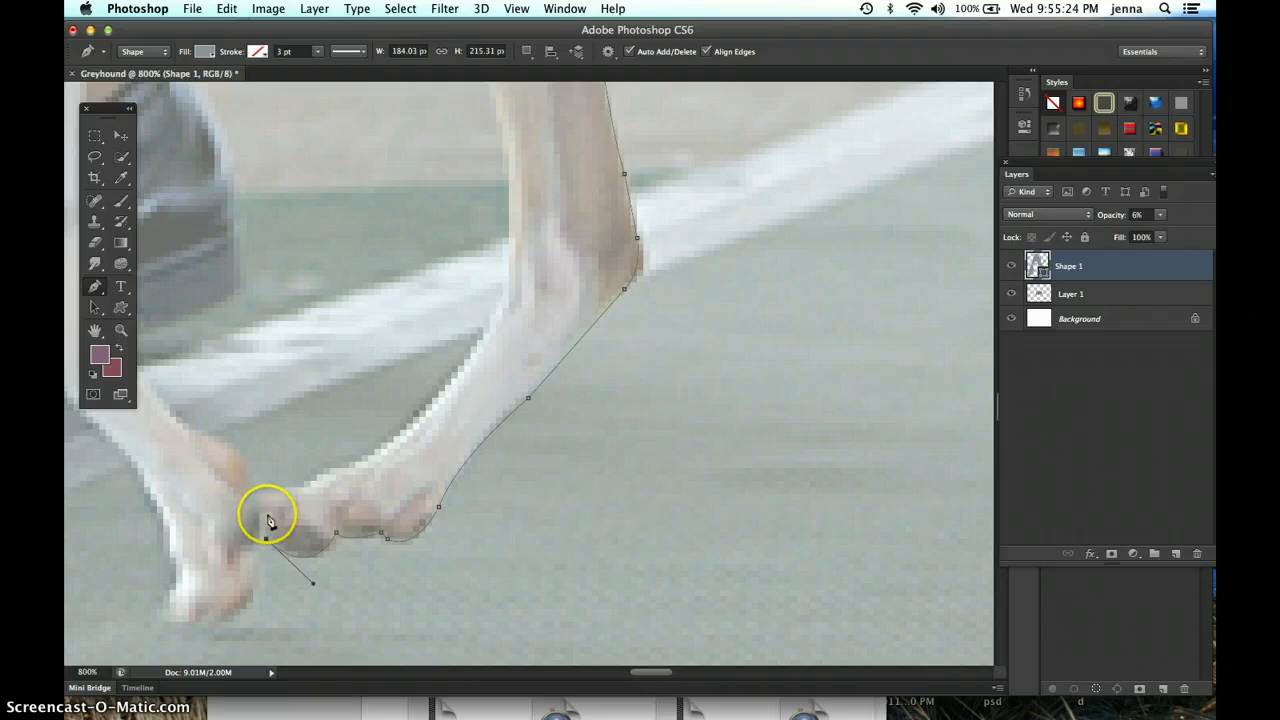
pyautogui.click(268, 514)
# Bridge the outline across to the adjacent white paw and curve it around that paw's rounded back edge
pyautogui.click(258, 519)
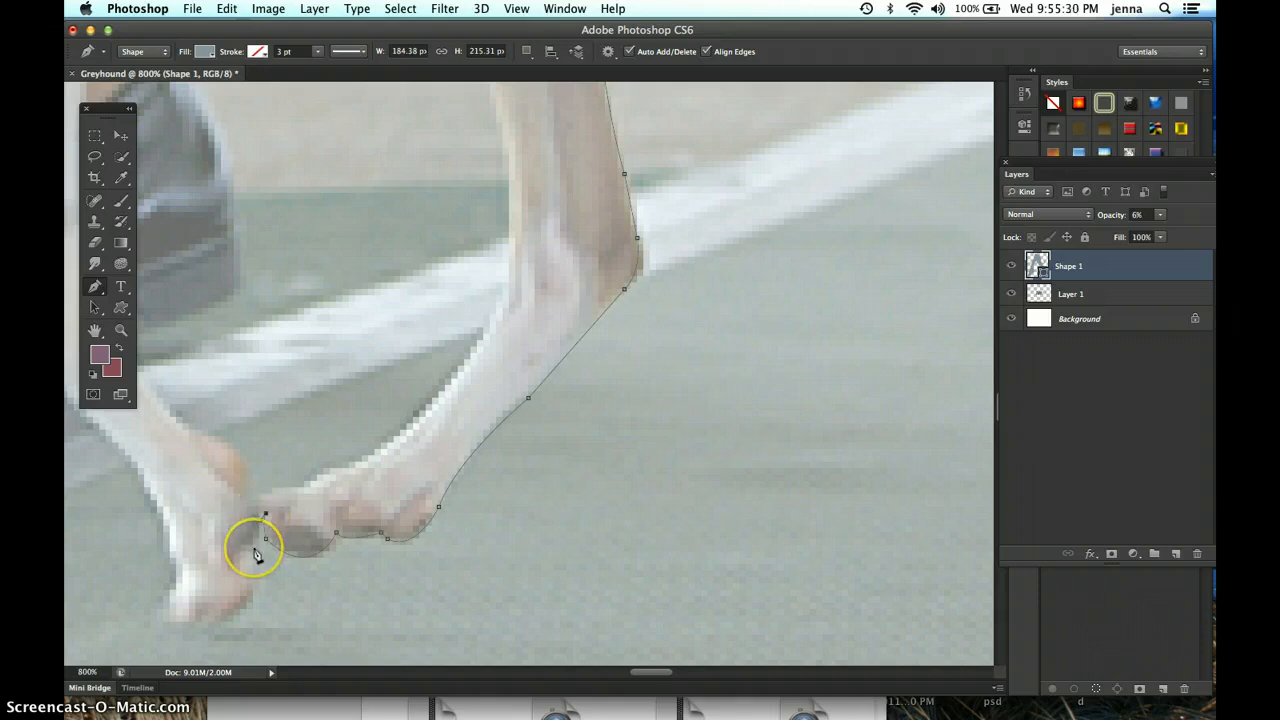
pyautogui.click(243, 549)
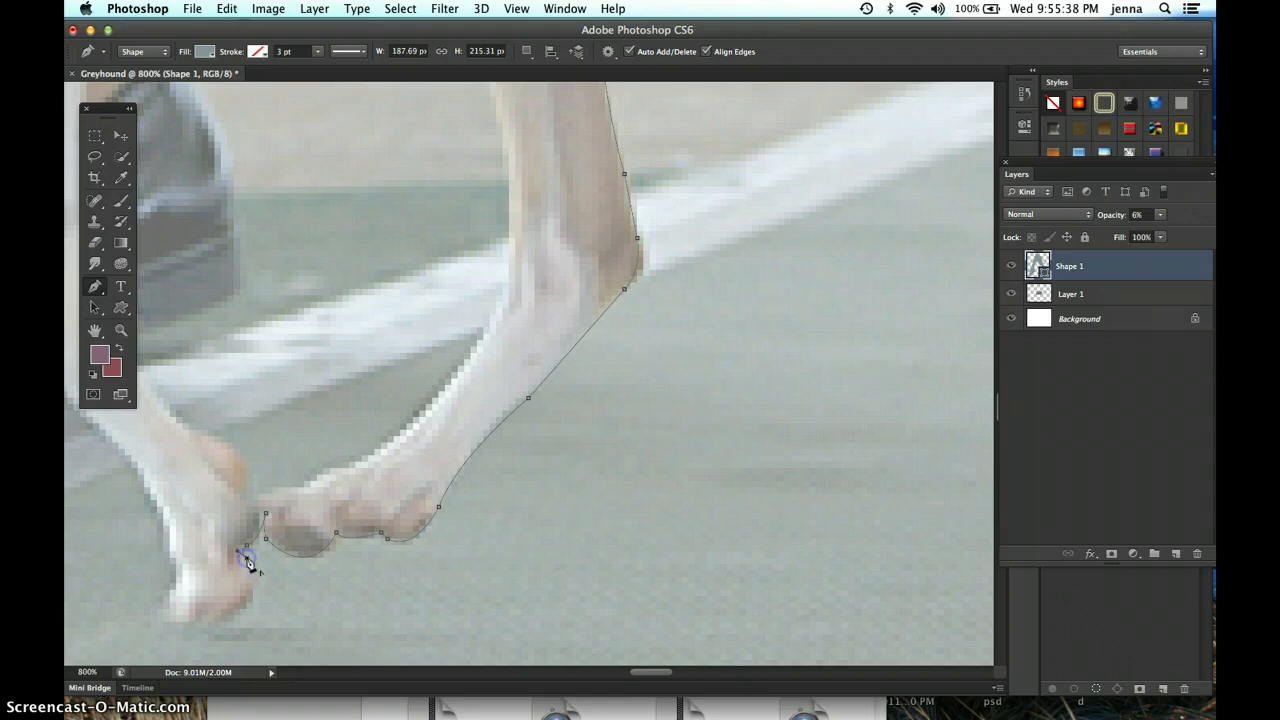
pyautogui.moveTo(232, 614); pyautogui.dragTo(195, 635)
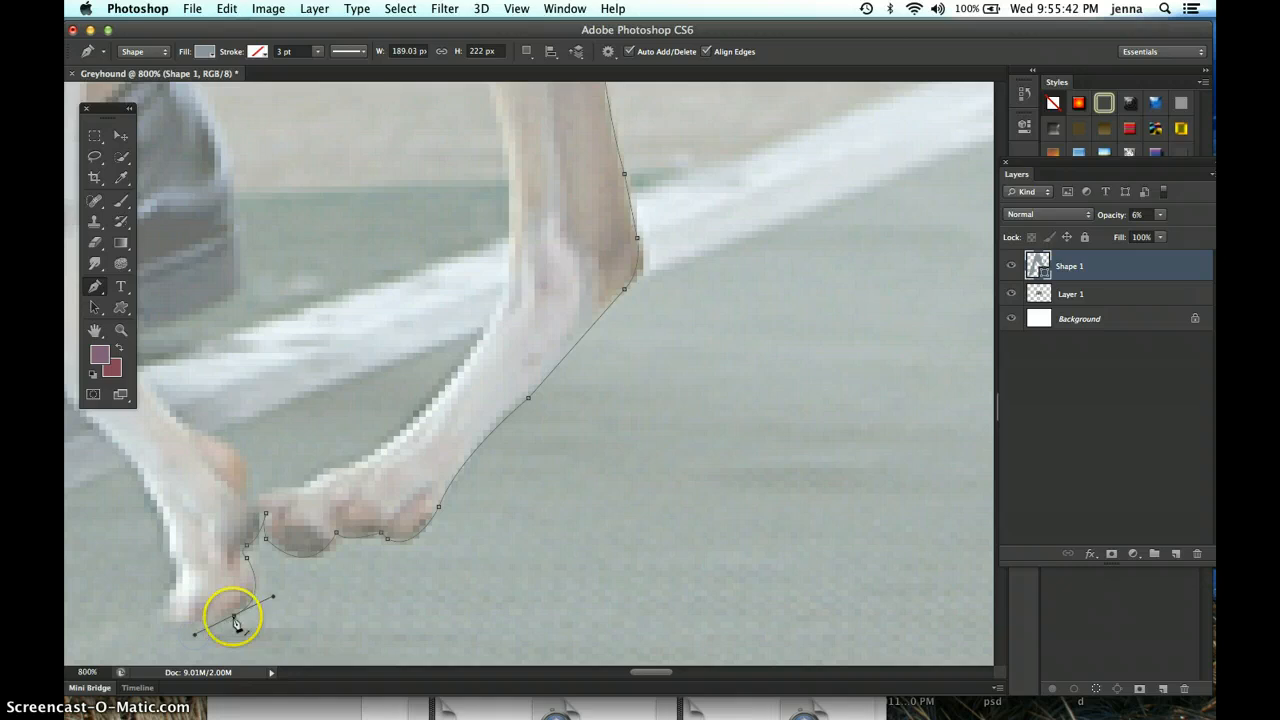
pyautogui.click(234, 620)
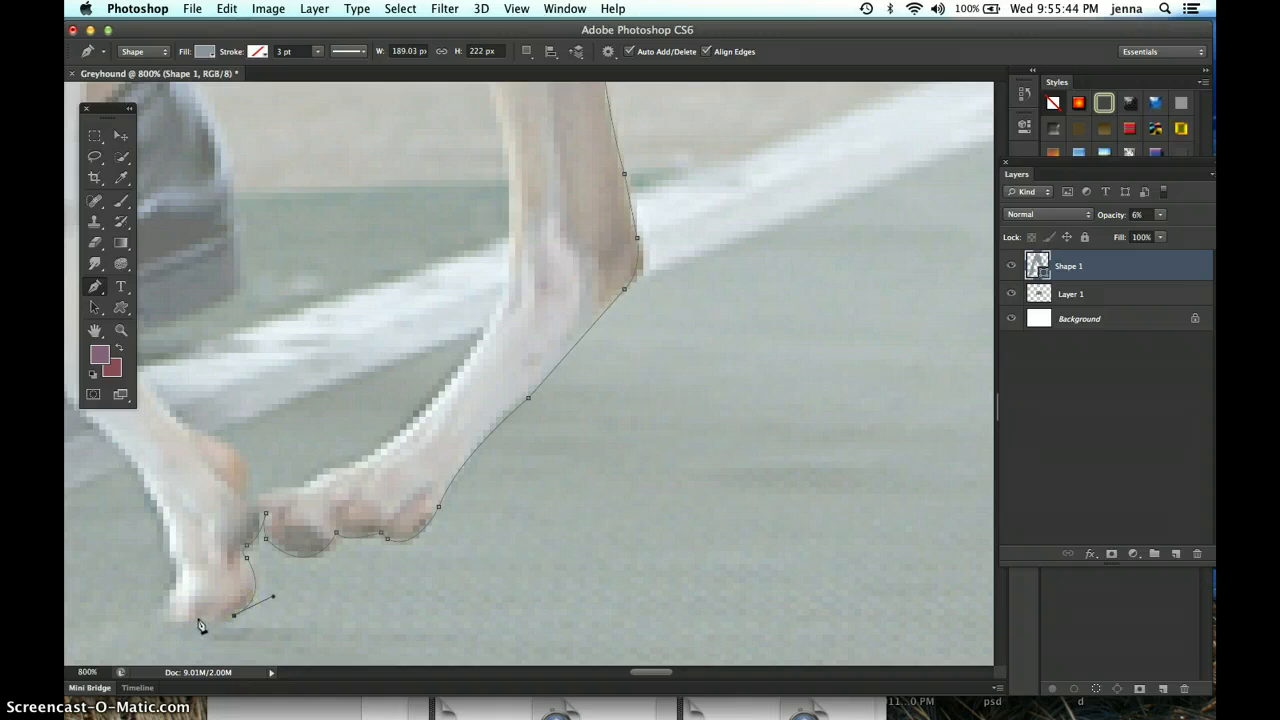
# Trace the short underside of the adjacent paw and extend the outline out to a pointed claw tip
pyautogui.click(198, 620)
pyautogui.moveTo(180, 615); pyautogui.dragTo(174, 606)
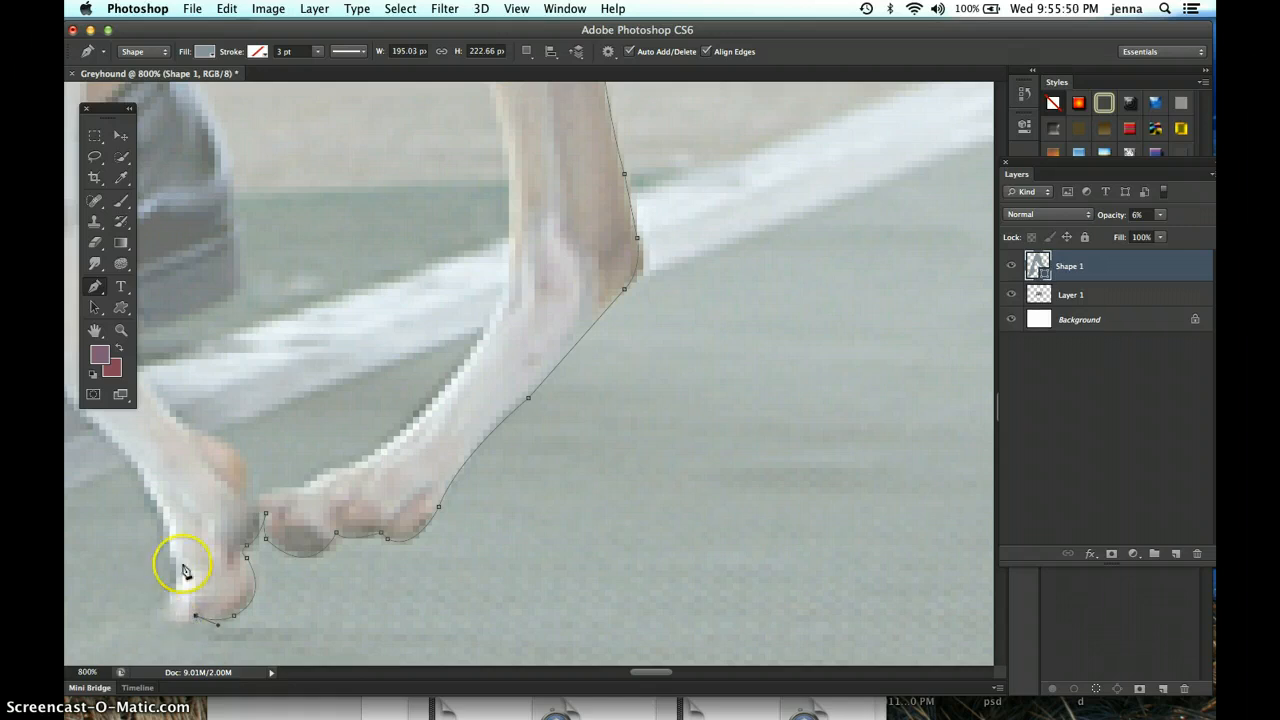
pyautogui.click(170, 620)
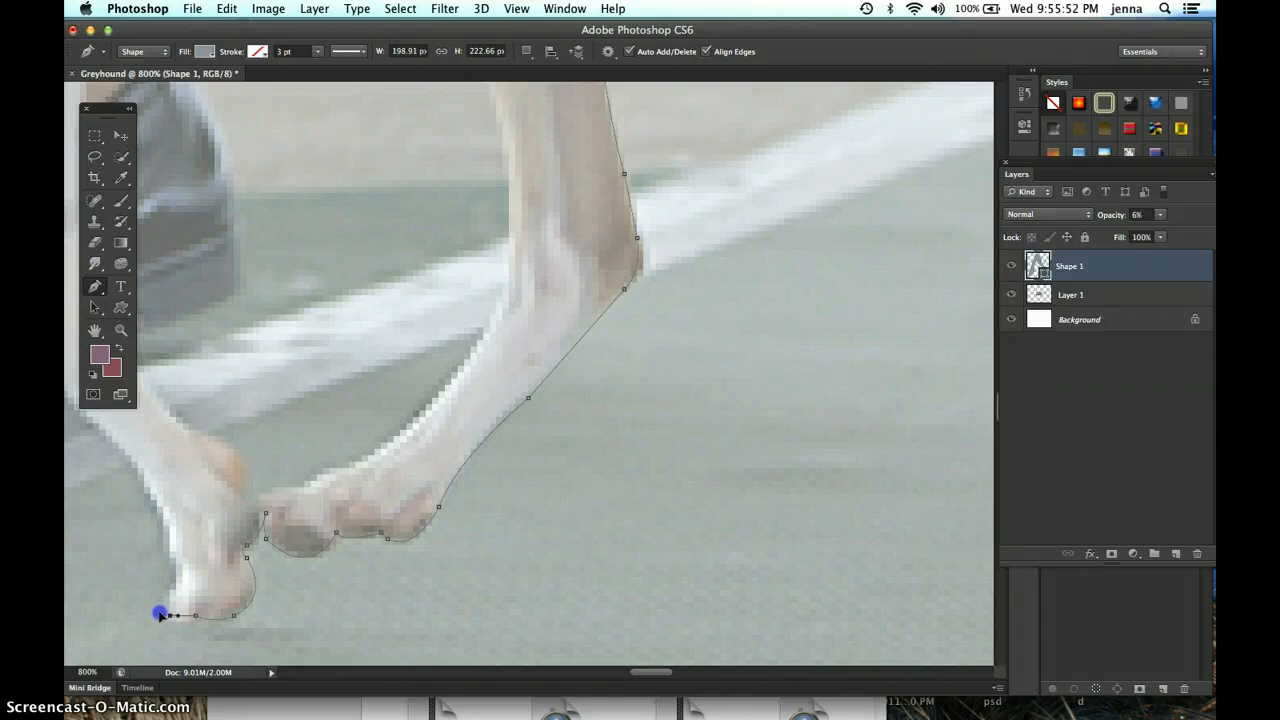
pyautogui.moveTo(160, 614); pyautogui.dragTo(156, 640)
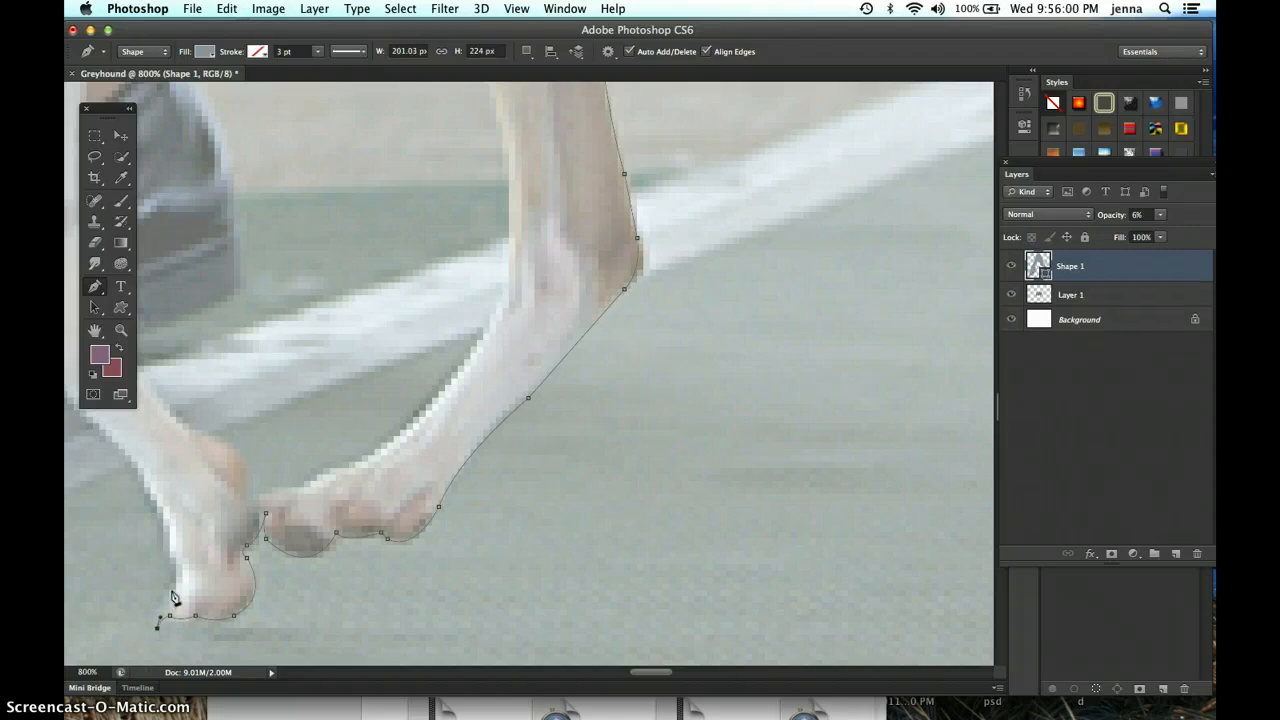
# Trace from the claw tip up the front edge of the paw to the white lower leg with curves, trimming the outgoing handles
pyautogui.moveTo(171, 591); pyautogui.dragTo(183, 585)
pyautogui.click(172, 591)
pyautogui.moveTo(170, 543); pyautogui.dragTo(161, 521)
pyautogui.click(170, 543)
pyautogui.moveTo(308, 370); pyautogui.dragTo(706, 329)
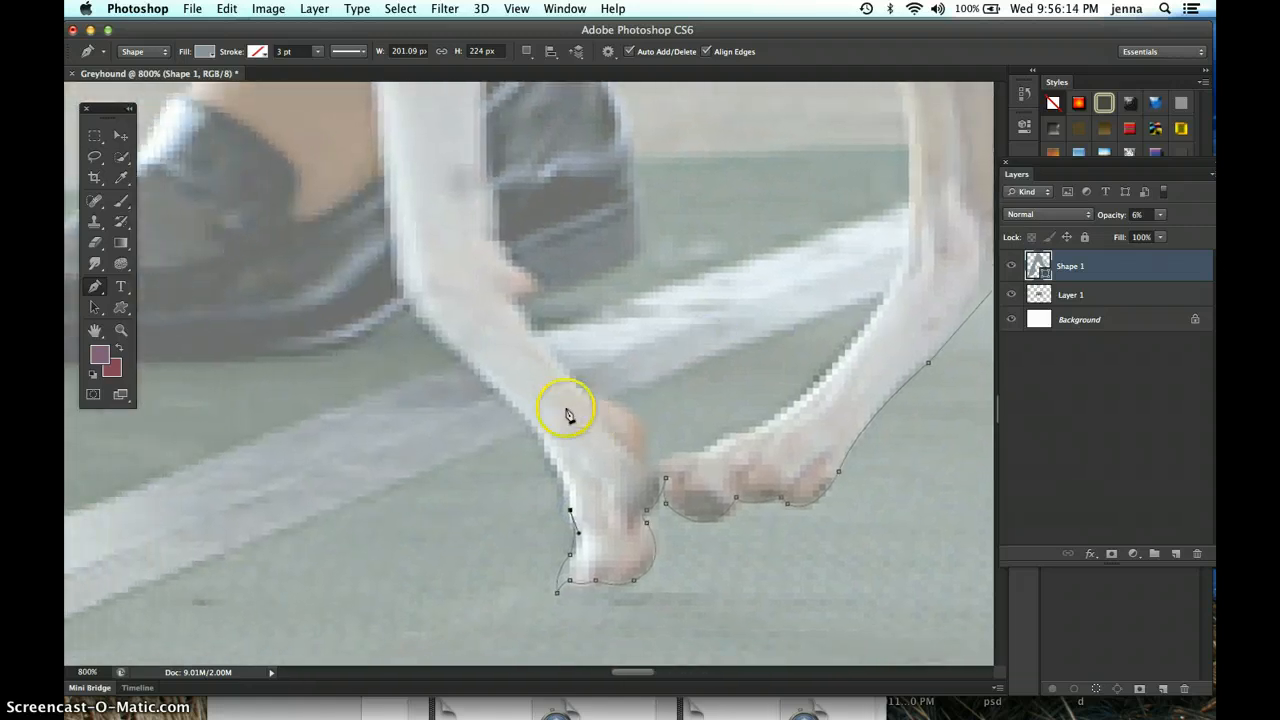
pyautogui.moveTo(525, 420); pyautogui.dragTo(491, 391)
pyautogui.click(525, 421)
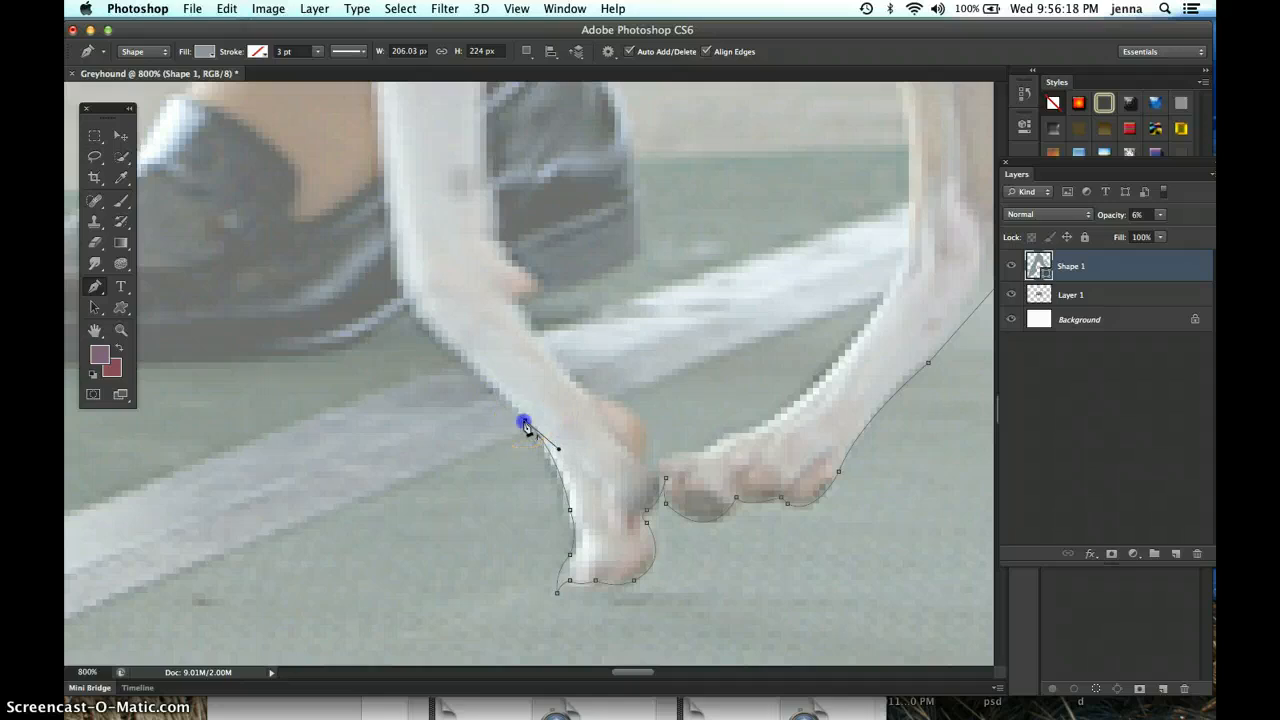
# Continue the outline up to the bend in the white leg and curve it around the bend, trimming the outgoing handle
pyautogui.click(423, 318)
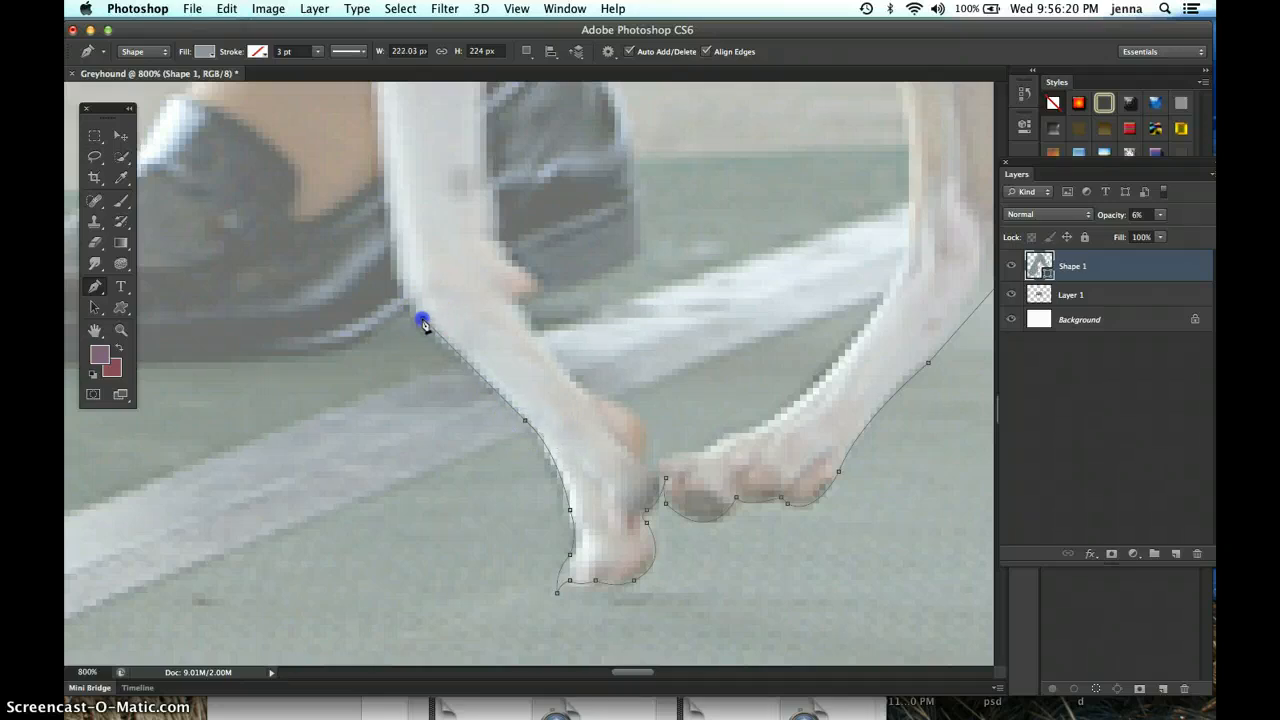
pyautogui.click(390, 224)
pyautogui.moveTo(390, 224); pyautogui.dragTo(386, 163)
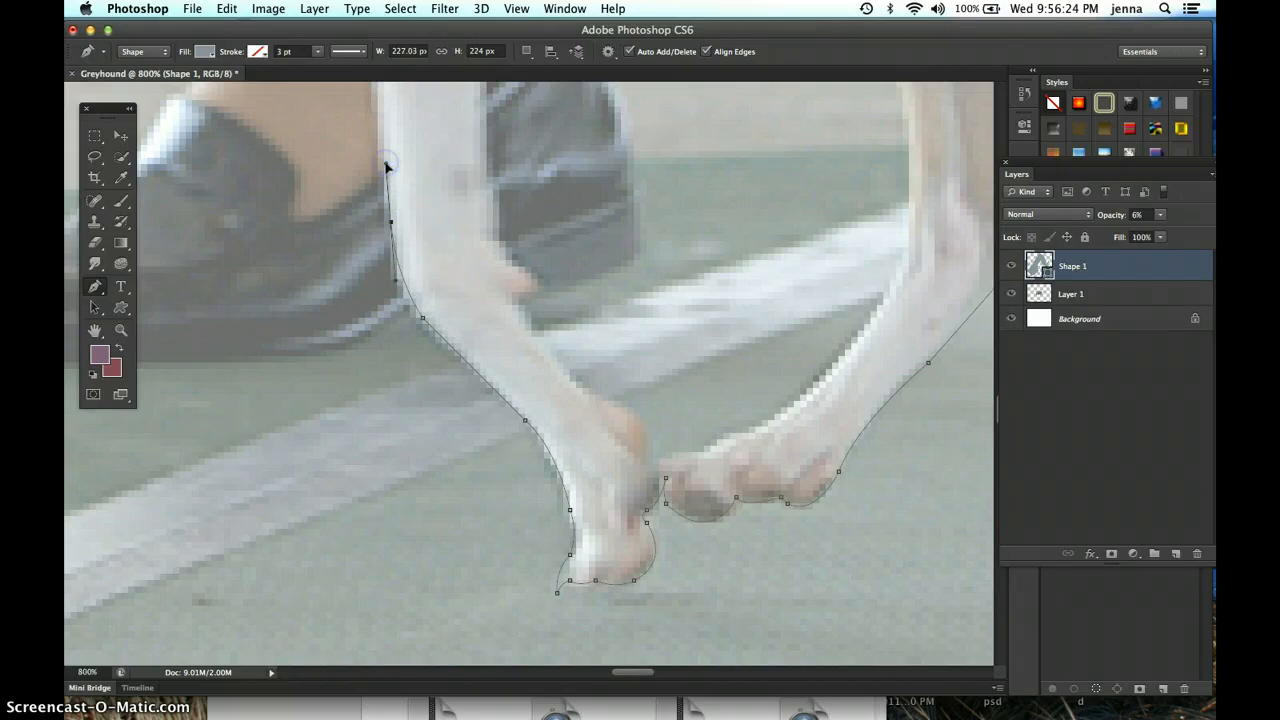
pyautogui.keyDown('alt'); pyautogui.click(391, 223); pyautogui.keyUp('alt')
# Extend the outline with a long curved segment up the front edge of the white leg, past the black shoe behind it
pyautogui.press('space')
pyautogui.moveTo(466, 197); pyautogui.dragTo(489, 423)
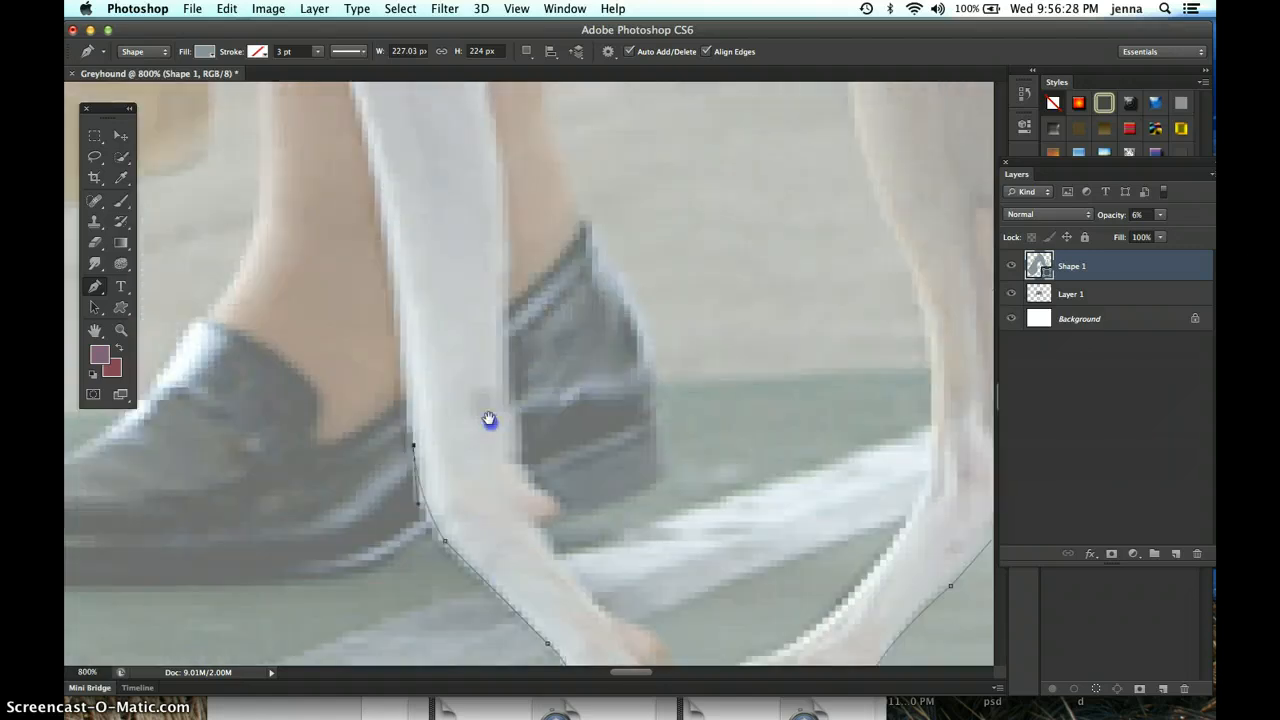
pyautogui.moveTo(368, 151); pyautogui.dragTo(352, 100)
pyautogui.keyDown('alt'); pyautogui.click(368, 153); pyautogui.keyUp('alt')
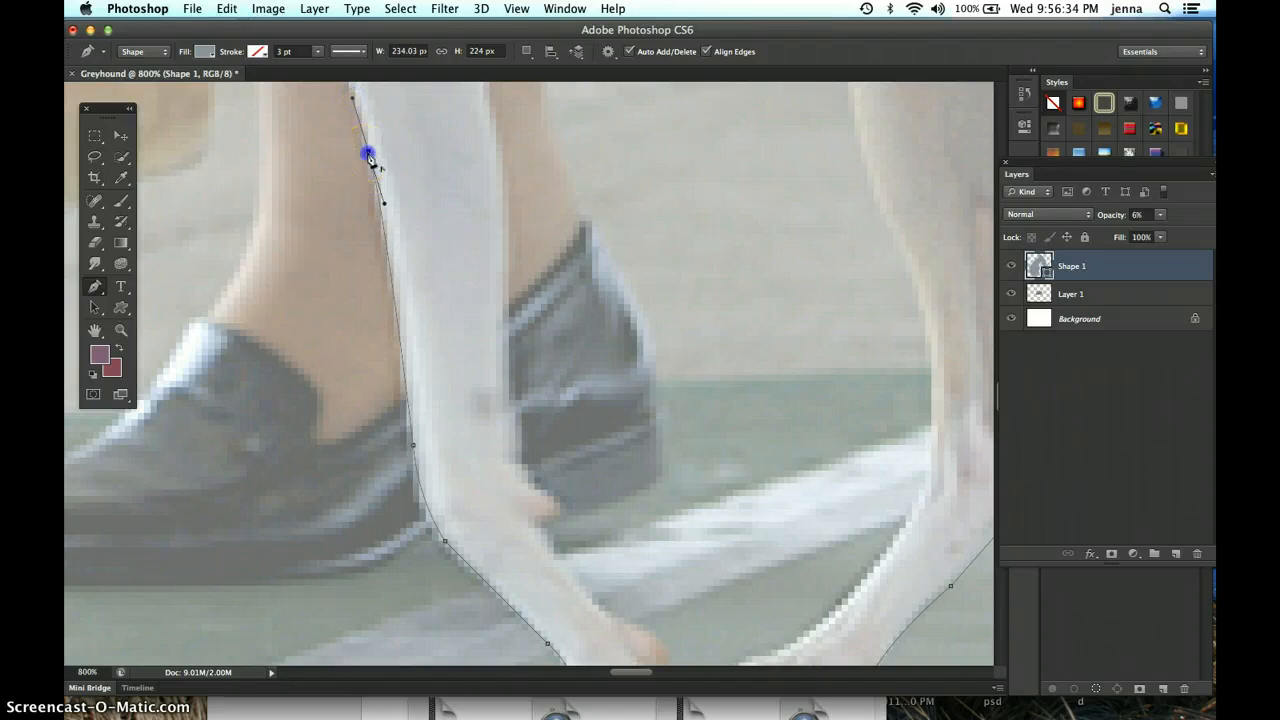
pyautogui.moveTo(501, 249); pyautogui.dragTo(543, 391)
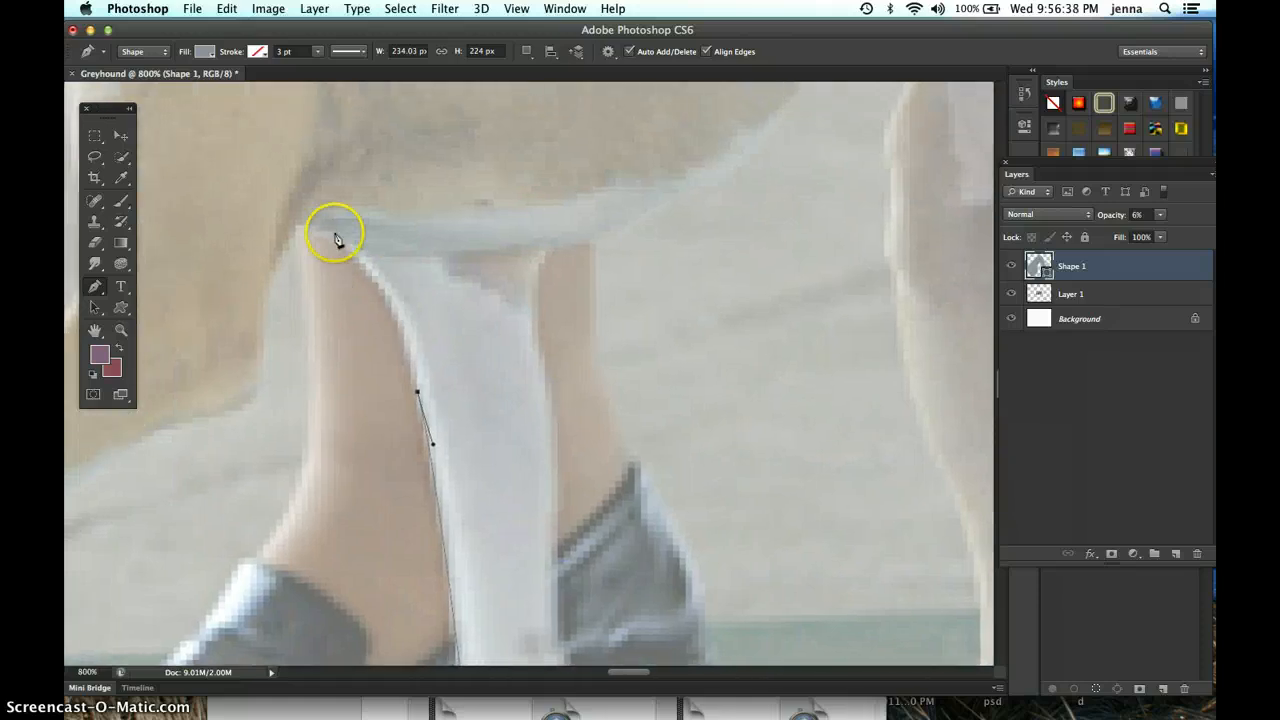
# Curve the outline over the top of the white leg to the point where it meets the tan foreleg, trimming the outgoing handle
pyautogui.moveTo(333, 244); pyautogui.dragTo(266, 204)
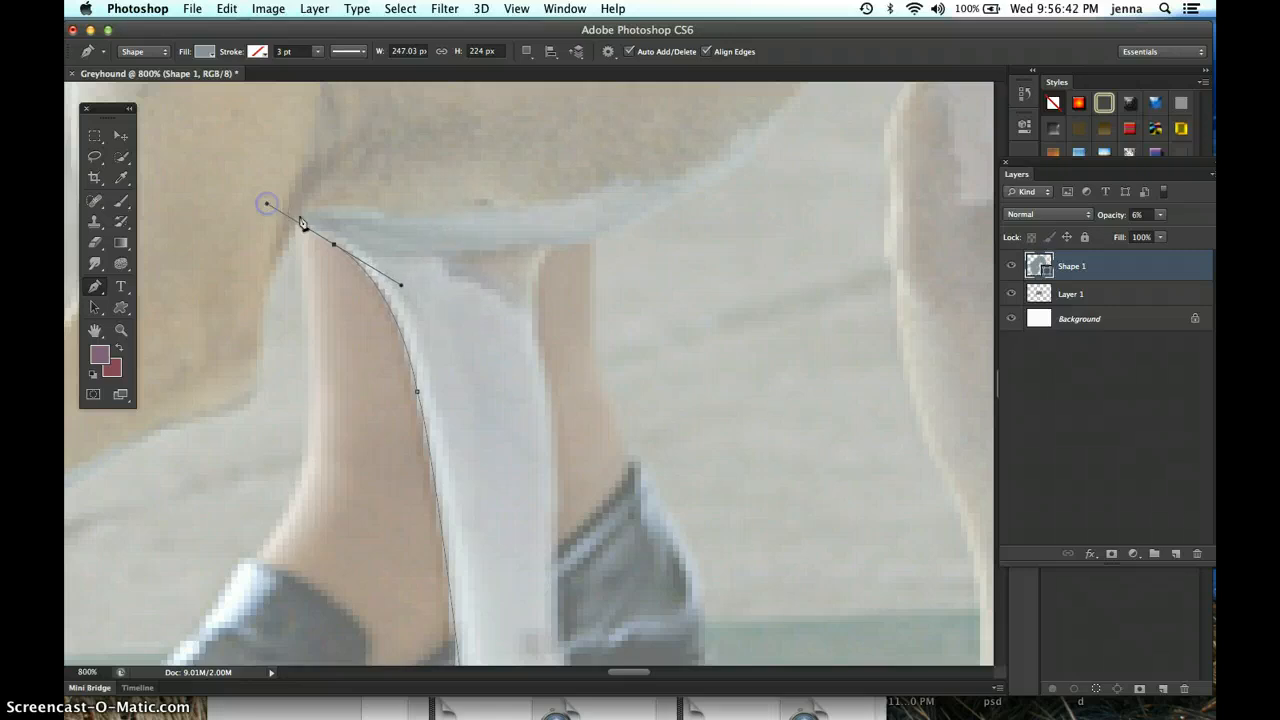
pyautogui.click(334, 245)
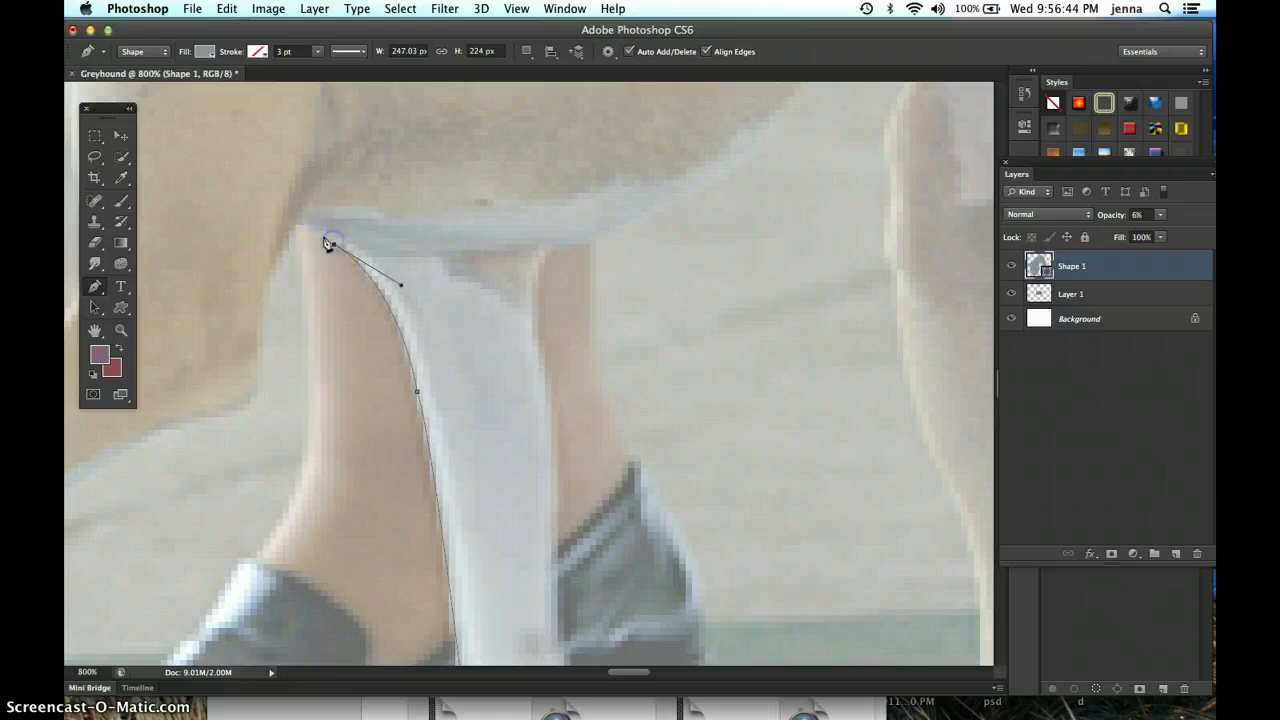
pyautogui.click(299, 226)
pyautogui.click(285, 221)
pyautogui.click(261, 330)
pyautogui.click(227, 9)
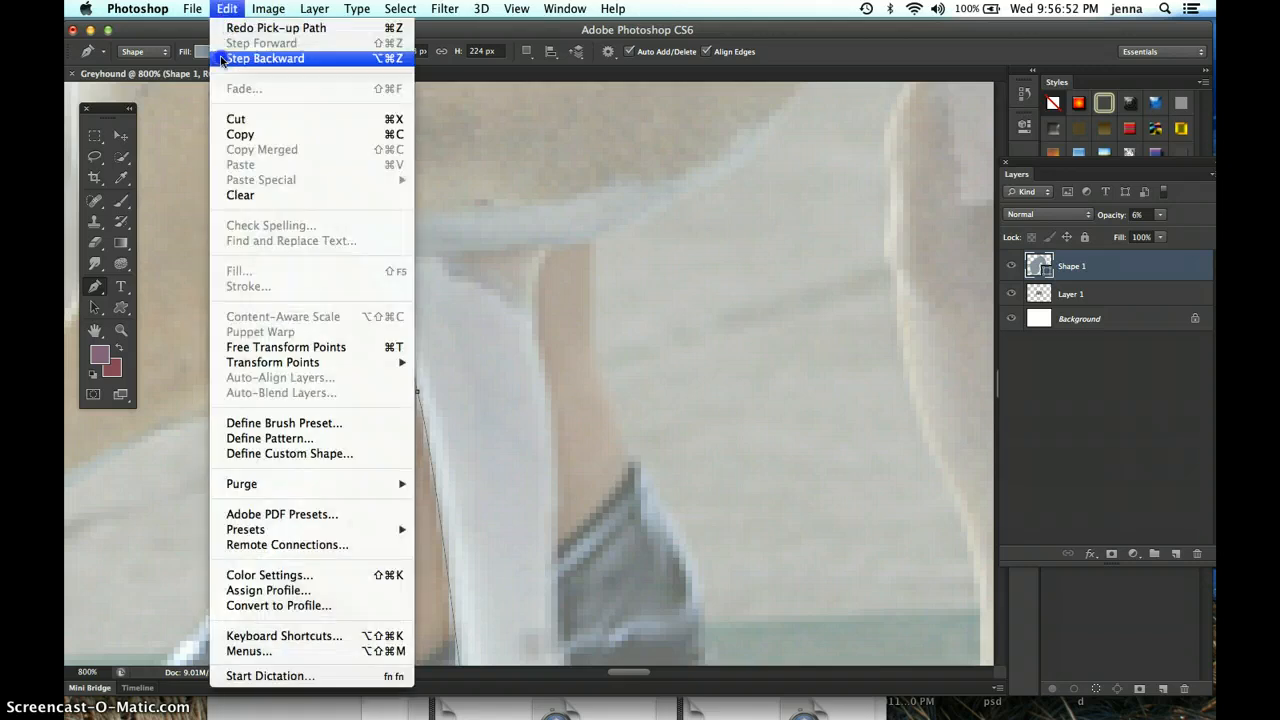
pyautogui.click(224, 60)
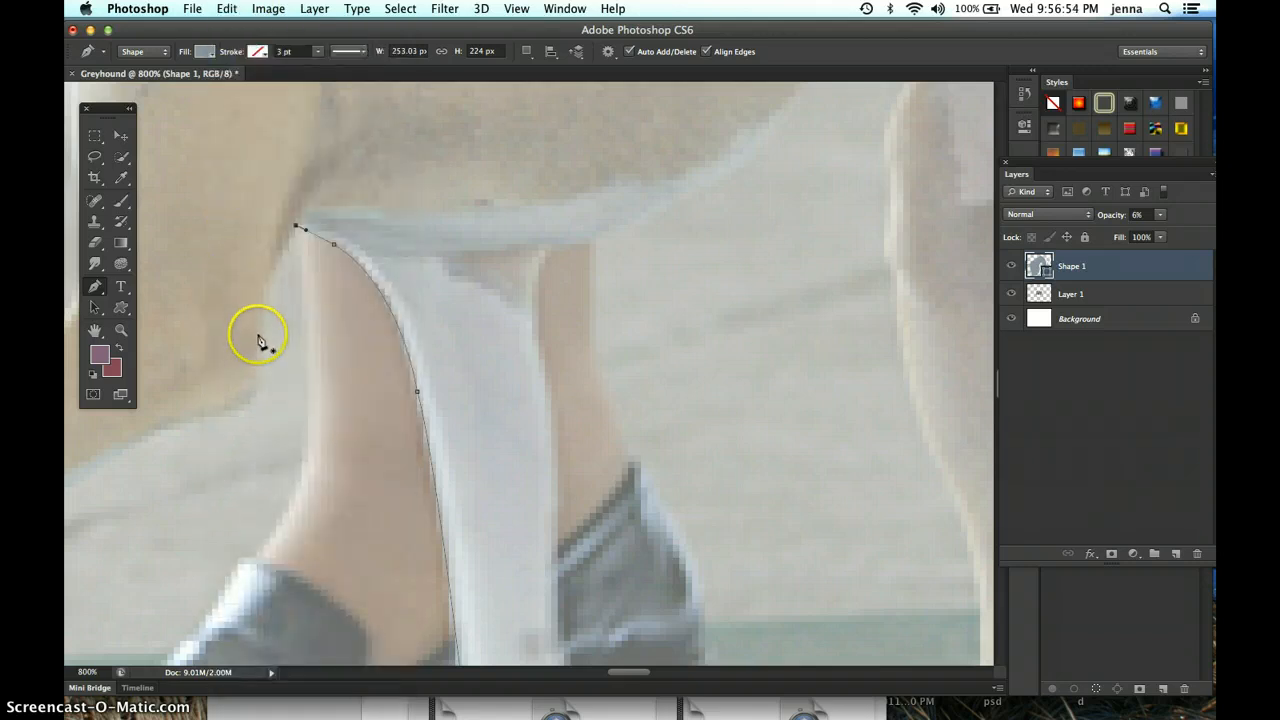
pyautogui.moveTo(262, 342); pyautogui.dragTo(260, 375)
pyautogui.press('super+z')
# Make the leg junction a corner, then curve the outline down the back of the tan foreleg and around its elbow, trimming outgoing handles
pyautogui.click(297, 229)
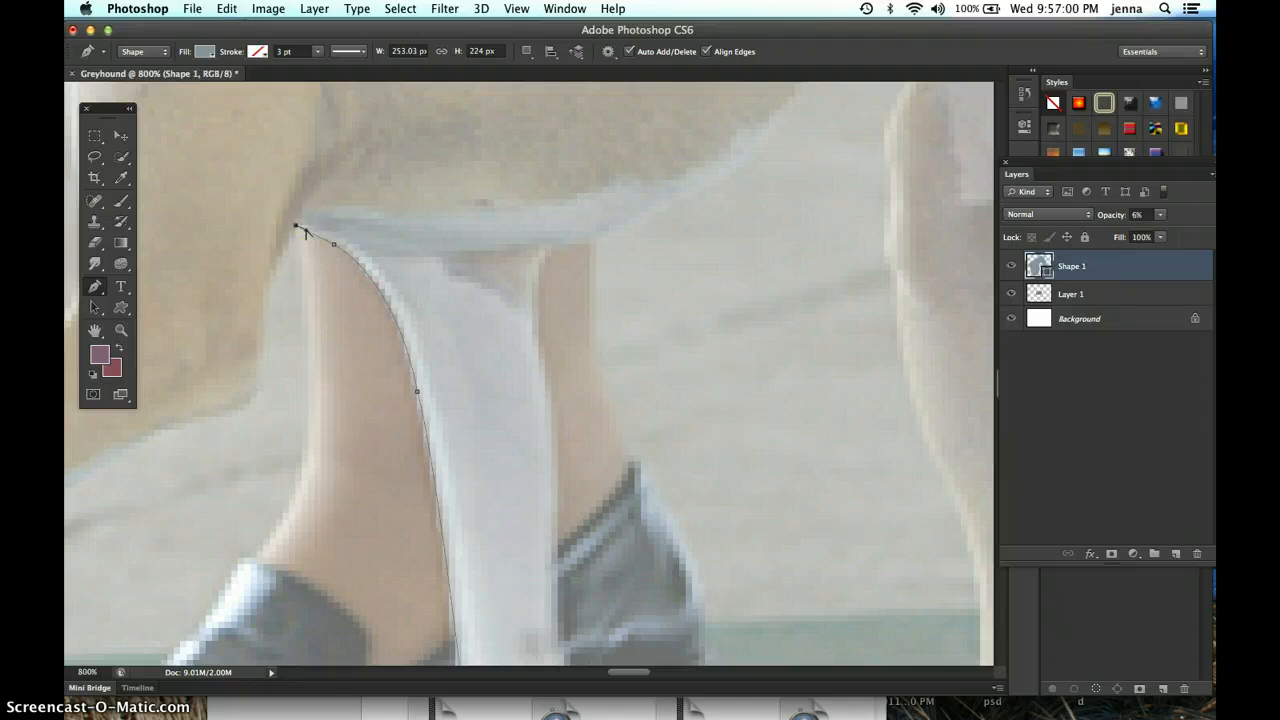
pyautogui.moveTo(257, 340); pyautogui.dragTo(251, 404)
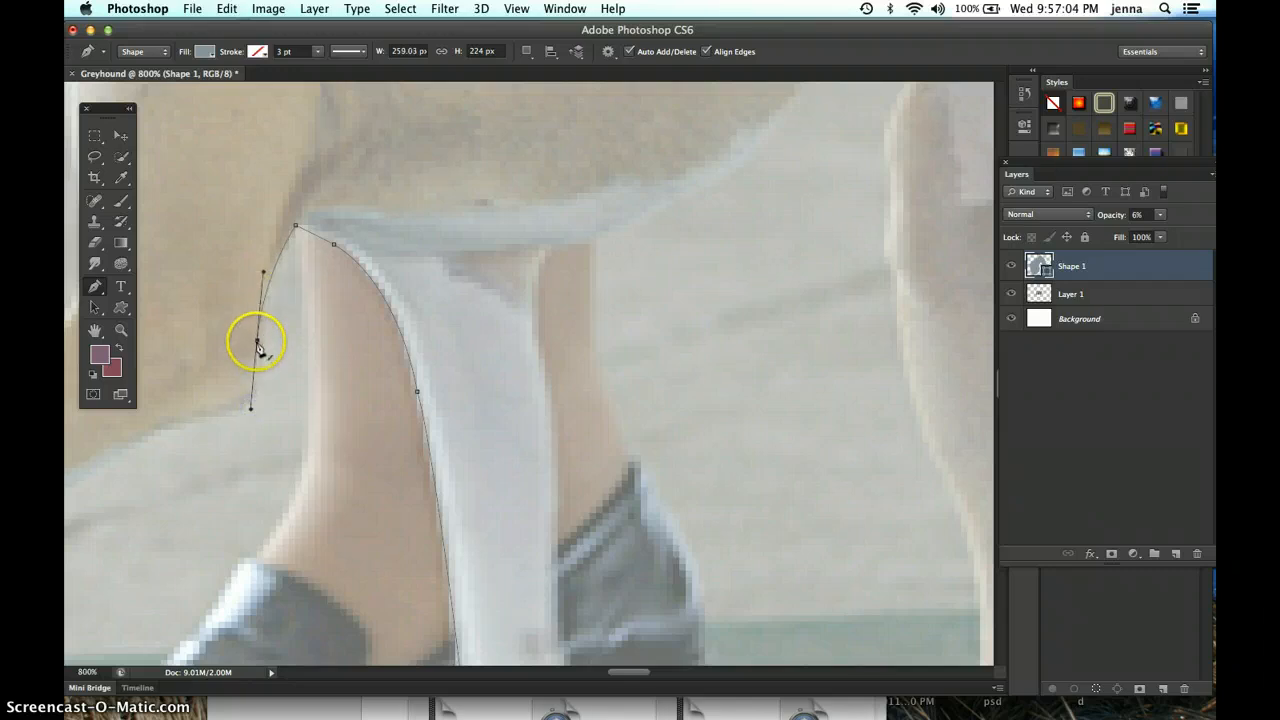
pyautogui.keyDown('alt'); pyautogui.click(257, 341); pyautogui.keyUp('alt')
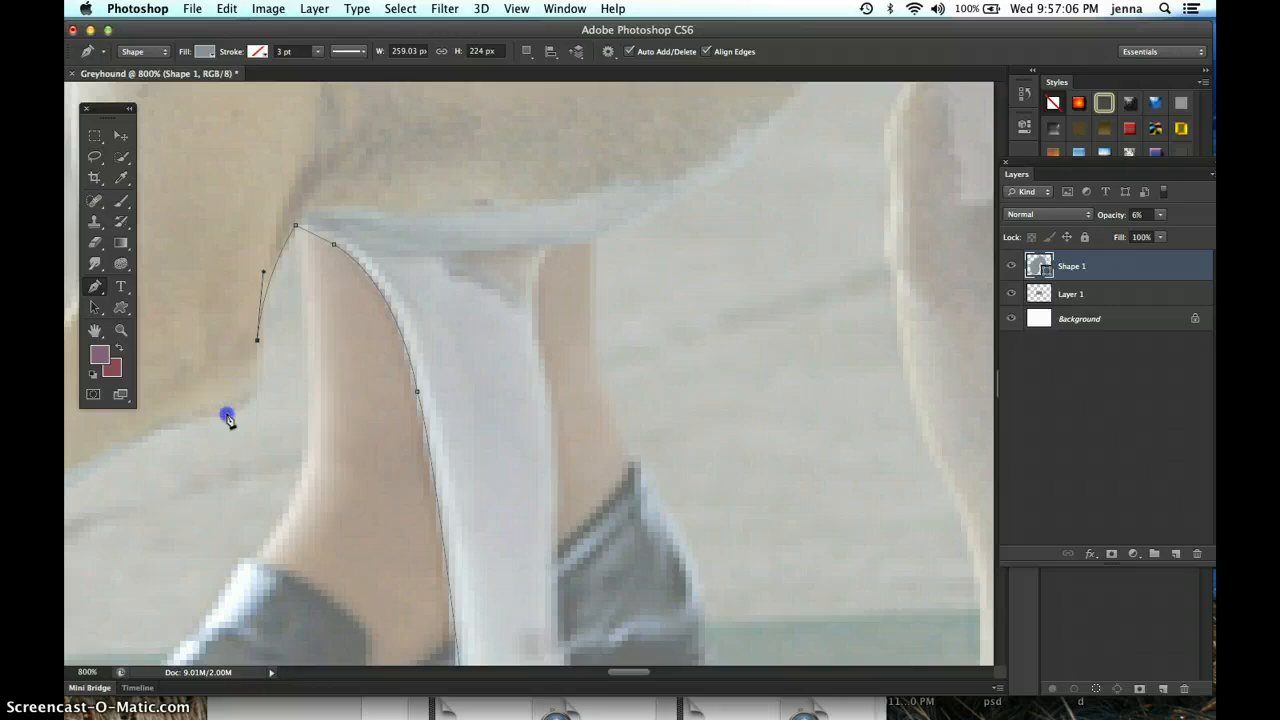
pyautogui.moveTo(225, 417); pyautogui.dragTo(175, 430)
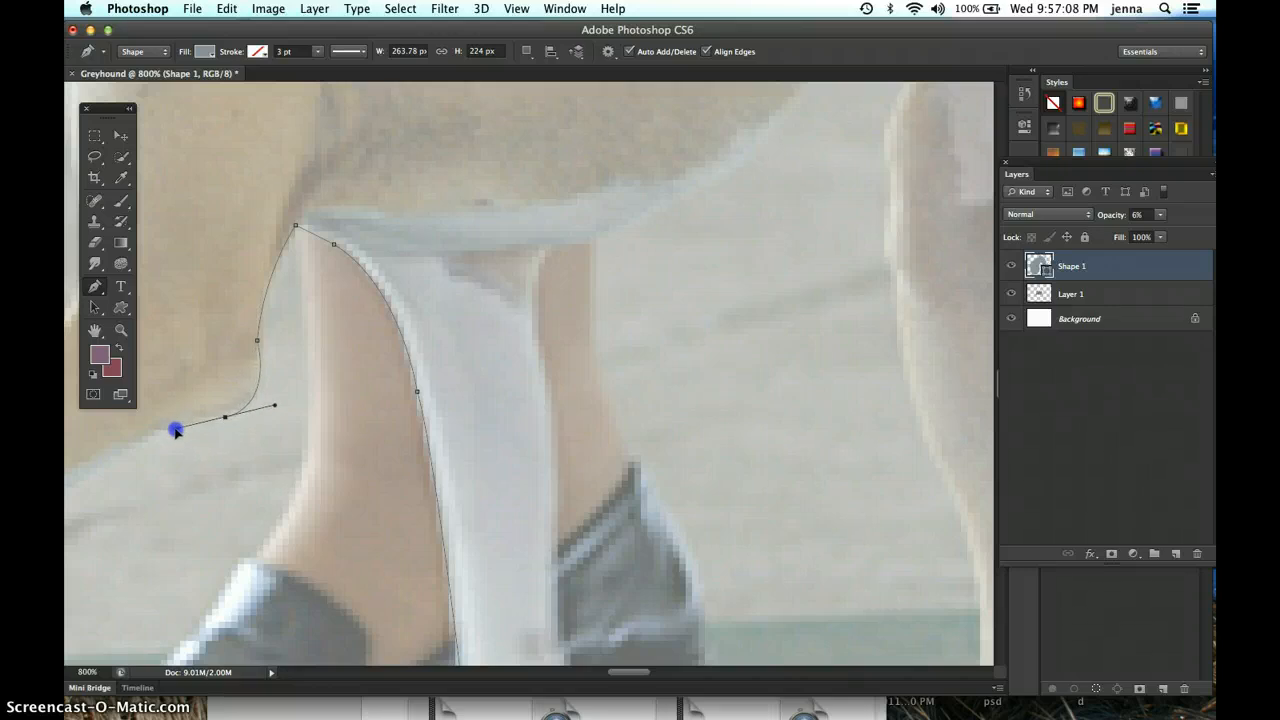
pyautogui.keyDown('alt'); pyautogui.click(225, 419); pyautogui.keyUp('alt')
# Trace the underside of the extended foreleg from the elbow down its white part and around the small pad
pyautogui.moveTo(446, 368); pyautogui.dragTo(931, 183)
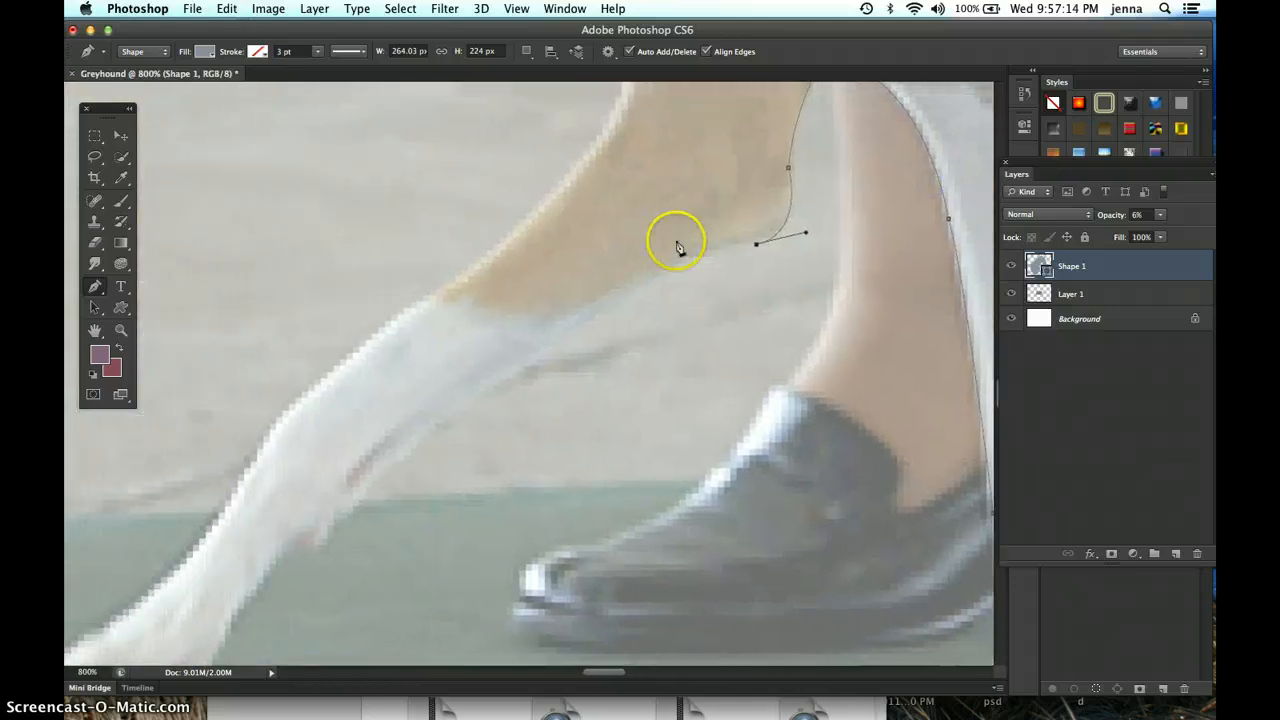
pyautogui.moveTo(634, 289); pyautogui.dragTo(583, 331)
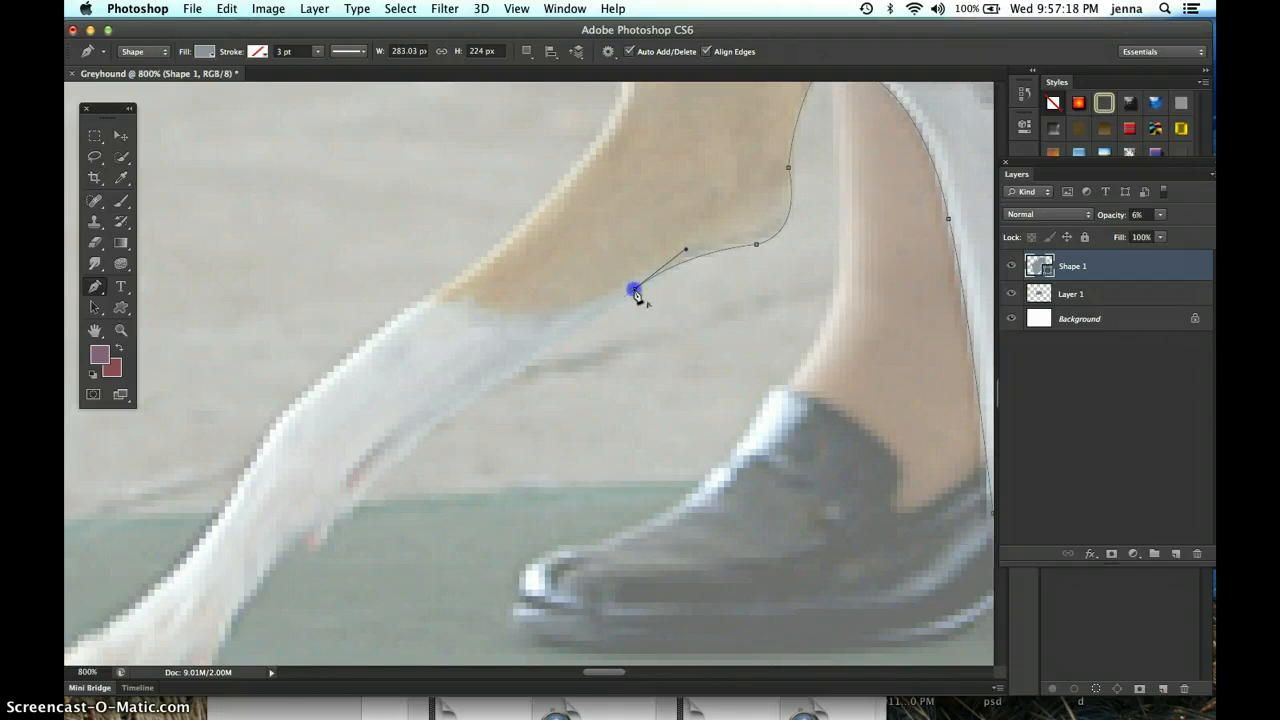
pyautogui.click(634, 290)
pyautogui.click(420, 443)
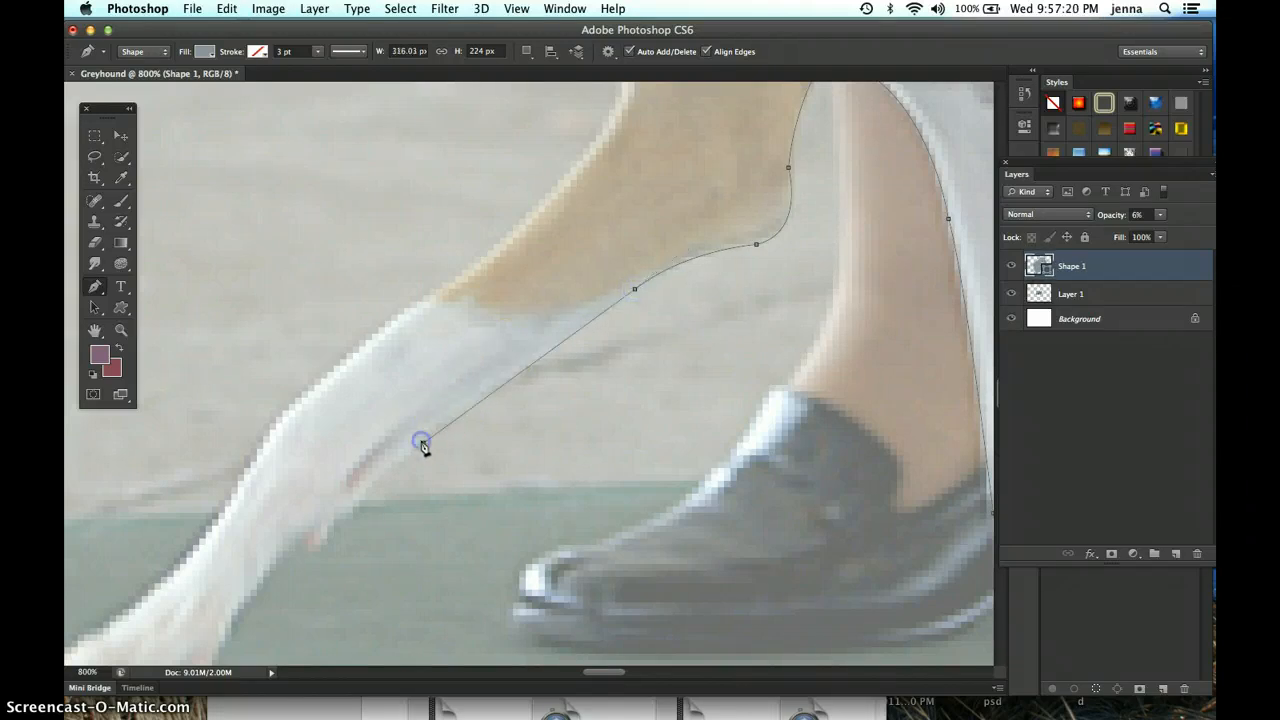
pyautogui.moveTo(329, 531); pyautogui.dragTo(291, 502)
pyautogui.click(327, 534)
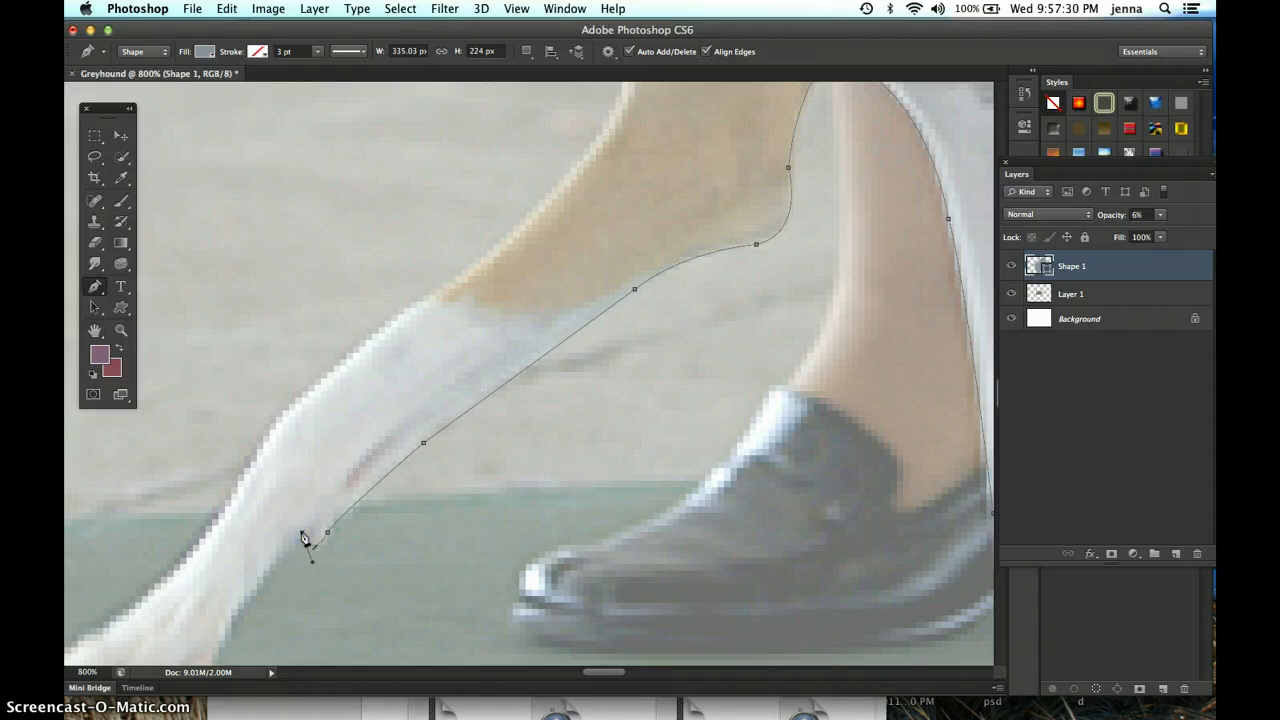
# Continue the outline from the pad down the back of the white lower leg and around the paw's rear toes
pyautogui.moveTo(337, 503); pyautogui.dragTo(717, 177)
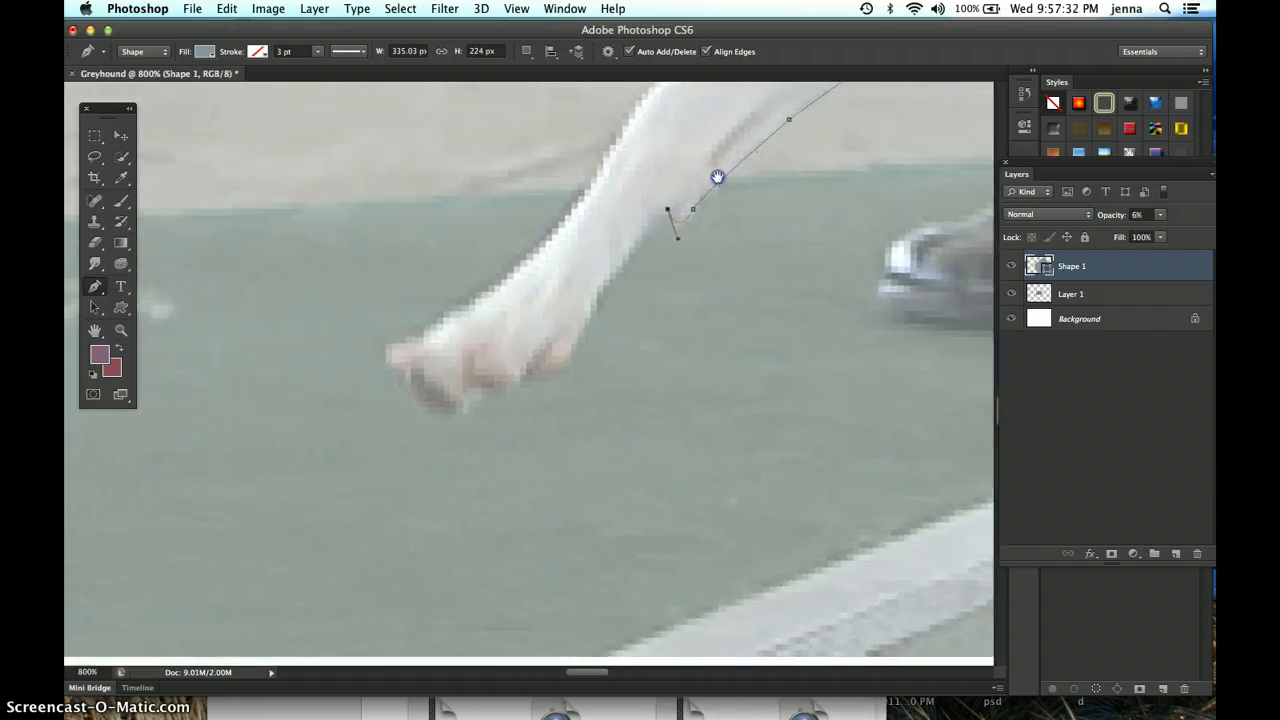
pyautogui.click(611, 287)
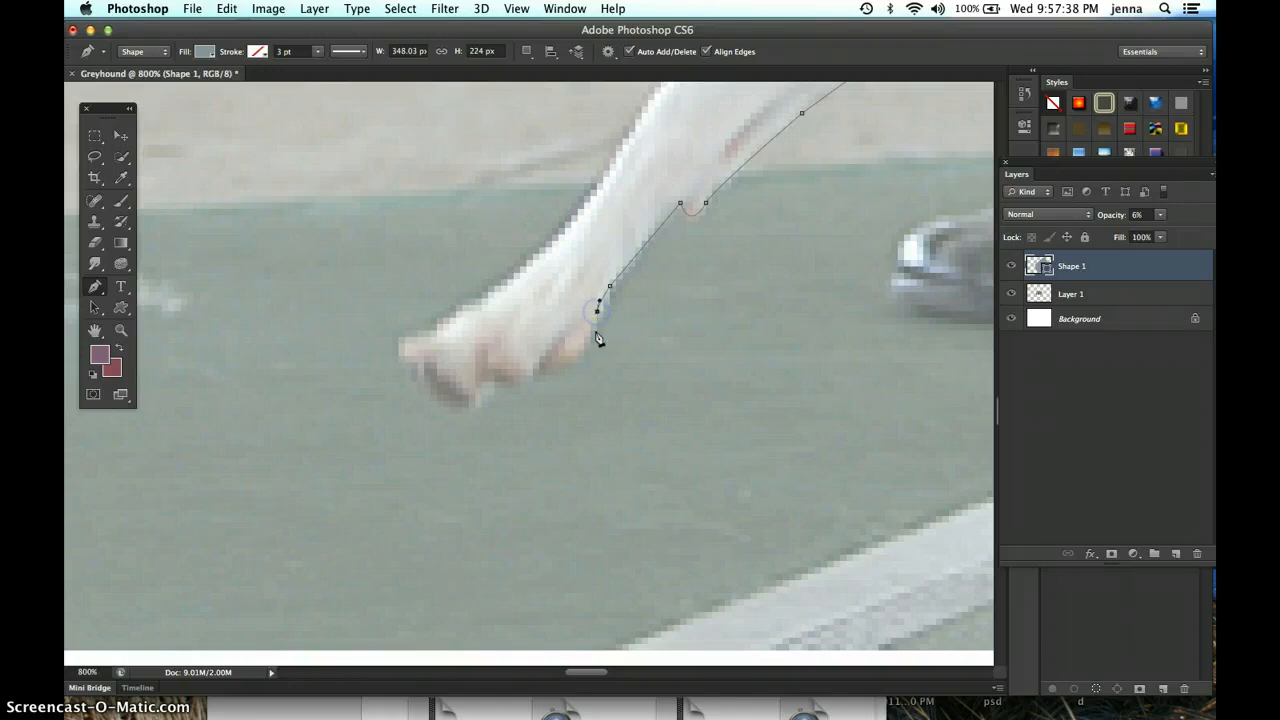
pyautogui.moveTo(545, 375); pyautogui.dragTo(500, 383)
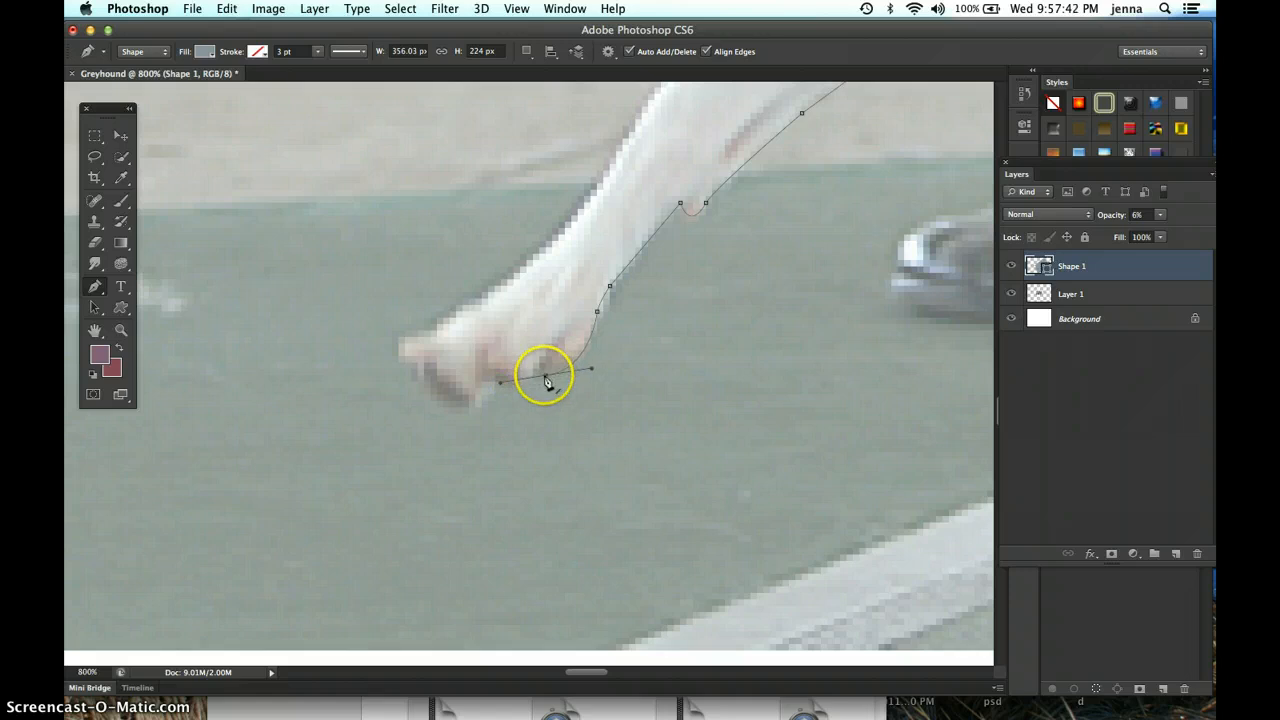
pyautogui.keyDown('alt'); pyautogui.click(545, 375); pyautogui.keyUp('alt')
pyautogui.click(533, 376)
pyautogui.moveTo(501, 382); pyautogui.dragTo(478, 375)
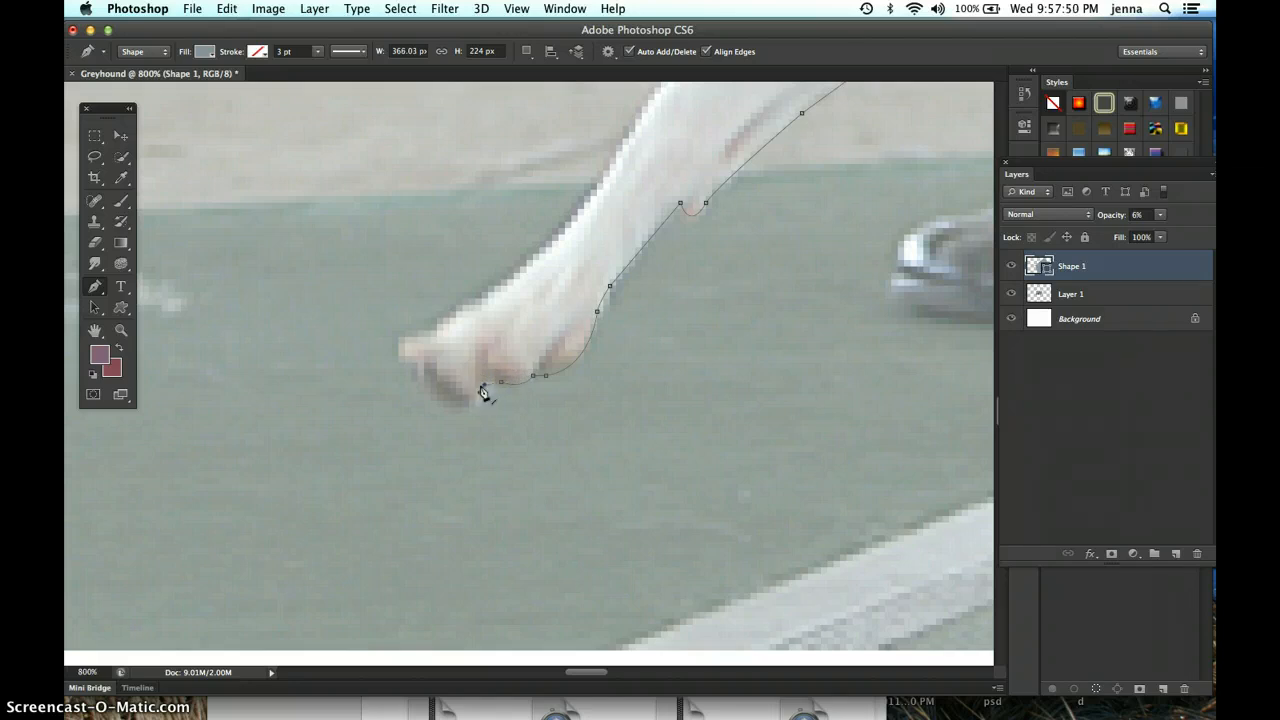
# Curve the outline around the rounded front toe and extend it out to the tip of the claw
pyautogui.moveTo(416, 390); pyautogui.dragTo(399, 383)
pyautogui.keyDown('alt'); pyautogui.click(438, 403); pyautogui.keyUp('alt')
pyautogui.click(415, 362)
pyautogui.click(417, 350)
pyautogui.click(398, 367)
pyautogui.click(383, 369)
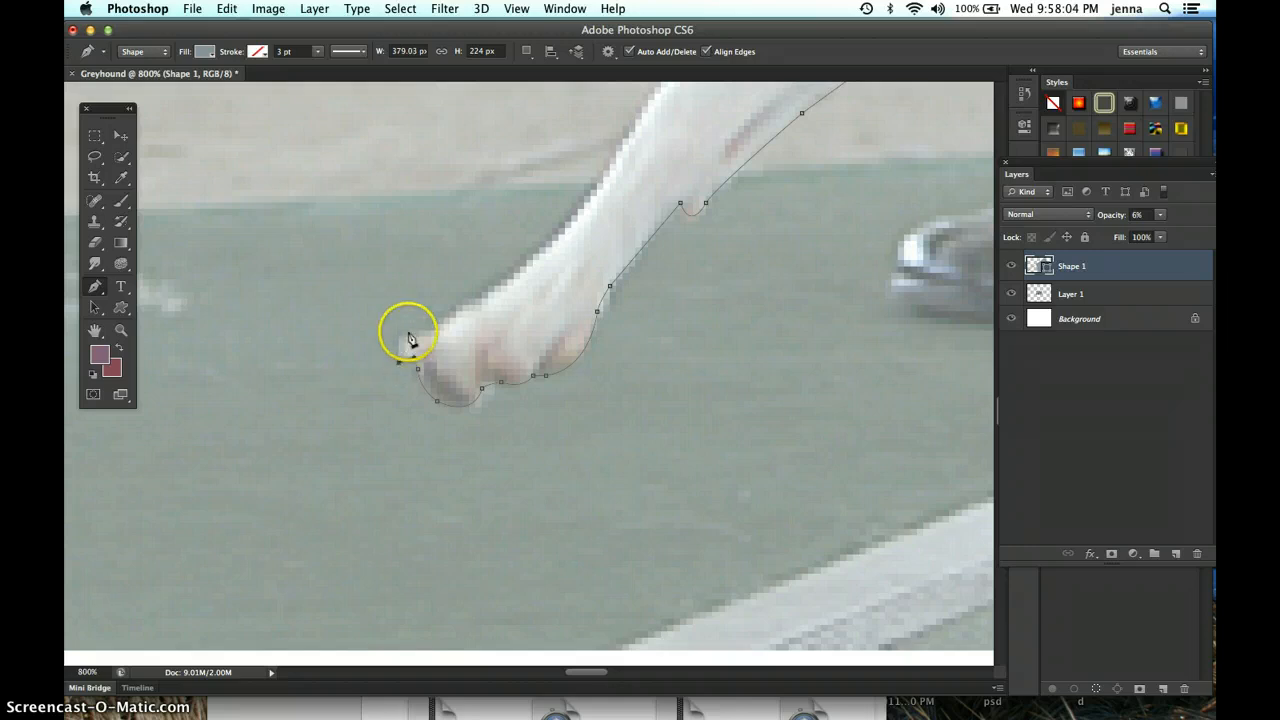
# Round the claw tip and trace along the top of the paw up to the front edge of the white lower leg
pyautogui.moveTo(410, 337); pyautogui.dragTo(429, 327)
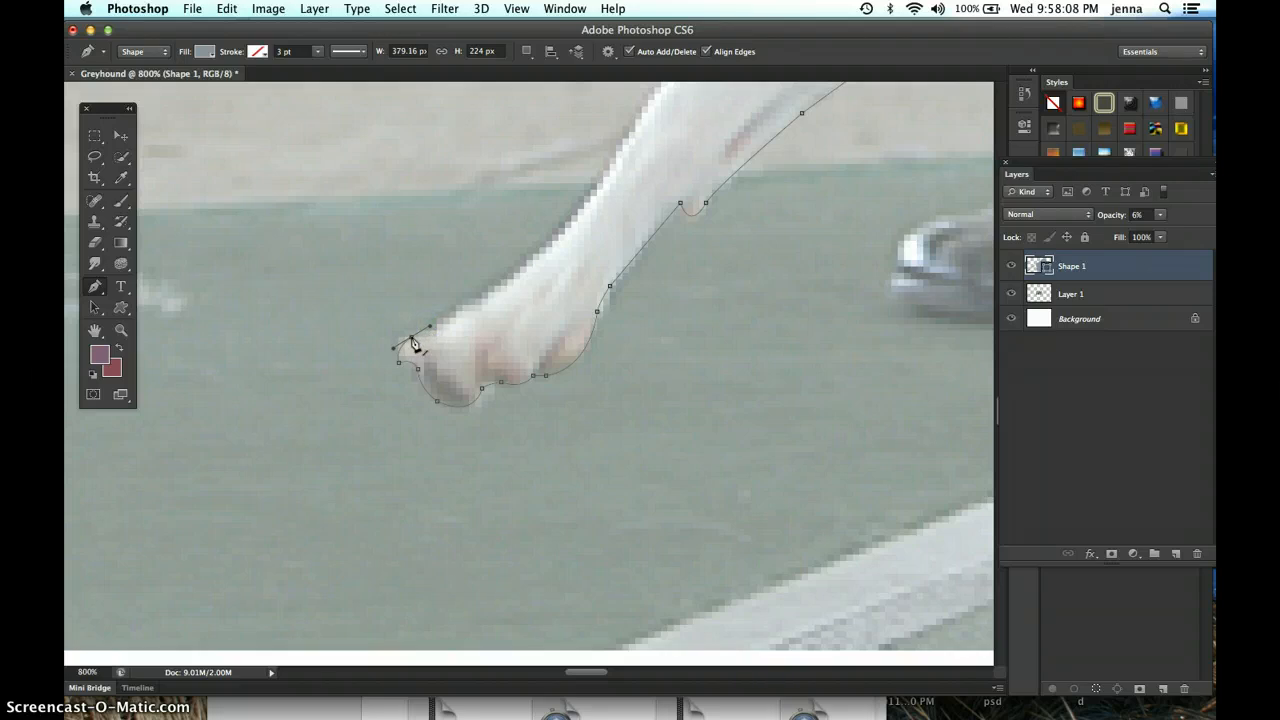
pyautogui.click(411, 339)
pyautogui.click(490, 296)
pyautogui.moveTo(492, 298); pyautogui.dragTo(499, 284)
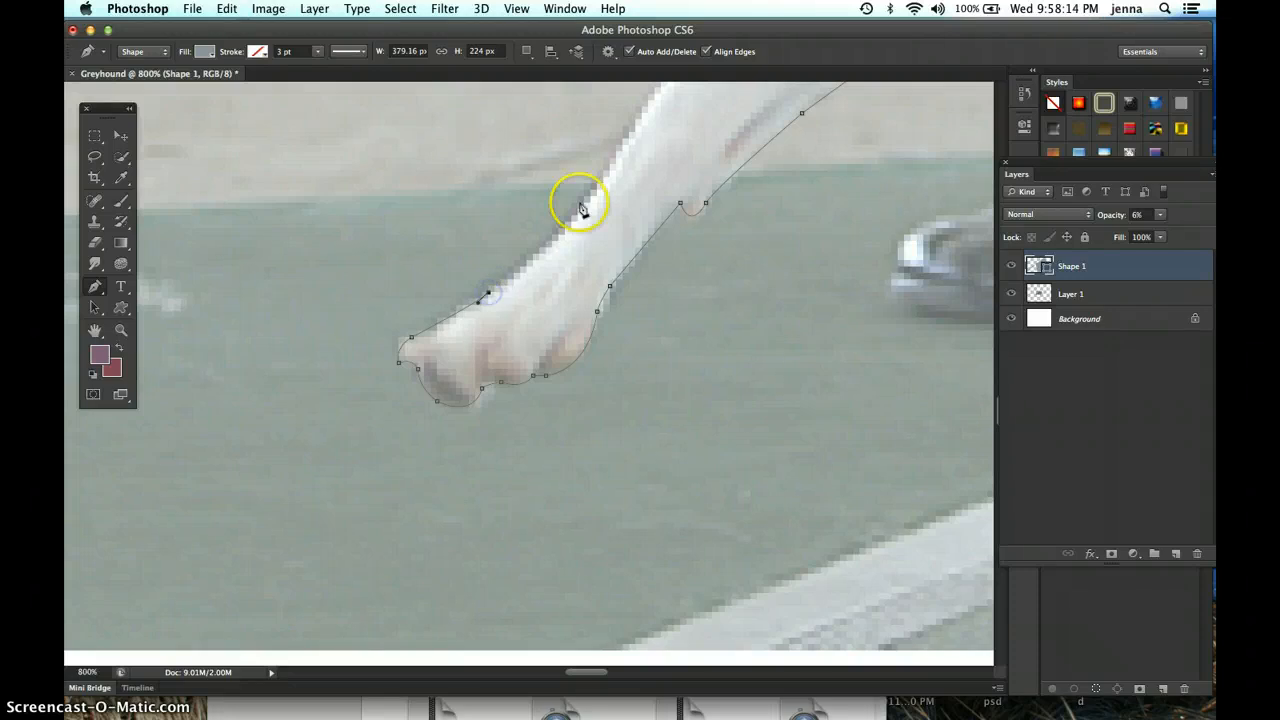
pyautogui.click(610, 166)
# Curve the outline around the bend in the white lower leg and up to the start of the tan fur, trimming the outgoing handles
pyautogui.moveTo(613, 158); pyautogui.dragTo(289, 469)
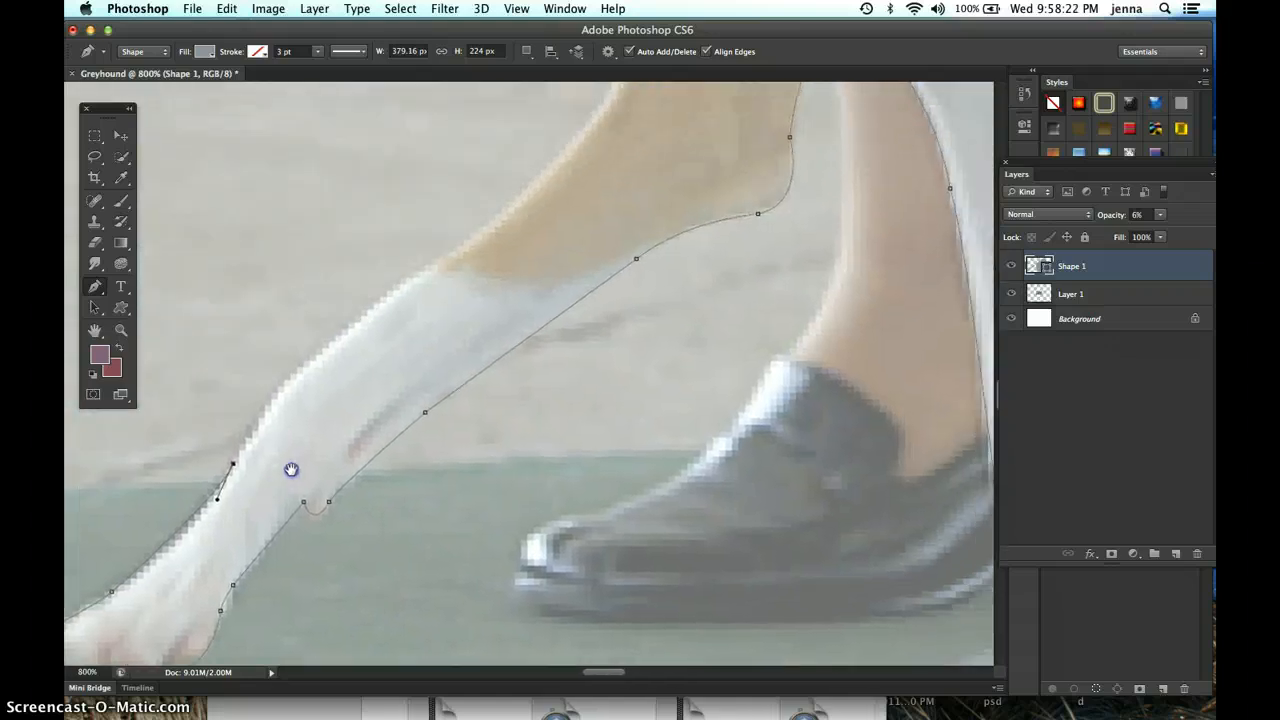
pyautogui.moveTo(342, 336); pyautogui.dragTo(389, 312)
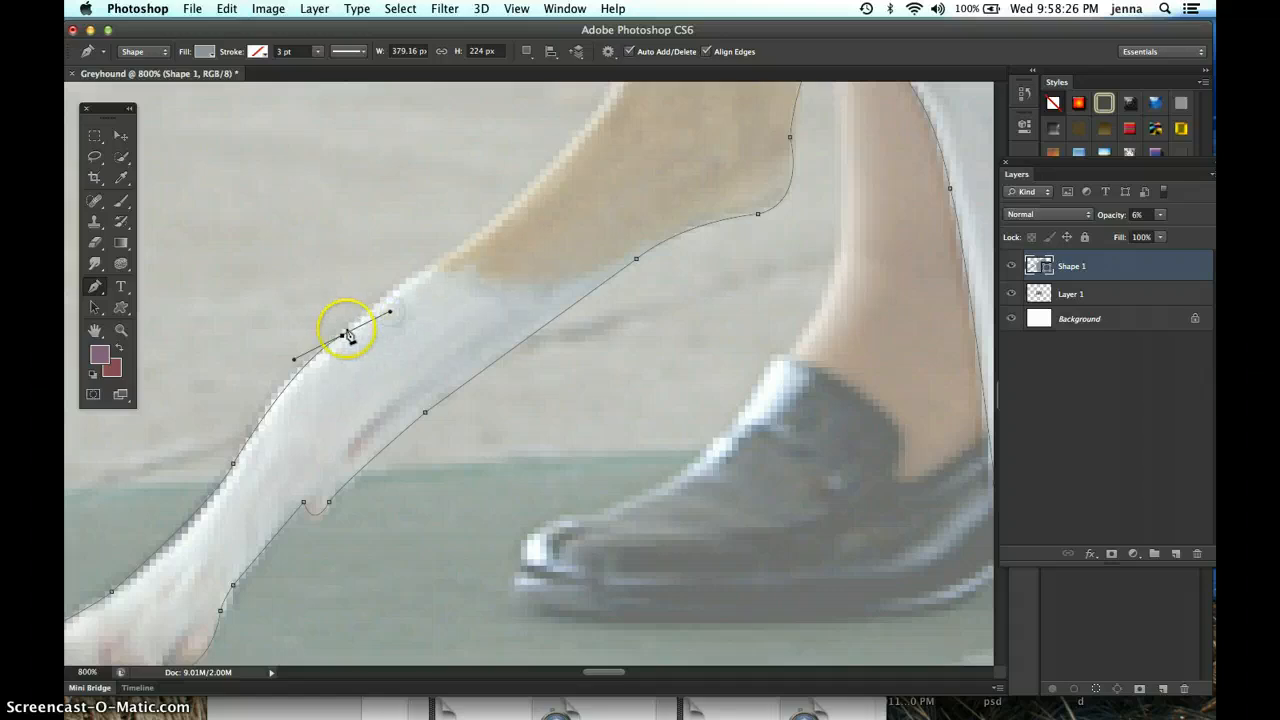
pyautogui.keyDown('alt'); pyautogui.click(342, 336); pyautogui.keyUp('alt')
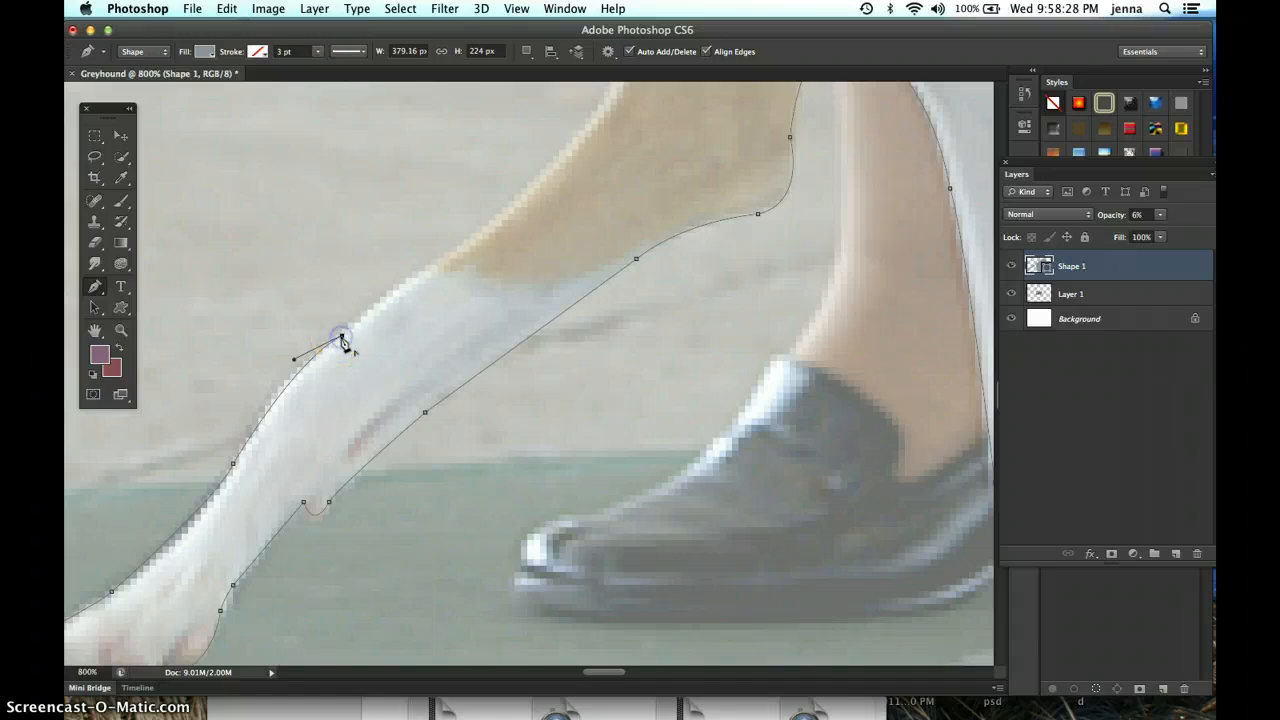
pyautogui.click(473, 242)
pyautogui.moveTo(473, 242); pyautogui.dragTo(515, 219)
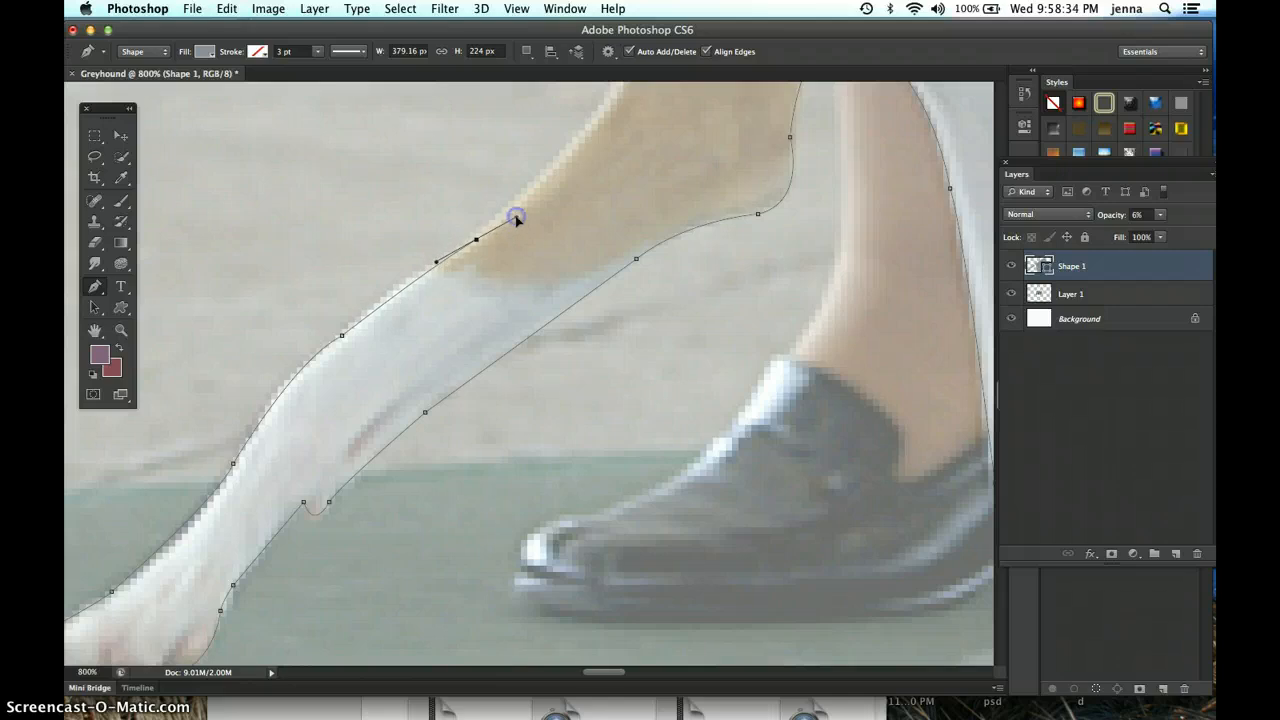
pyautogui.keyDown('alt'); pyautogui.click(477, 240); pyautogui.keyUp('alt')
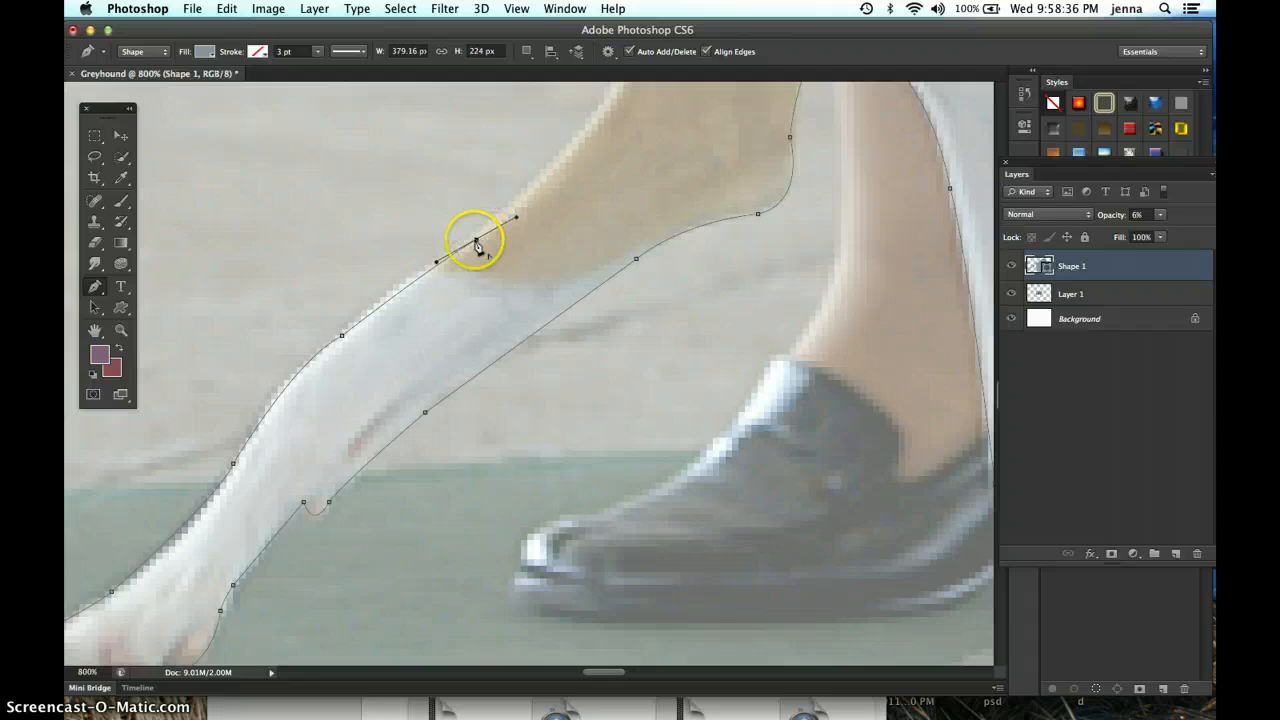
# Trace the front edge of the tan foreleg and curve around the inward bend above it, trimming the outgoing handles
pyautogui.click(584, 220)
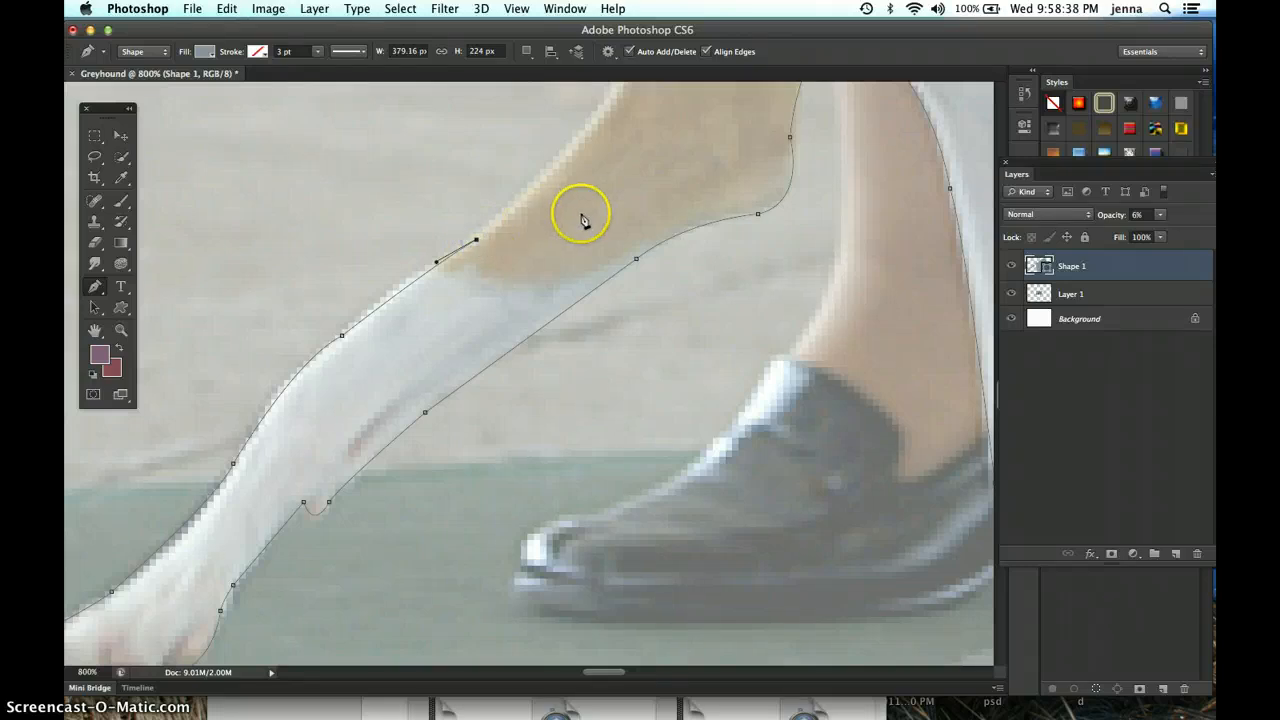
pyautogui.moveTo(529, 260); pyautogui.dragTo(368, 464)
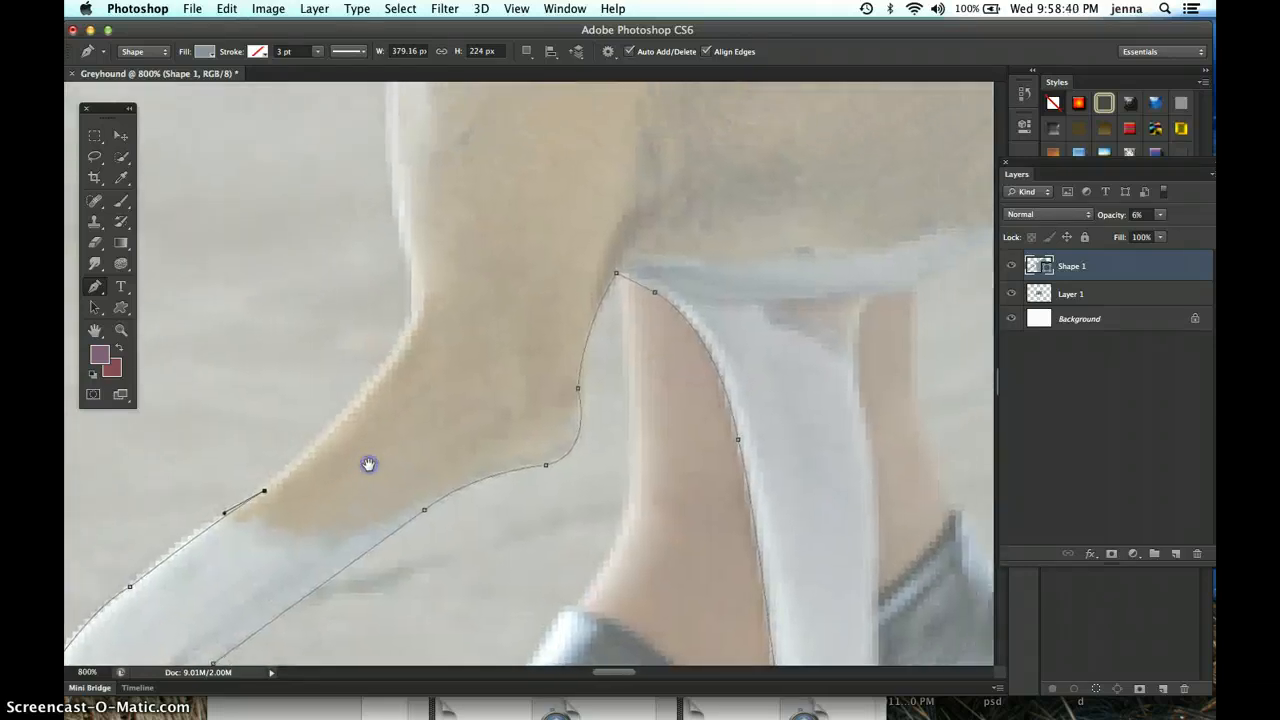
pyautogui.click(388, 371)
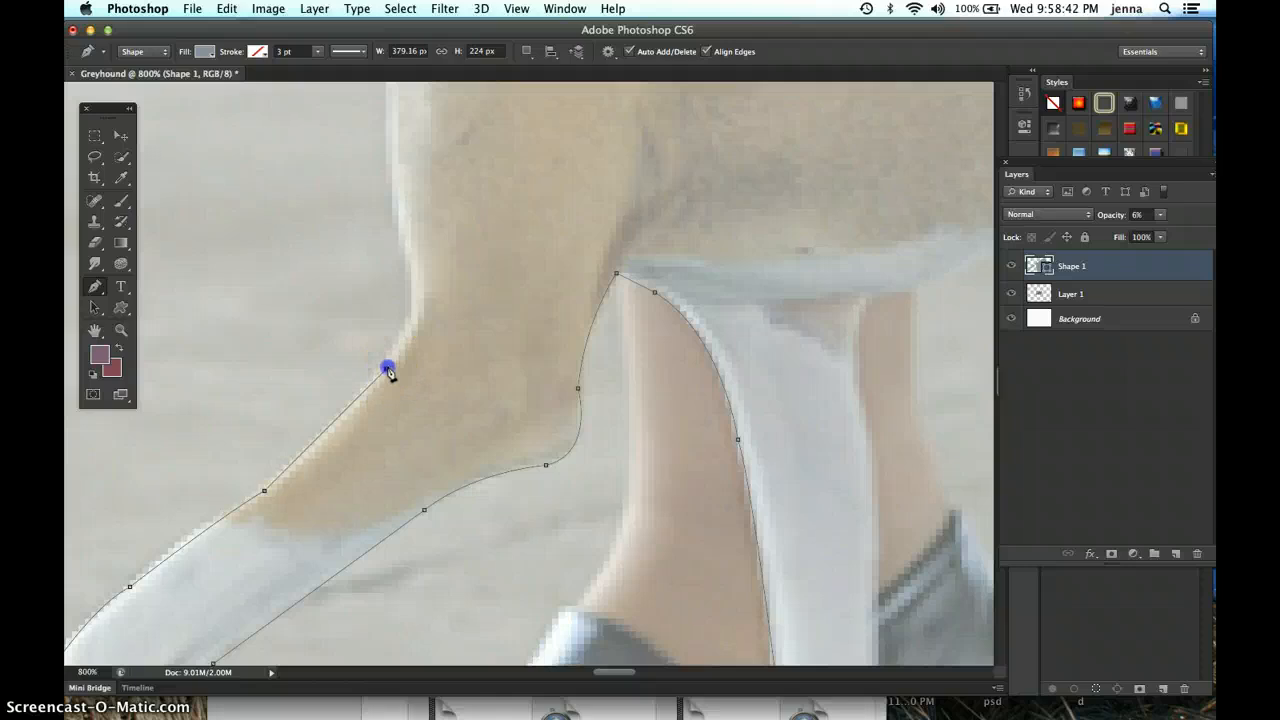
pyautogui.moveTo(388, 371); pyautogui.dragTo(409, 326)
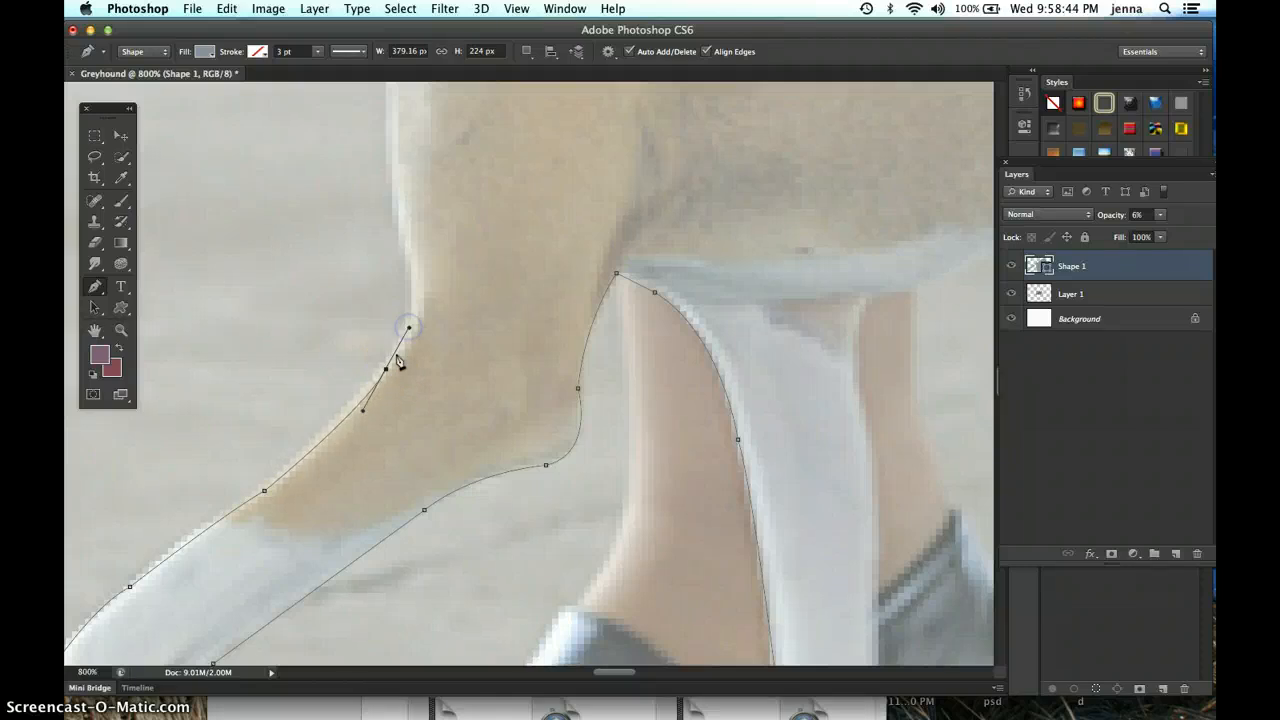
pyautogui.click(387, 371)
pyautogui.moveTo(405, 255); pyautogui.dragTo(383, 199)
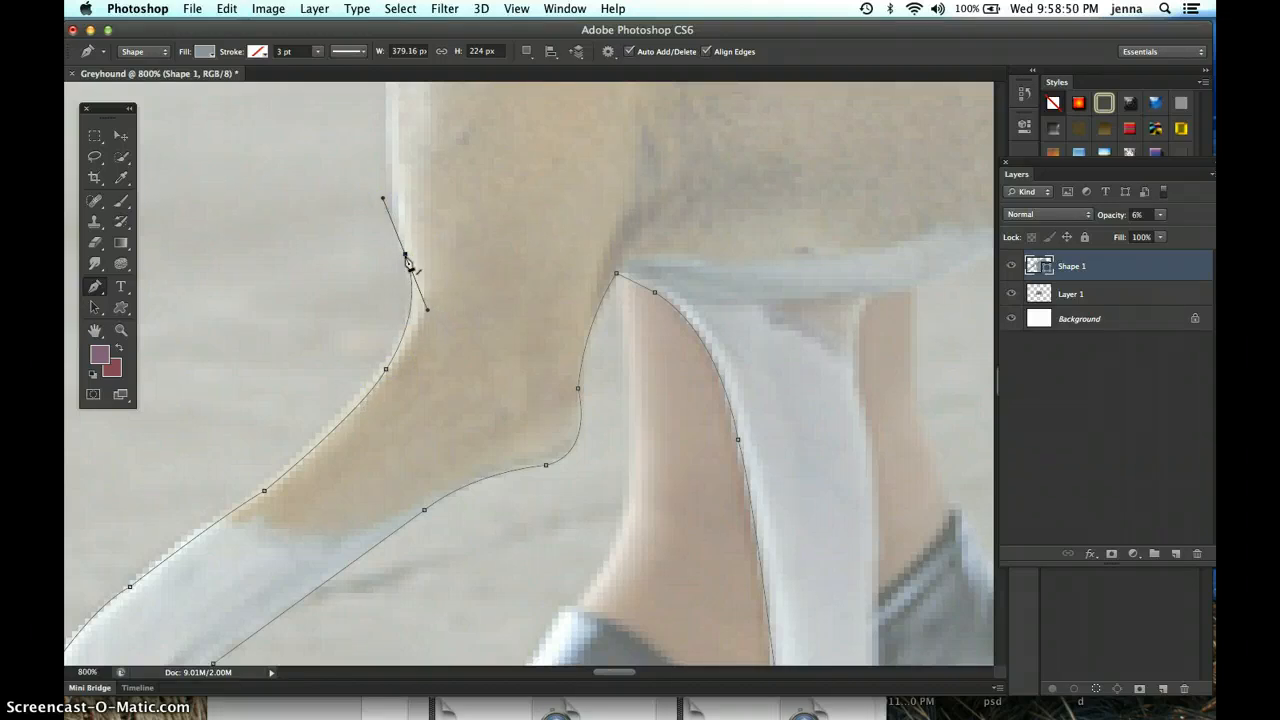
pyautogui.keyDown('alt'); pyautogui.click(405, 255); pyautogui.keyUp('alt')
# Extend the outline up the front of the shoulder and curve it onto the edge of the white chest, trimming the outgoing handles
pyautogui.moveTo(494, 210); pyautogui.dragTo(411, 457)
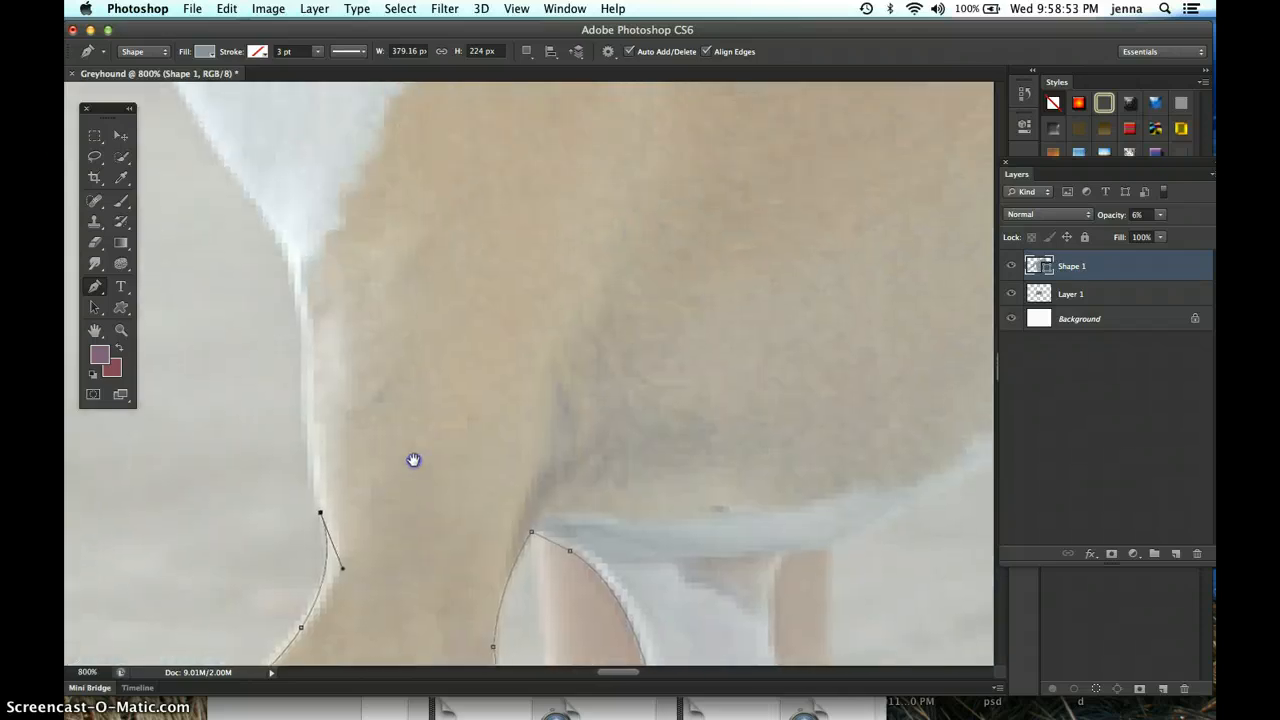
pyautogui.click(300, 304)
pyautogui.moveTo(300, 304); pyautogui.dragTo(306, 214)
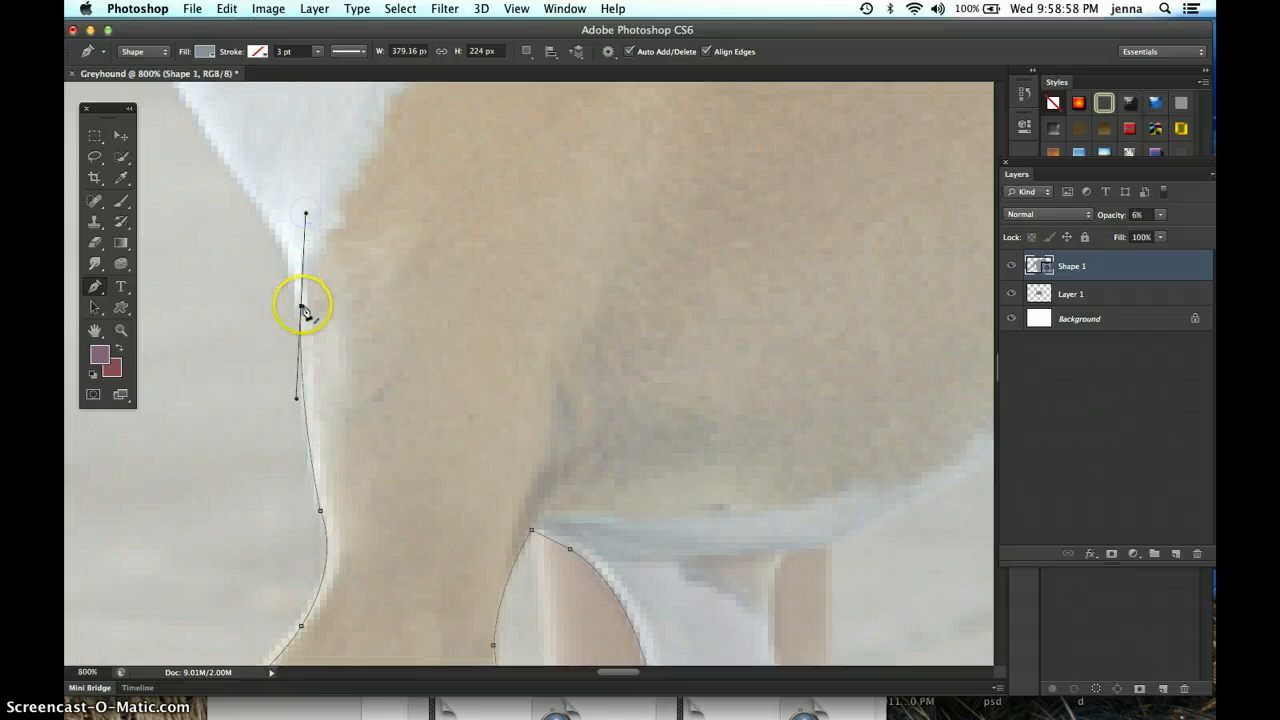
pyautogui.click(300, 307)
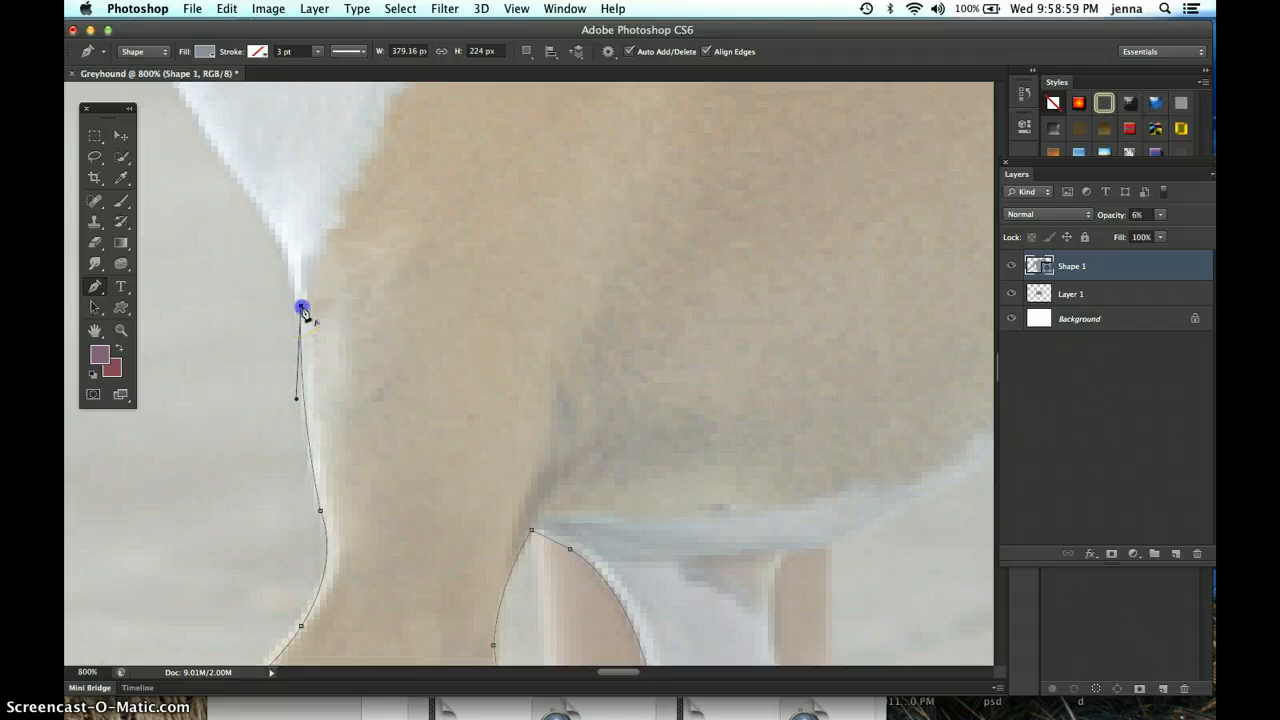
pyautogui.click(250, 200)
pyautogui.moveTo(250, 200); pyautogui.dragTo(199, 158)
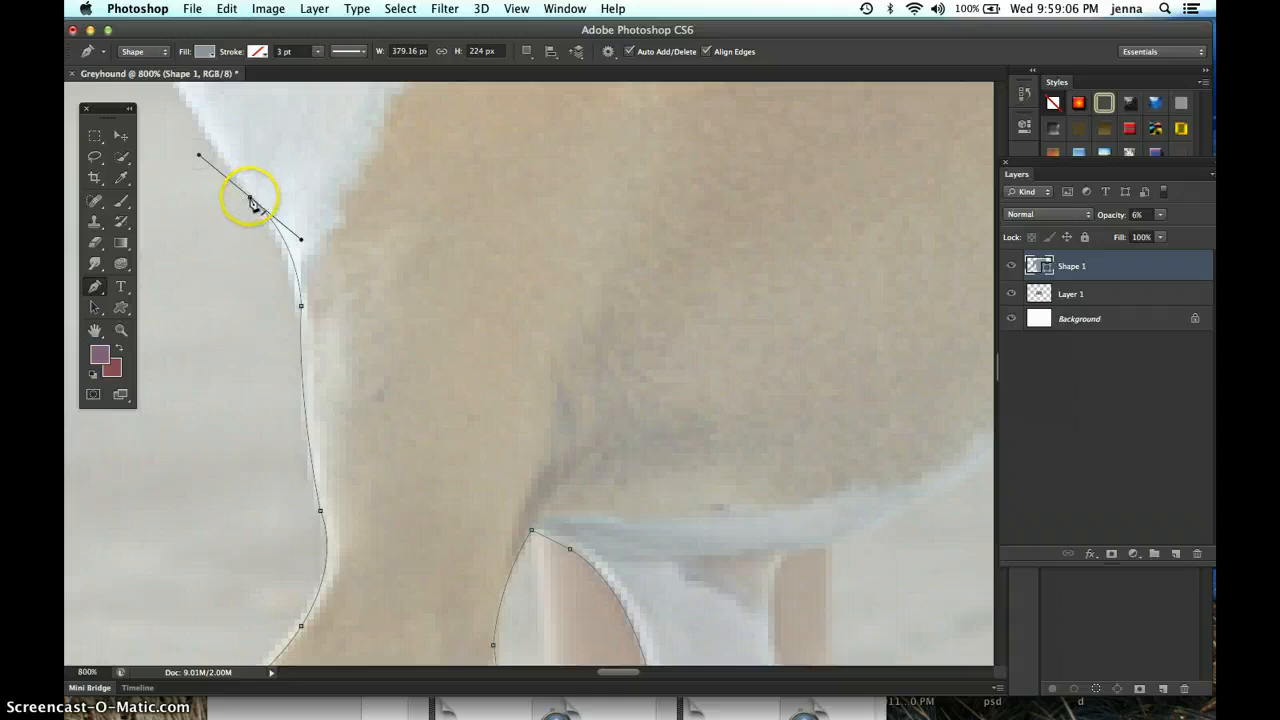
pyautogui.click(250, 198)
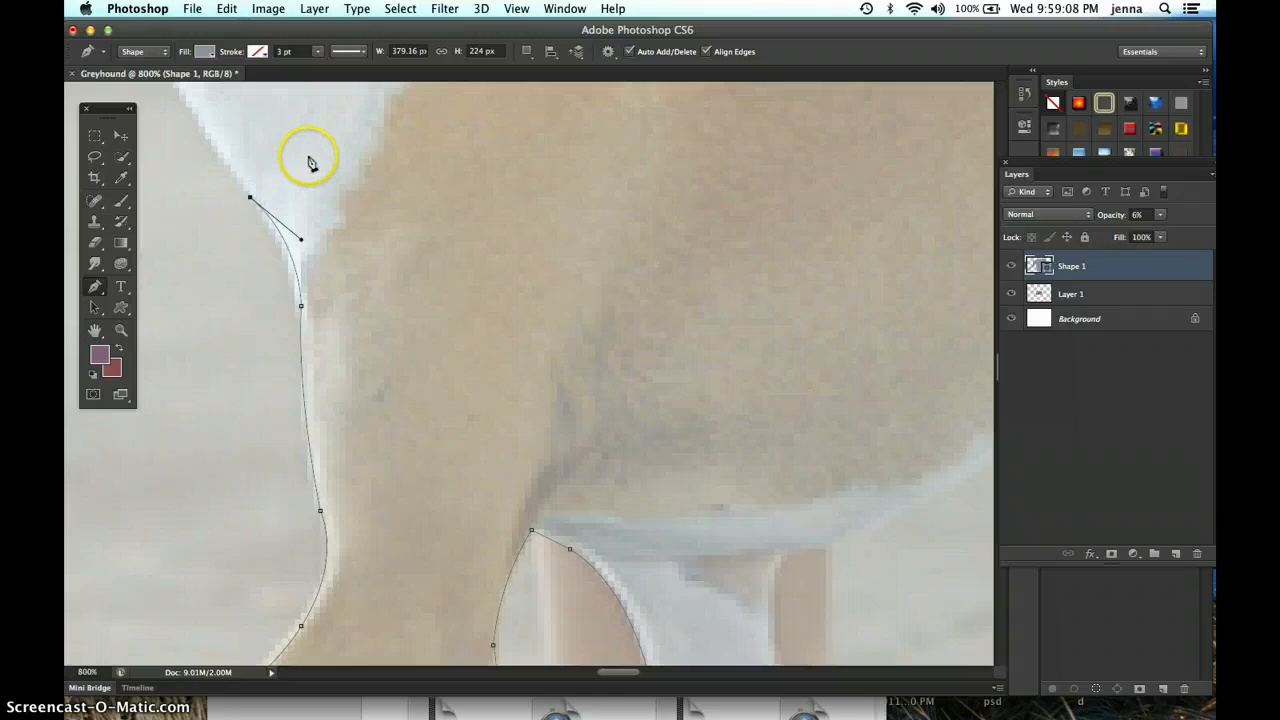
pyautogui.moveTo(345, 250); pyautogui.dragTo(781, 469)
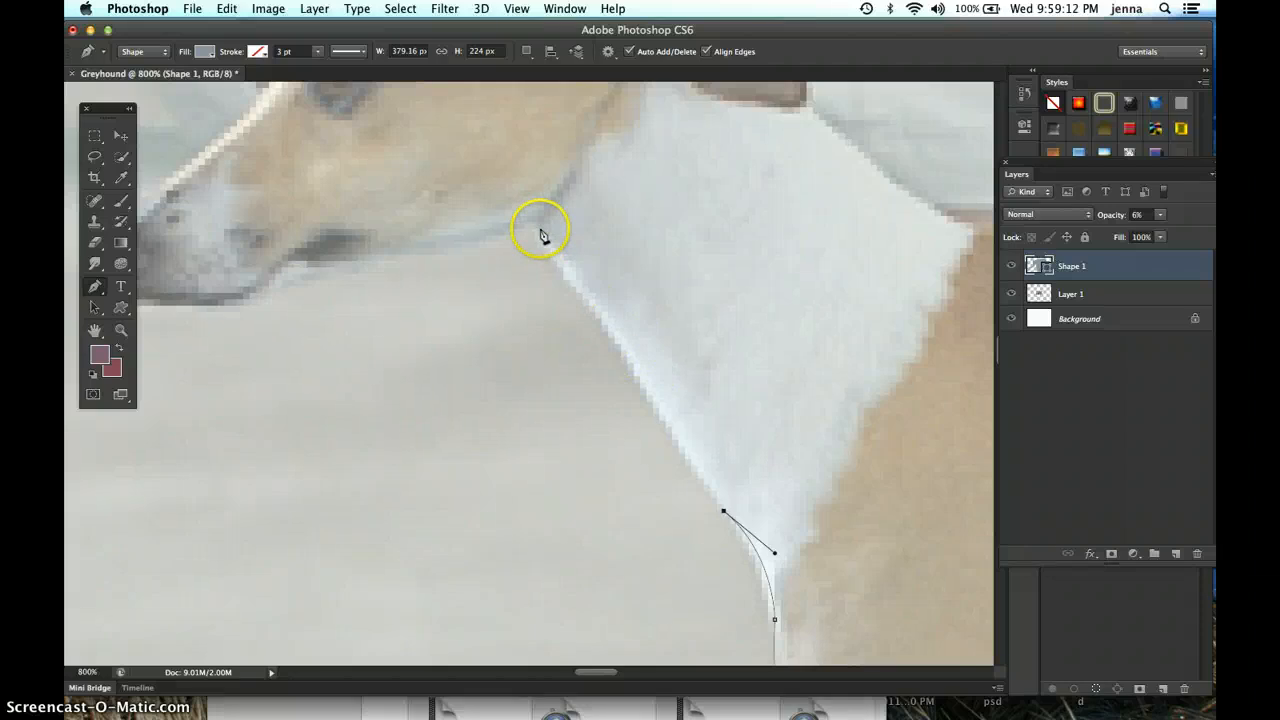
# Extend the outline up the front edge of the white chest to midway along the throat, trimming the outgoing handle
pyautogui.moveTo(627, 364); pyautogui.dragTo(595, 305)
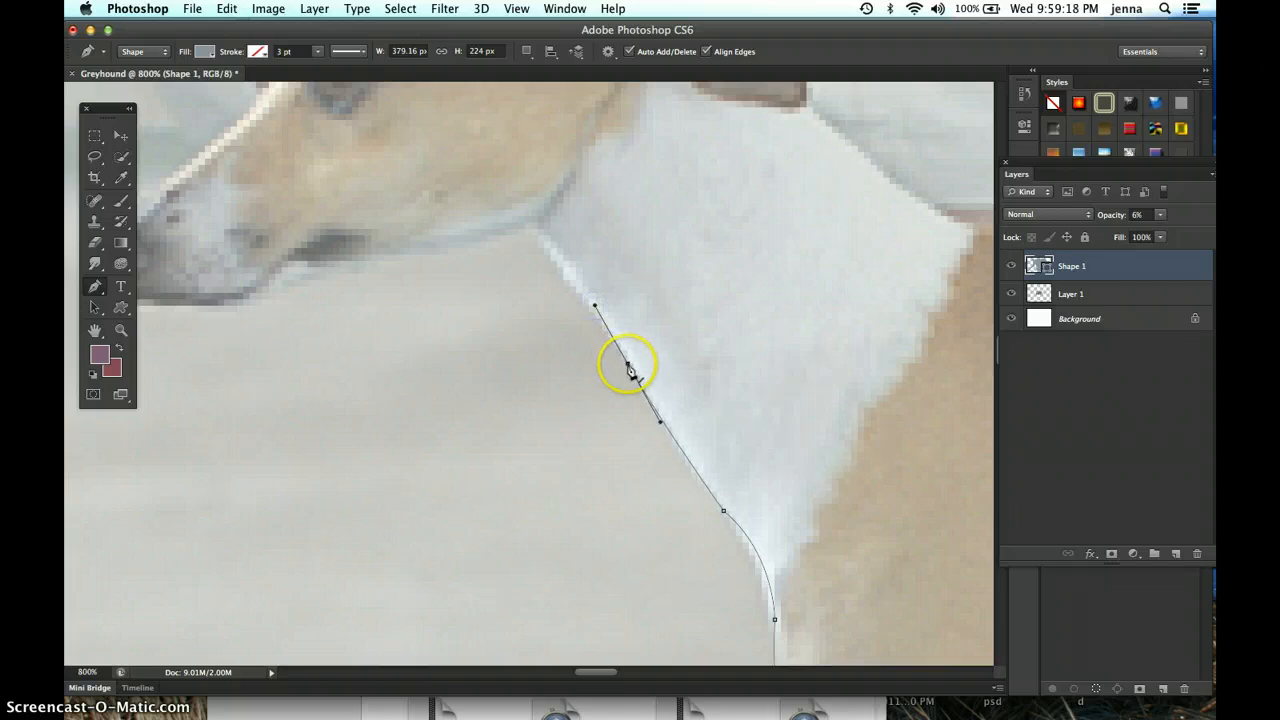
pyautogui.keyDown('alt'); pyautogui.click(627, 364); pyautogui.keyUp('alt')
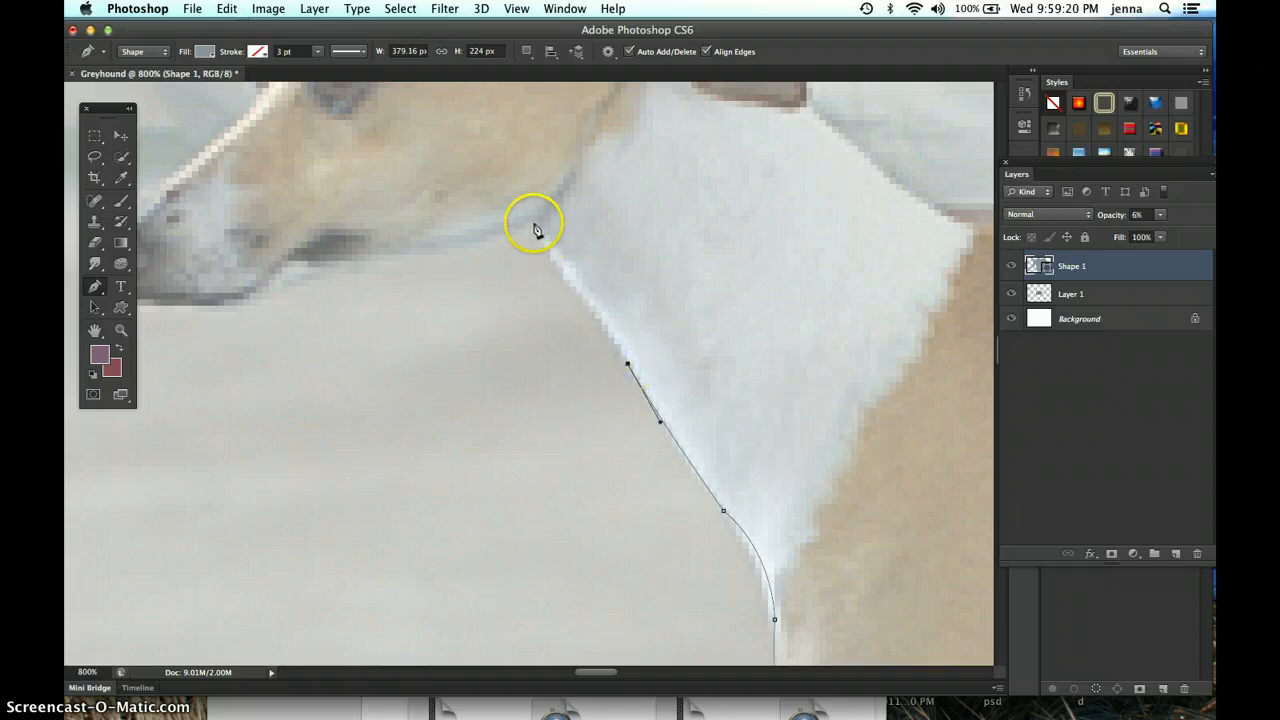
pyautogui.moveTo(531, 222); pyautogui.dragTo(508, 196)
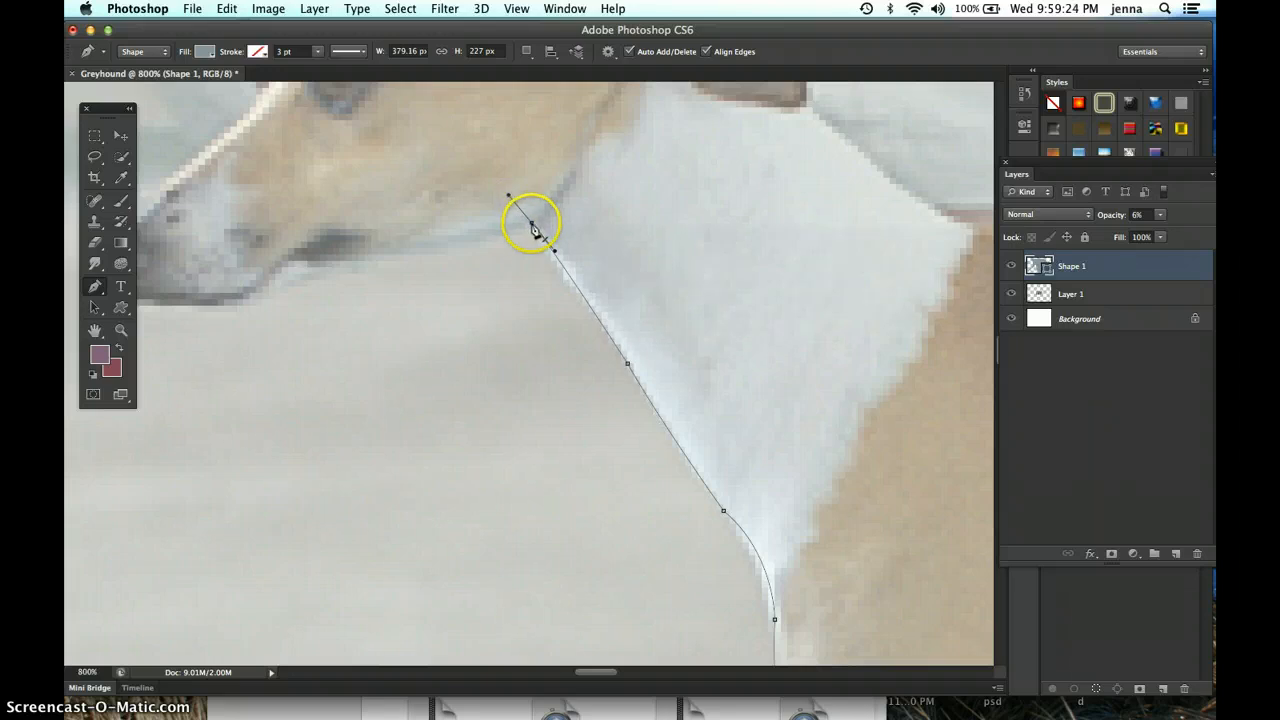
pyautogui.keyDown('alt'); pyautogui.click(531, 223); pyautogui.keyUp('alt')
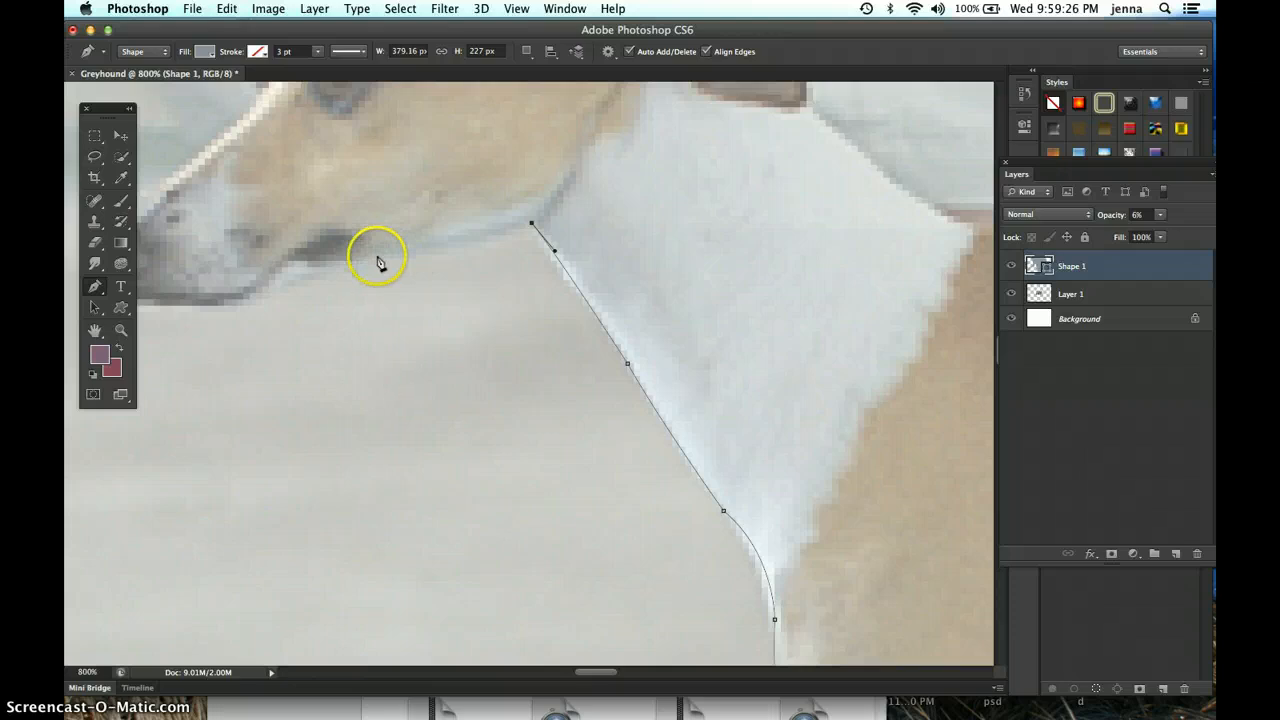
pyautogui.moveTo(365, 256); pyautogui.dragTo(305, 251)
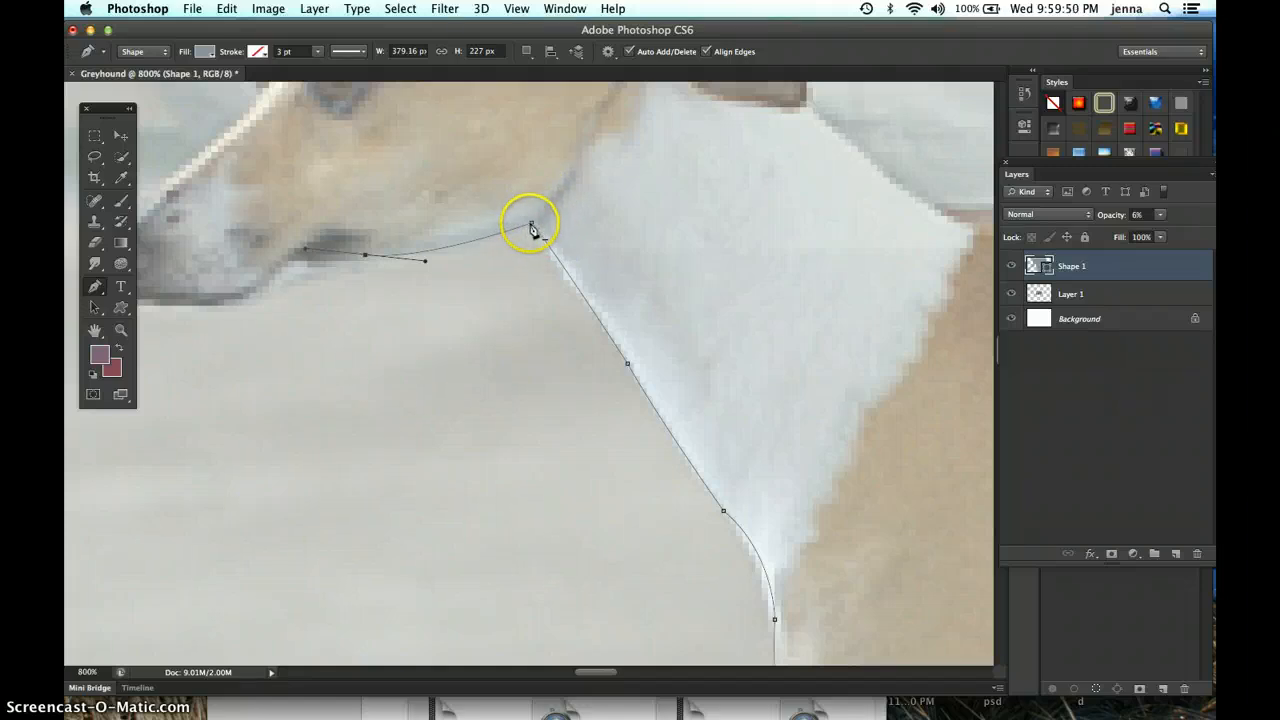
pyautogui.click(220, 12)
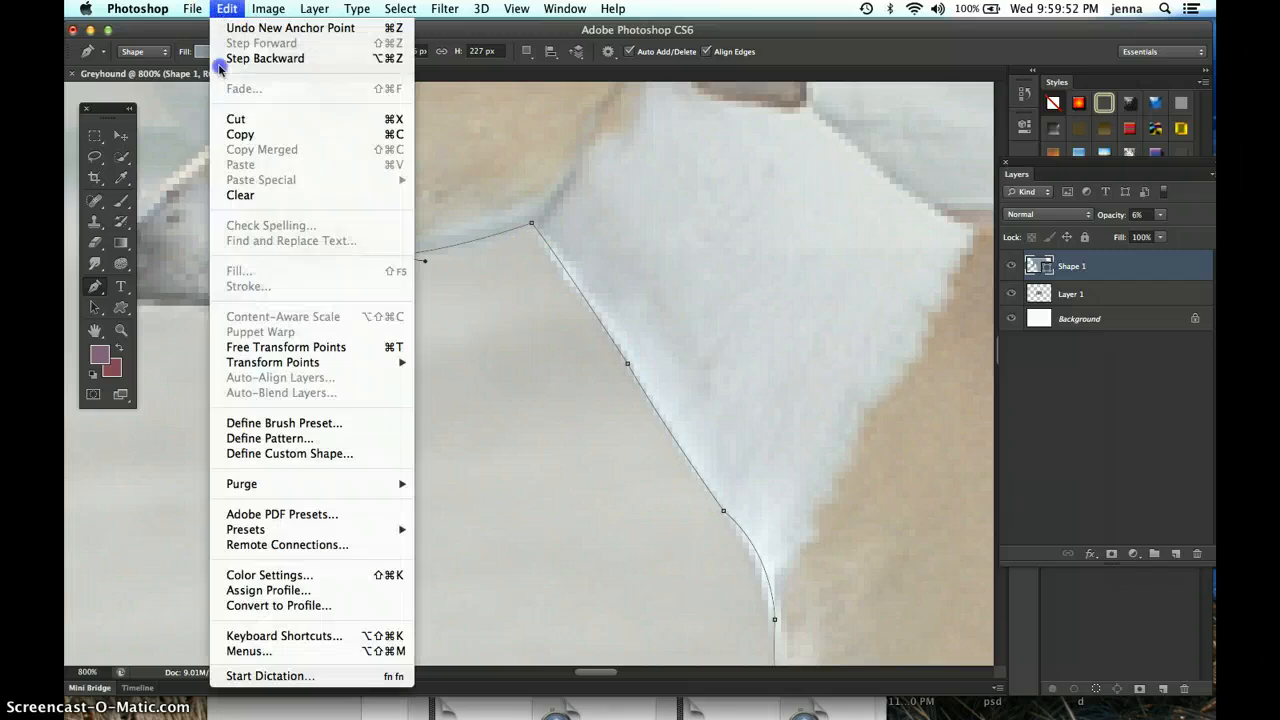
pyautogui.click(219, 58)
pyautogui.click(222, 10)
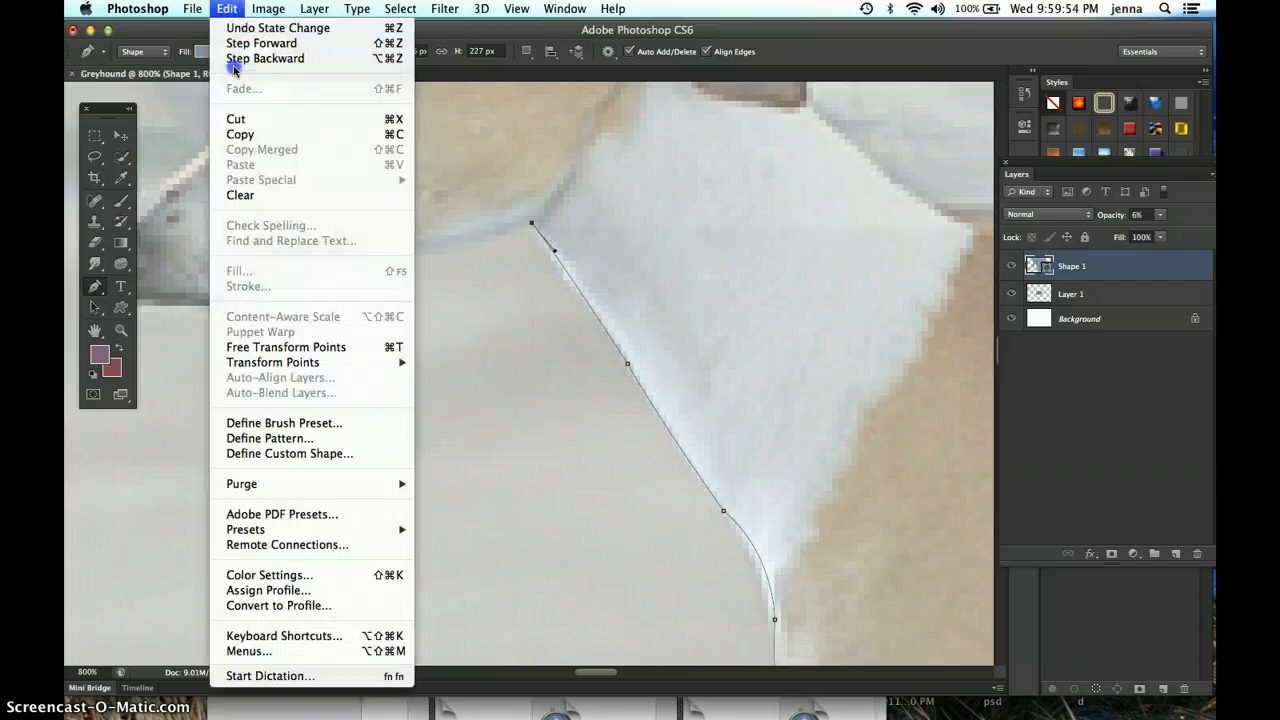
pyautogui.click(233, 61)
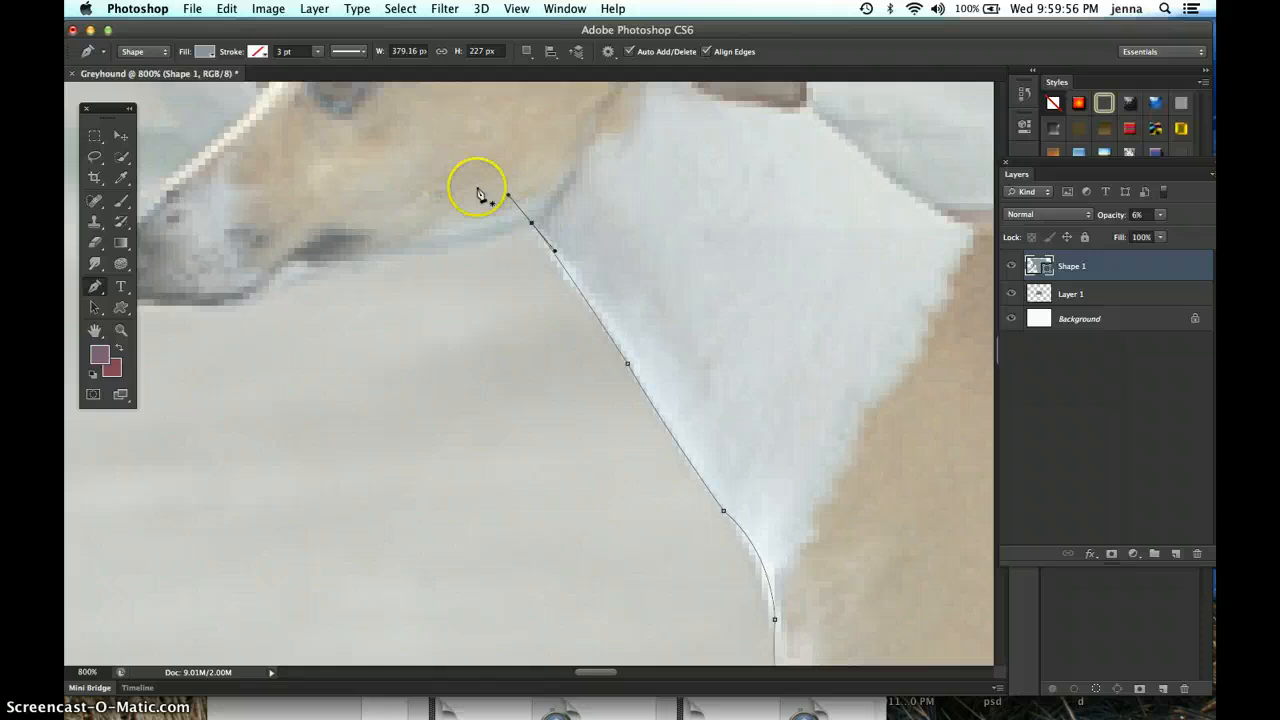
pyautogui.click(227, 9)
pyautogui.click(233, 61)
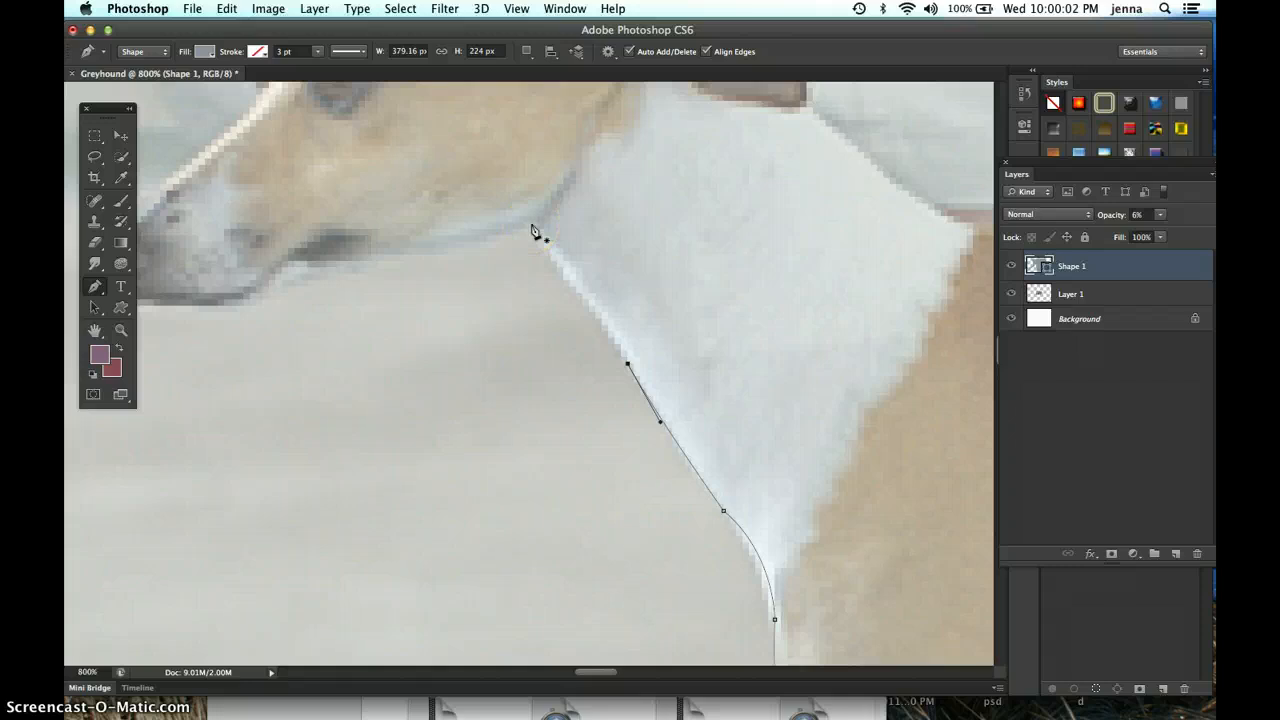
pyautogui.click(542, 238)
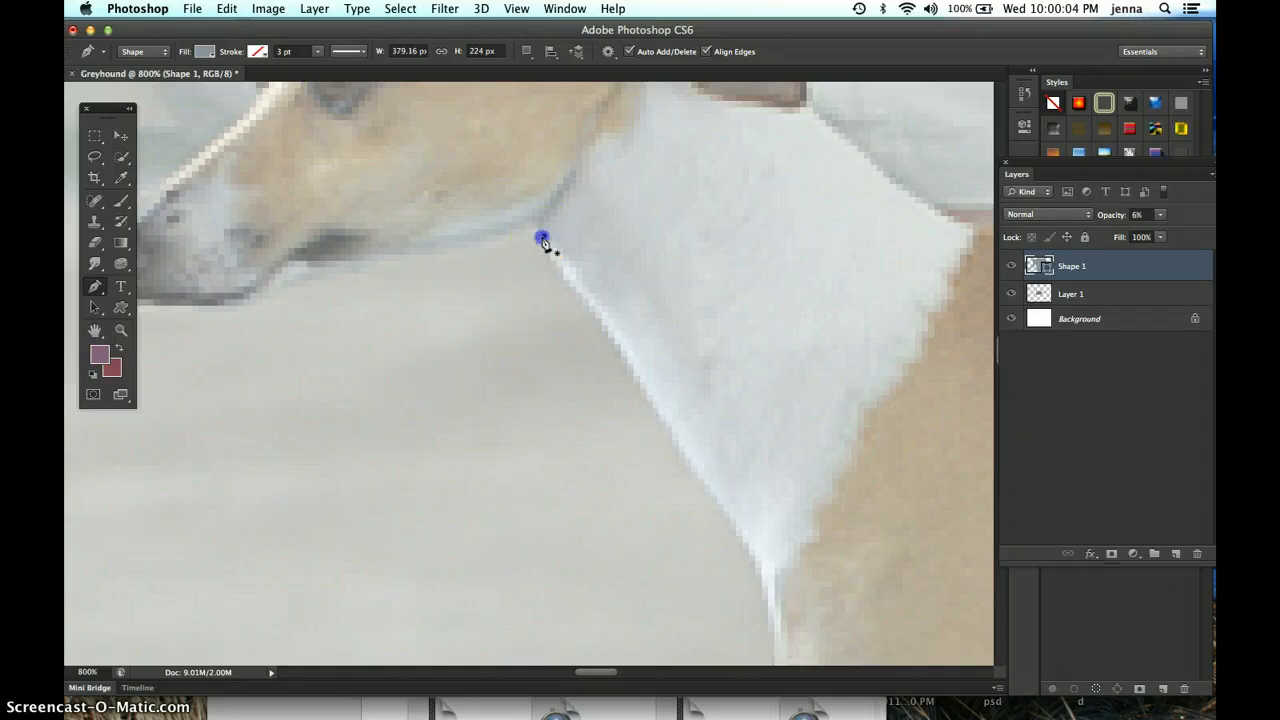
pyautogui.press('super+z')
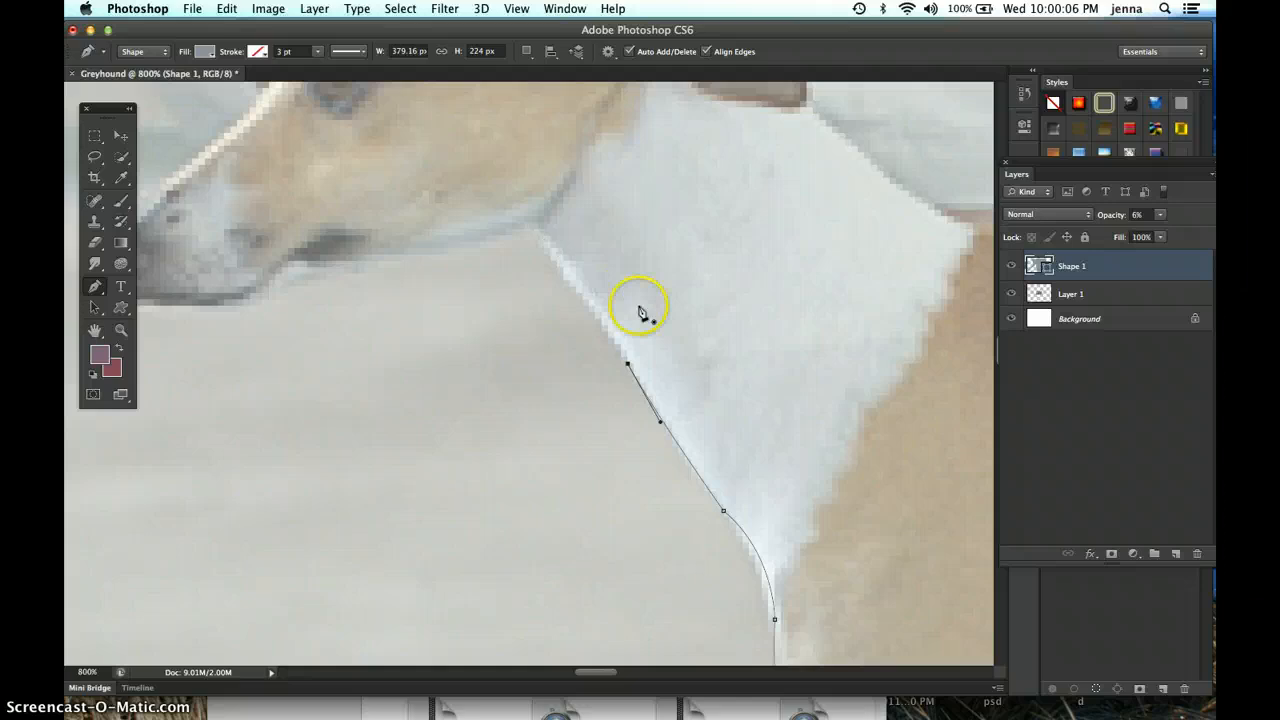
# Continue the outline up the throat and round the corner where it meets the jaw using closely spaced anchor points
pyautogui.click(627, 362)
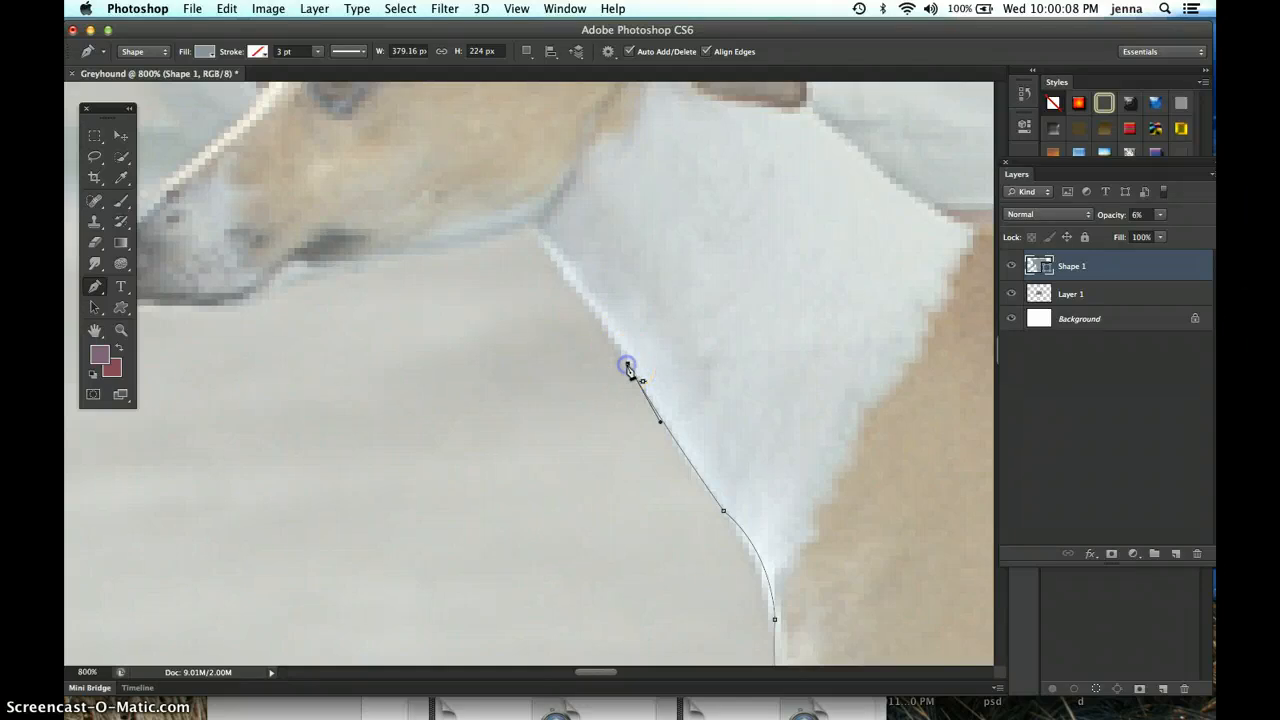
pyautogui.click(552, 257)
pyautogui.click(543, 242)
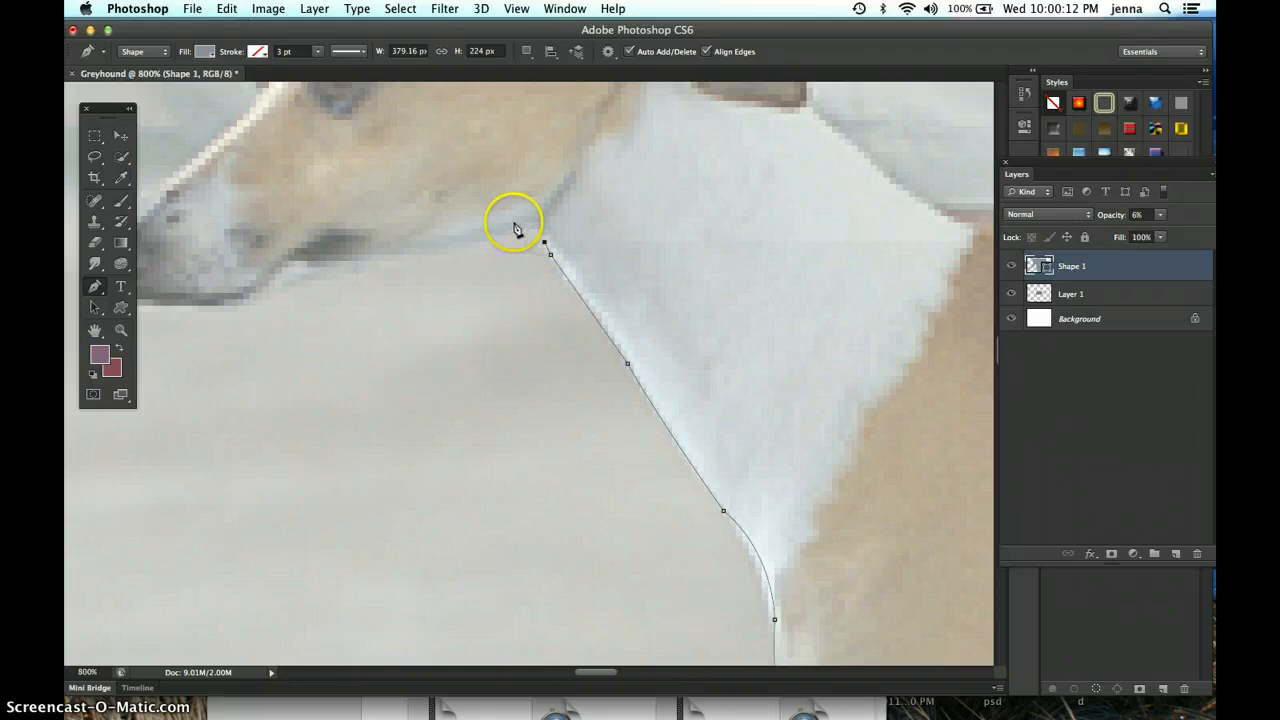
pyautogui.click(514, 233)
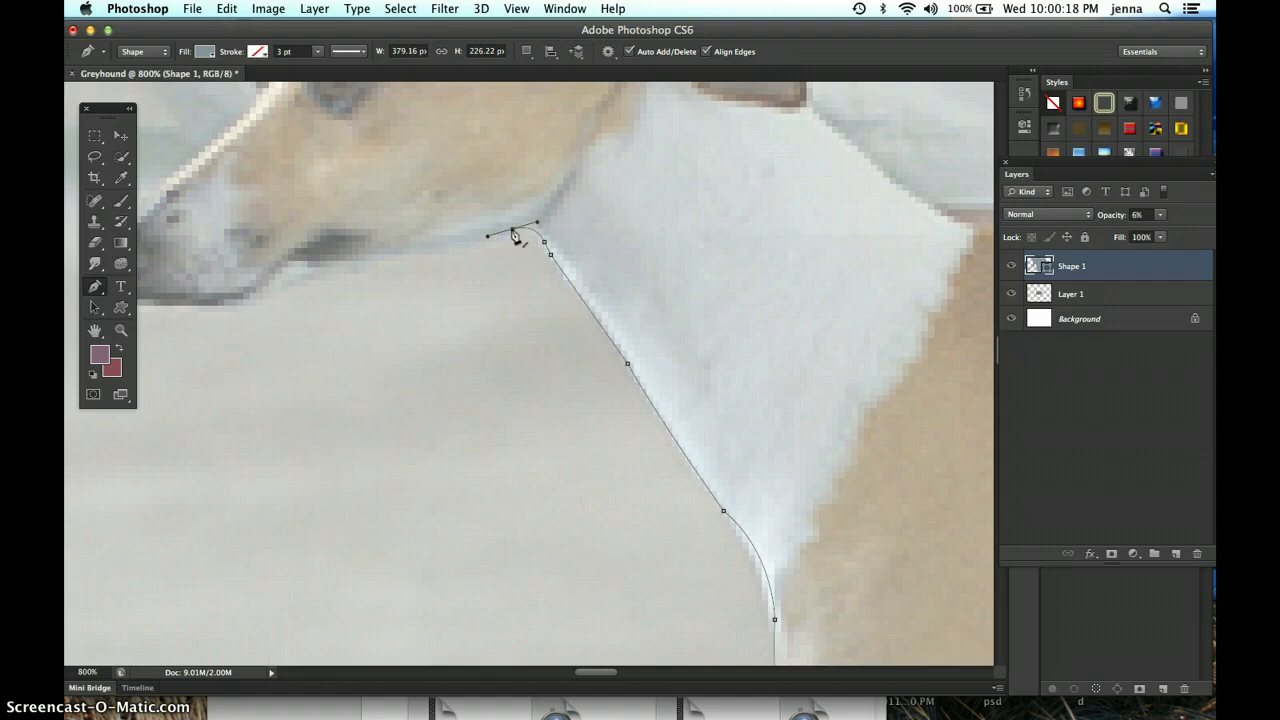
# Trace the underside of the jaw past the mouth to the bottom of the chin, trimming the outgoing handles
pyautogui.moveTo(364, 256); pyautogui.dragTo(299, 250)
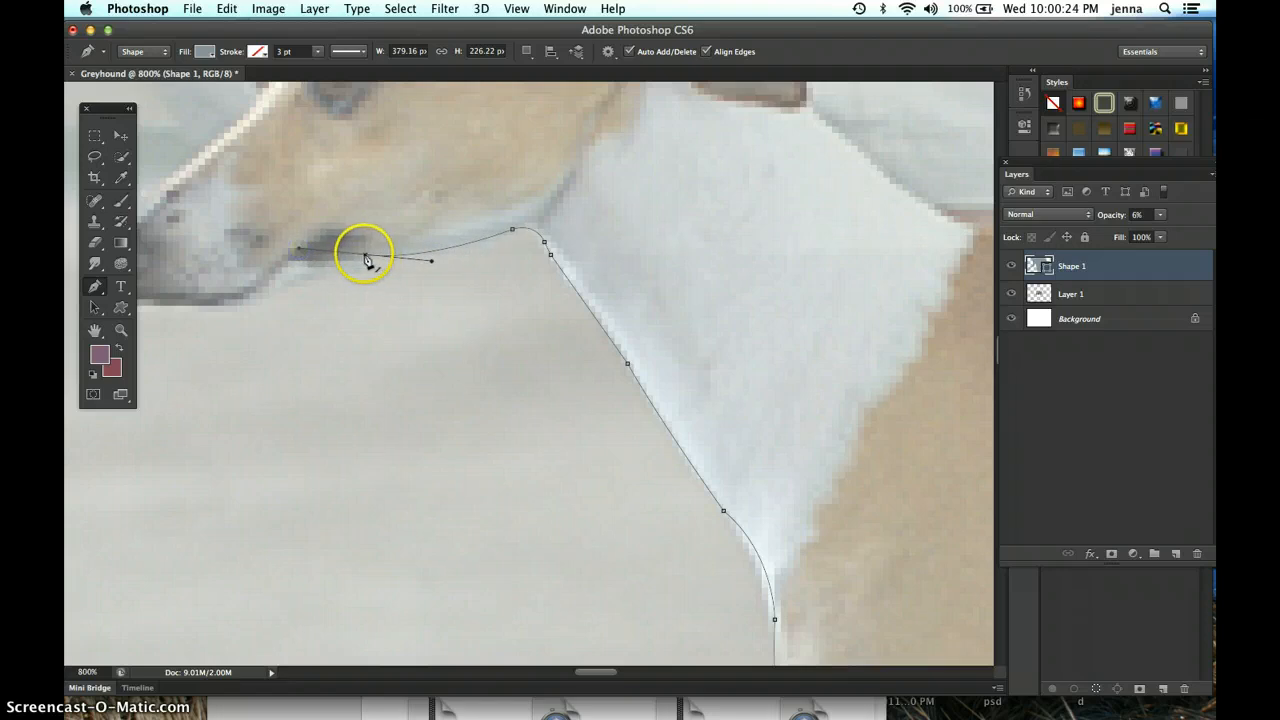
pyautogui.moveTo(288, 287); pyautogui.dragTo(251, 316)
pyautogui.click(288, 289)
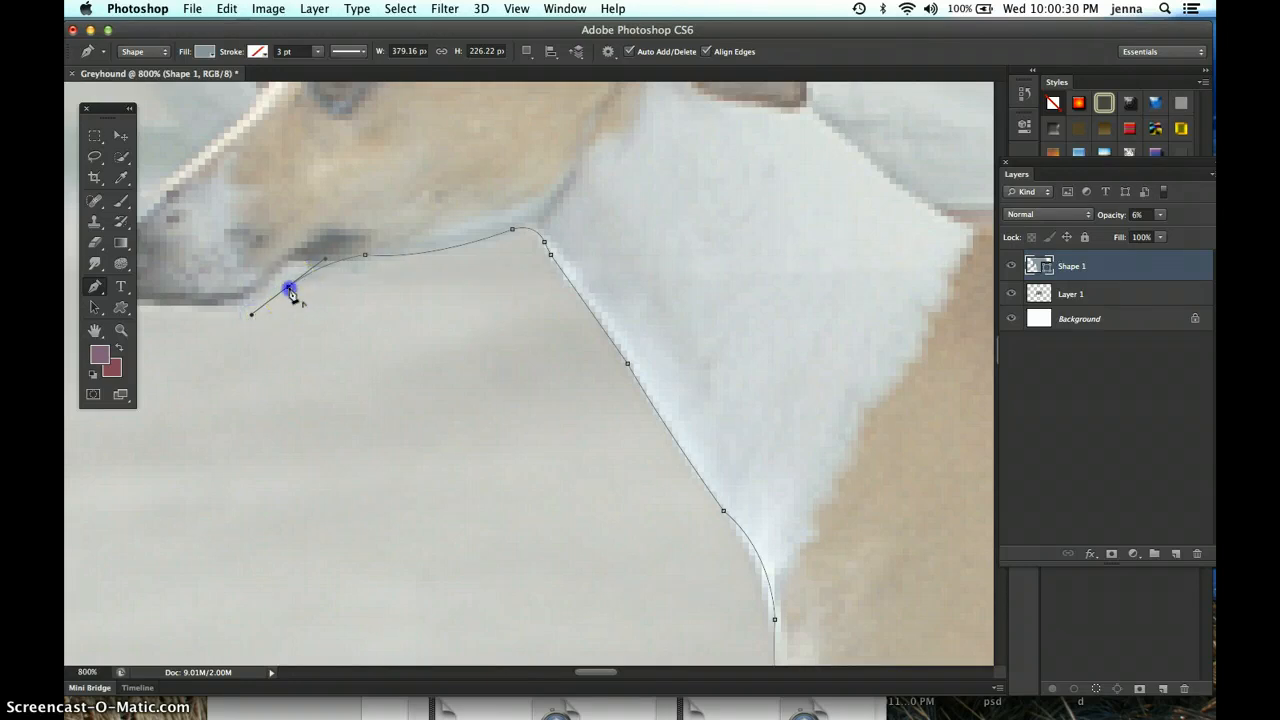
pyautogui.moveTo(288, 287); pyautogui.dragTo(600, 297)
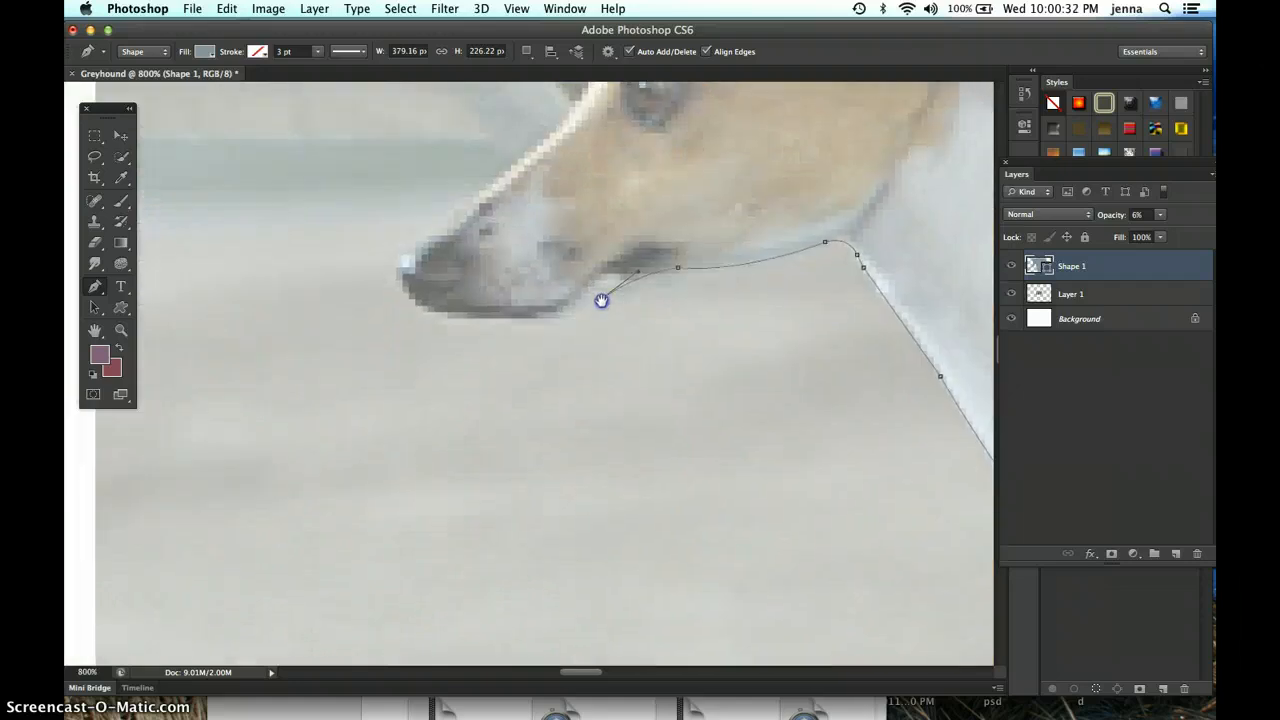
pyautogui.click(449, 316)
pyautogui.moveTo(449, 316); pyautogui.dragTo(359, 296)
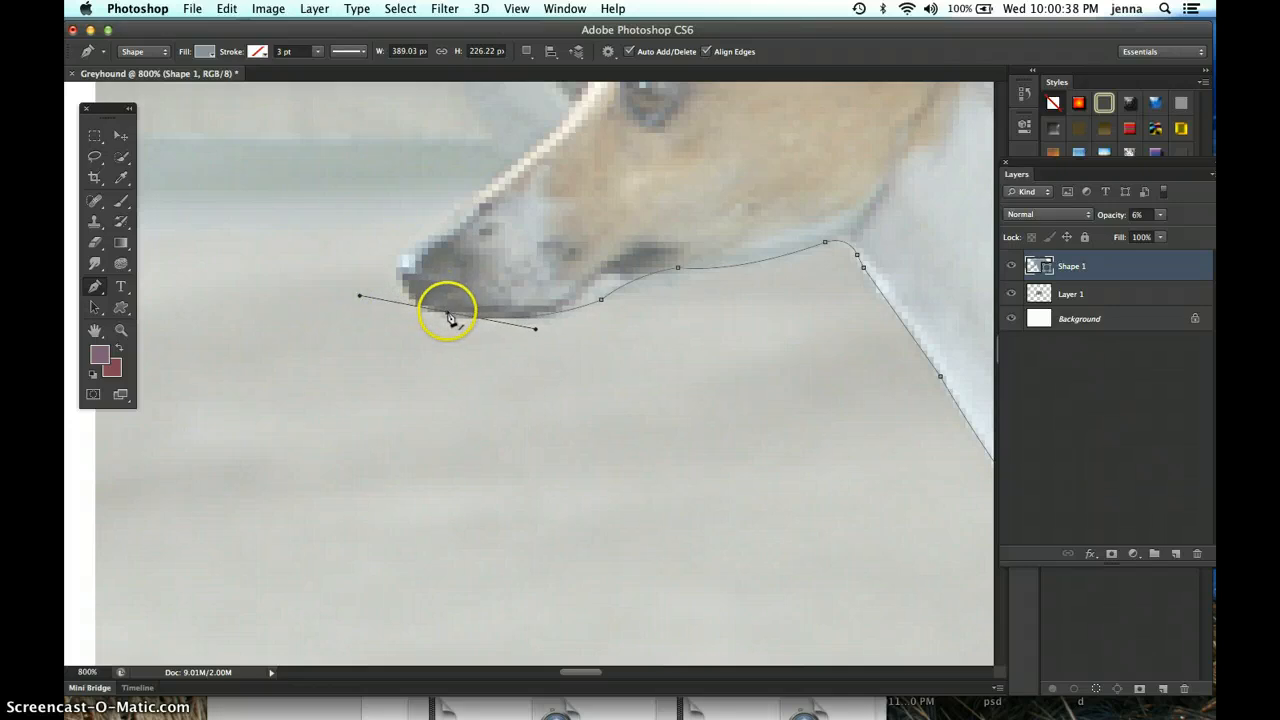
pyautogui.click(449, 318)
# Curve the outline around the tip of the nose and up along the bridge of the muzzle
pyautogui.click(413, 257)
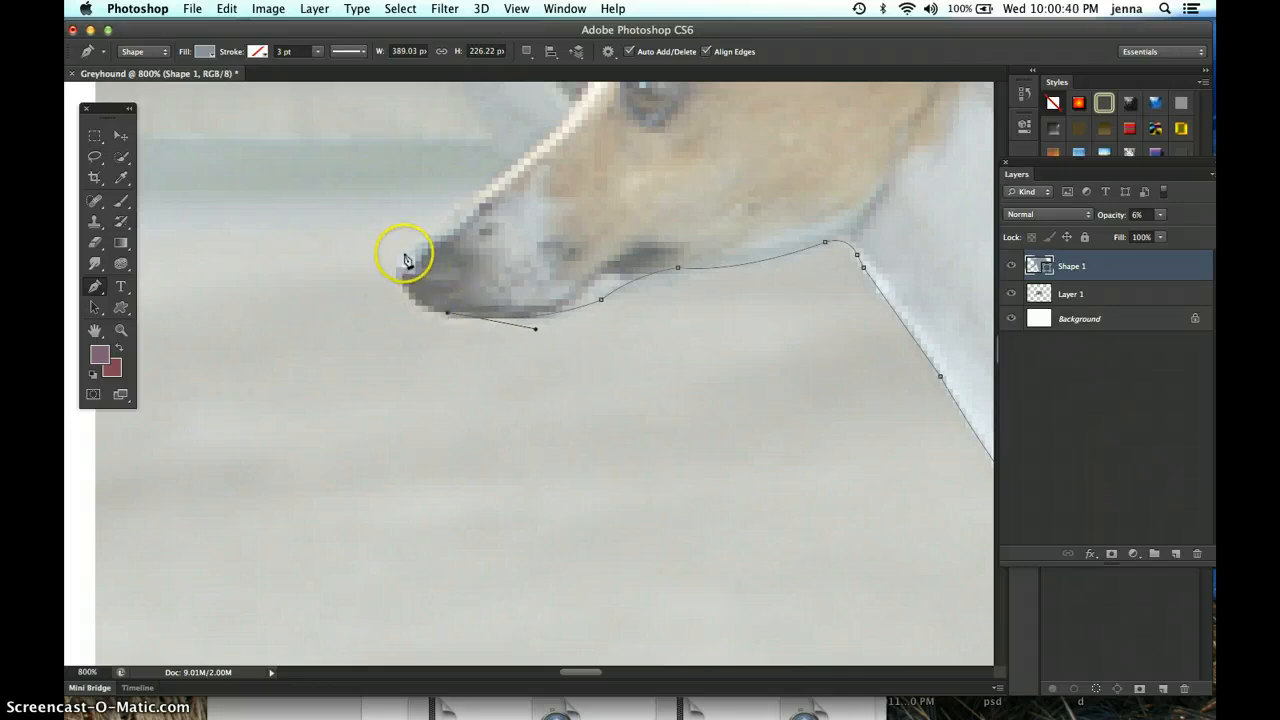
pyautogui.moveTo(408, 254); pyautogui.dragTo(417, 221)
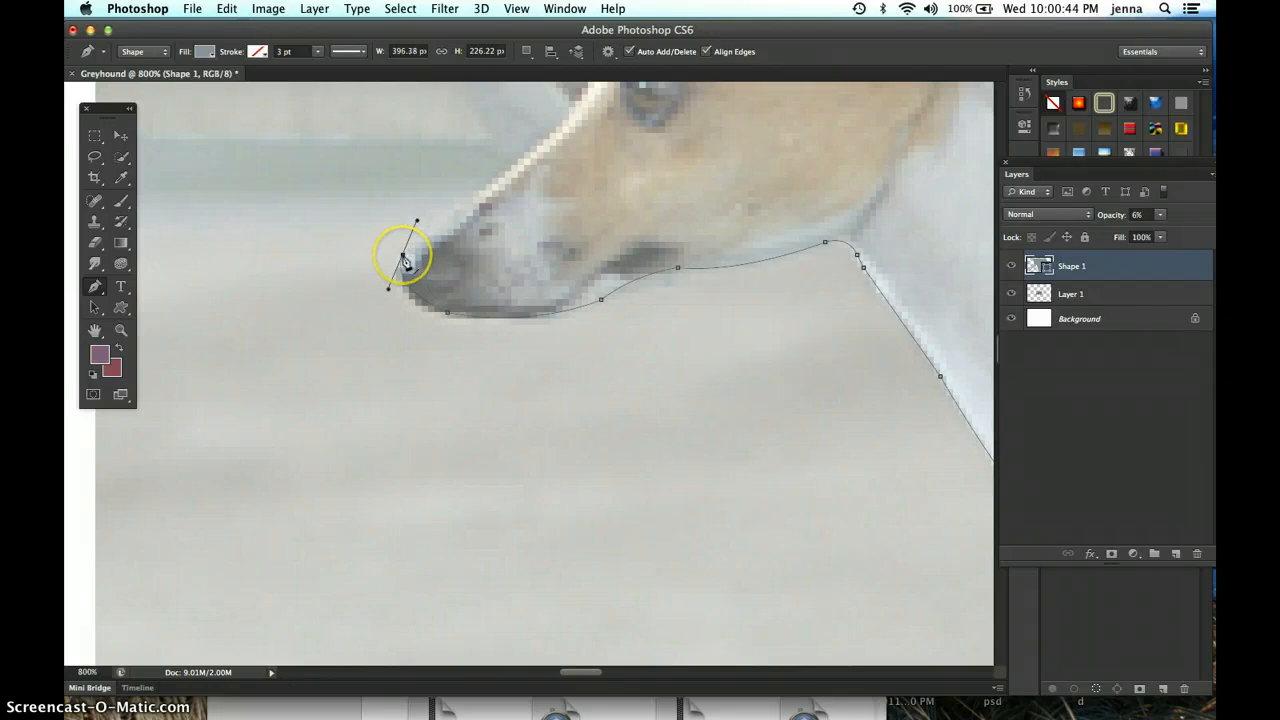
pyautogui.click(403, 258)
pyautogui.moveTo(433, 230); pyautogui.dragTo(456, 219)
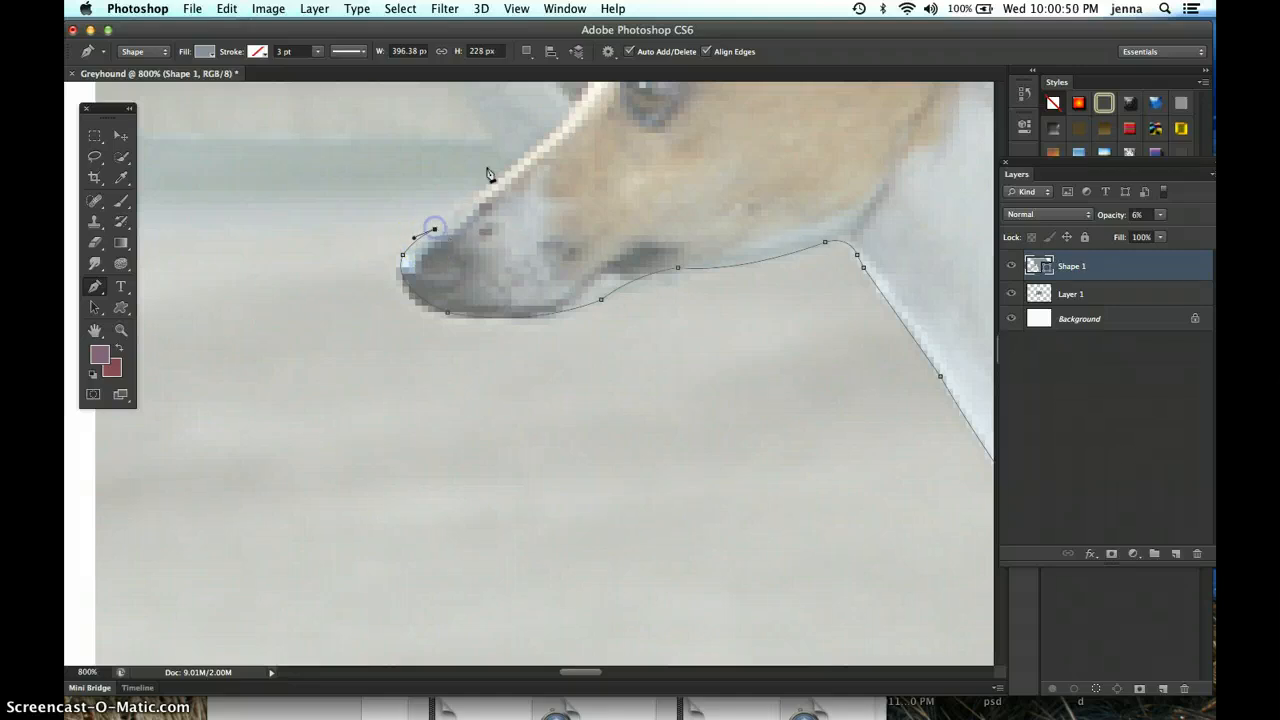
pyautogui.moveTo(545, 134); pyautogui.dragTo(560, 127)
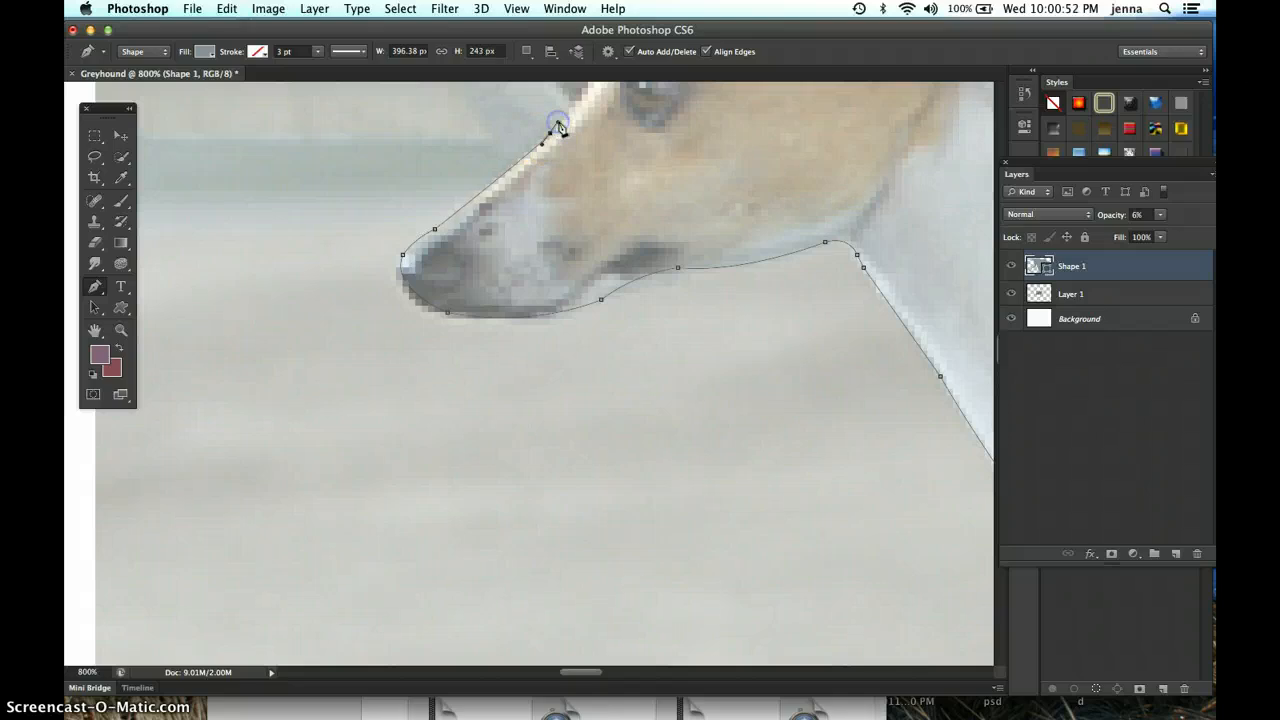
# Trace from the bridge of the muzzle up to the brow in front of the eye and round it, trimming the outgoing handles
pyautogui.click(630, 150)
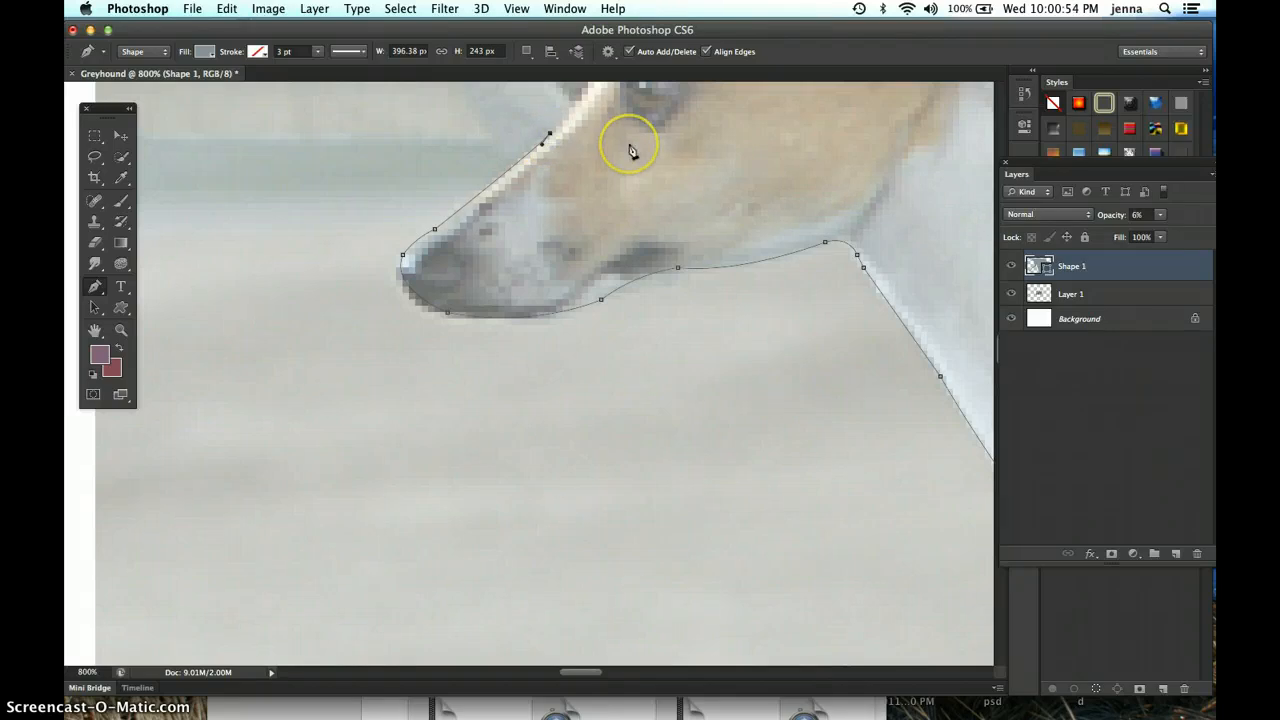
pyautogui.moveTo(628, 144); pyautogui.dragTo(403, 446)
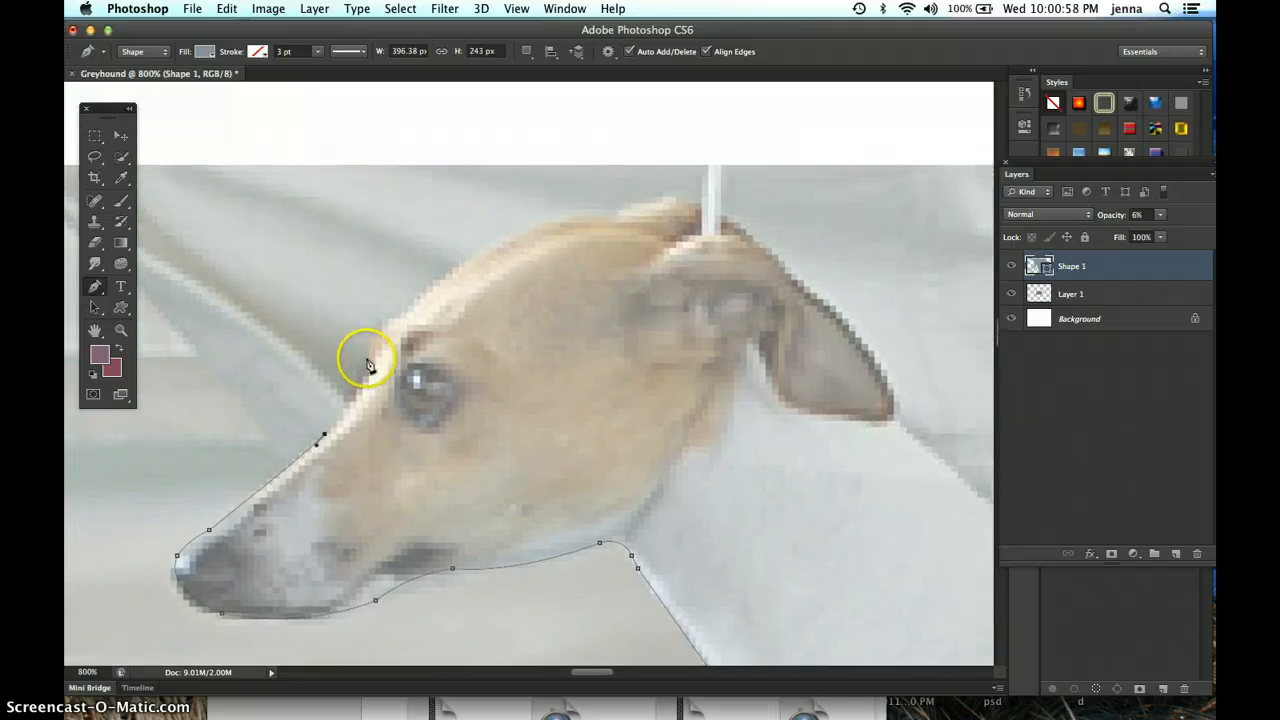
pyautogui.moveTo(369, 356); pyautogui.dragTo(373, 327)
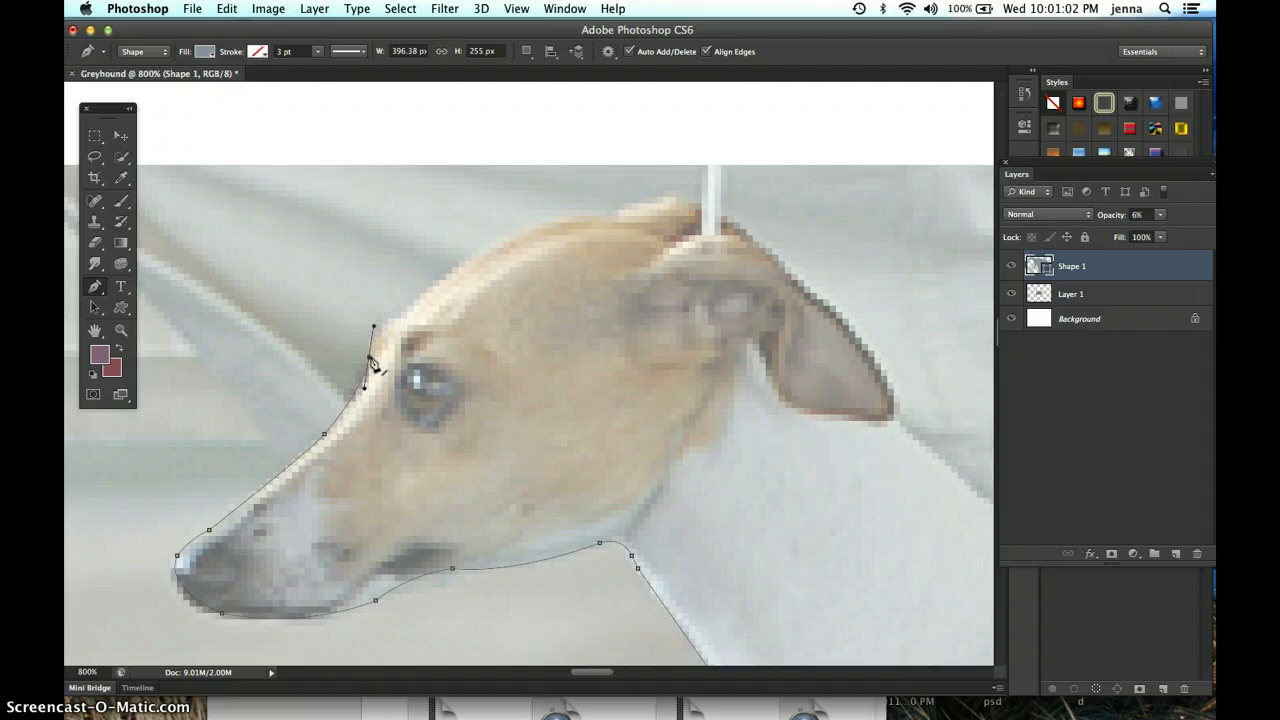
pyautogui.moveTo(401, 318); pyautogui.dragTo(434, 309)
pyautogui.click(401, 319)
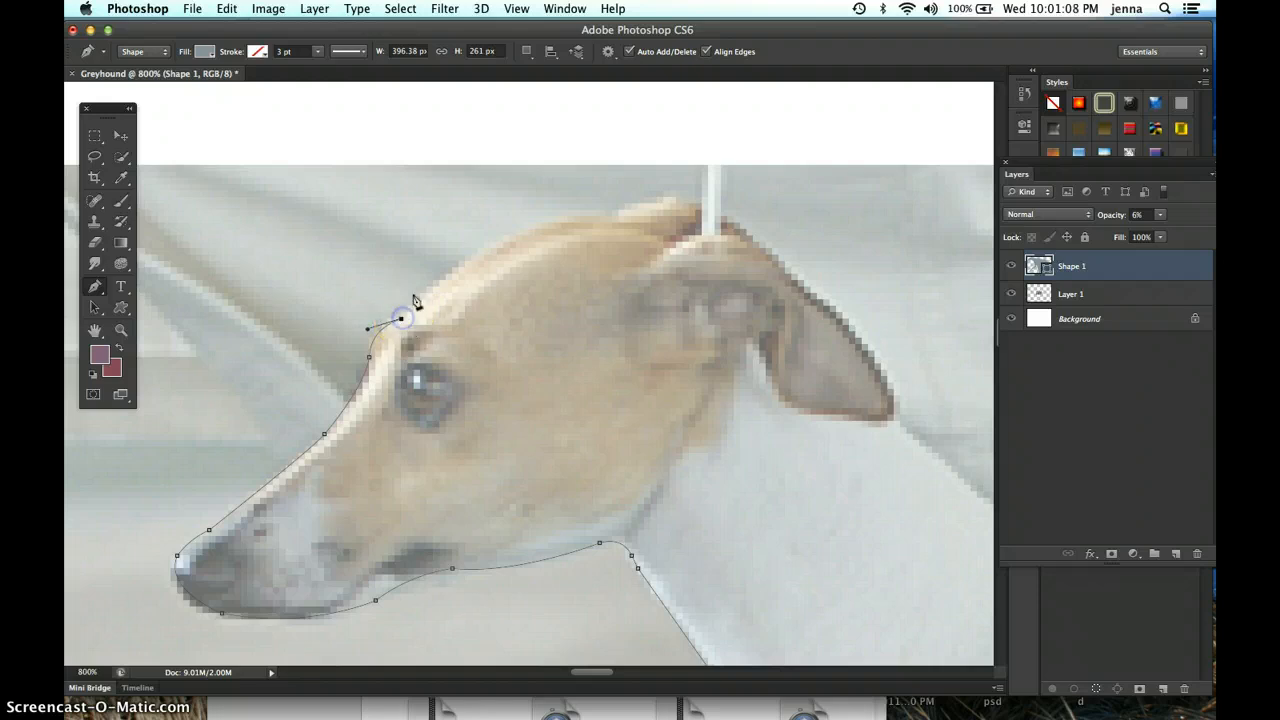
# Curve the outline over the forehead and the raised bump at the top of the head, trimming the outgoing handles
pyautogui.moveTo(612, 216); pyautogui.dragTo(762, 216)
pyautogui.click(613, 218)
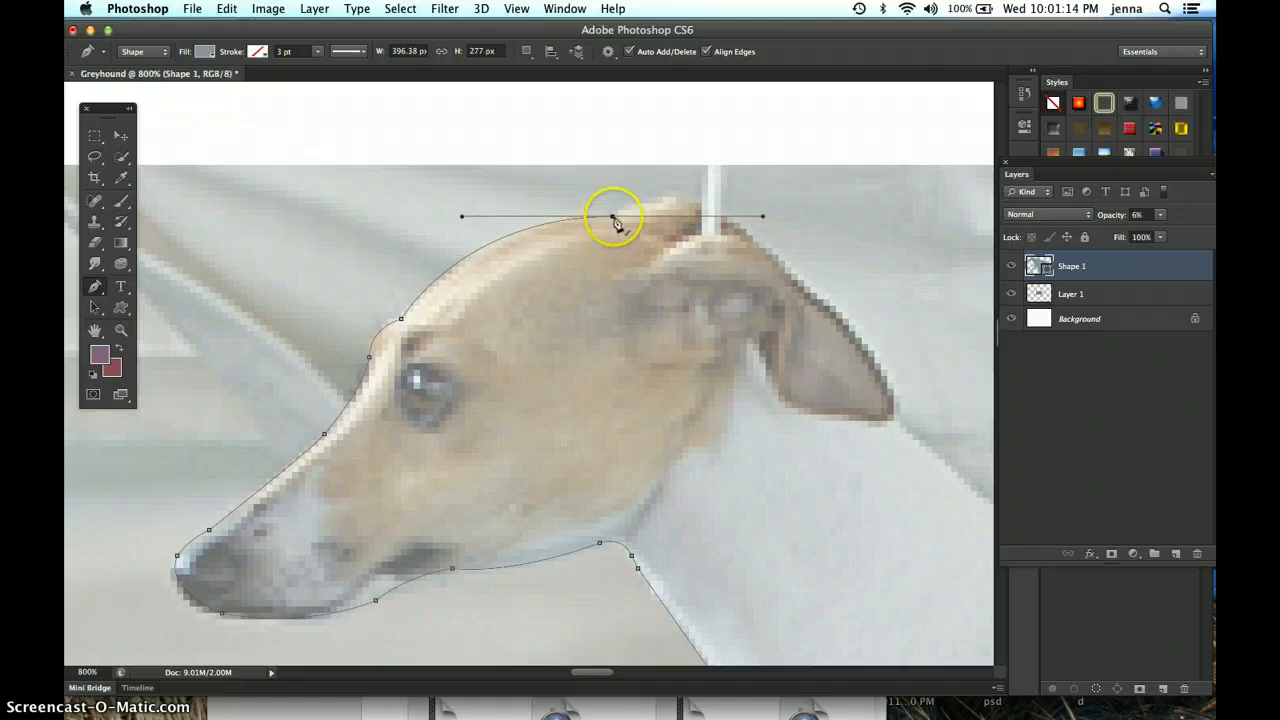
pyautogui.click(694, 202)
pyautogui.moveTo(695, 207); pyautogui.dragTo(745, 215)
pyautogui.click(695, 207)
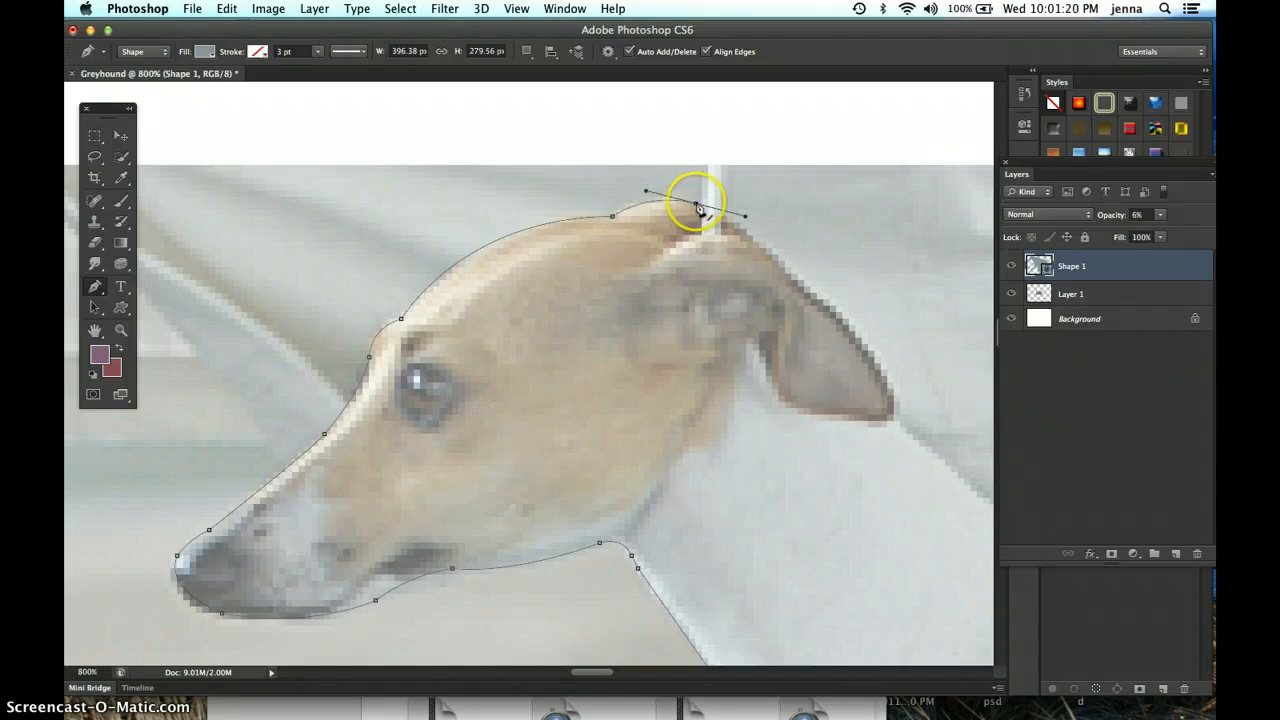
pyautogui.keyDown('alt'); pyautogui.click(696, 204); pyautogui.keyUp('alt')
# Trace down the back of the head and along the upper rear edge of the ear, trimming the outgoing handles
pyautogui.click(766, 248)
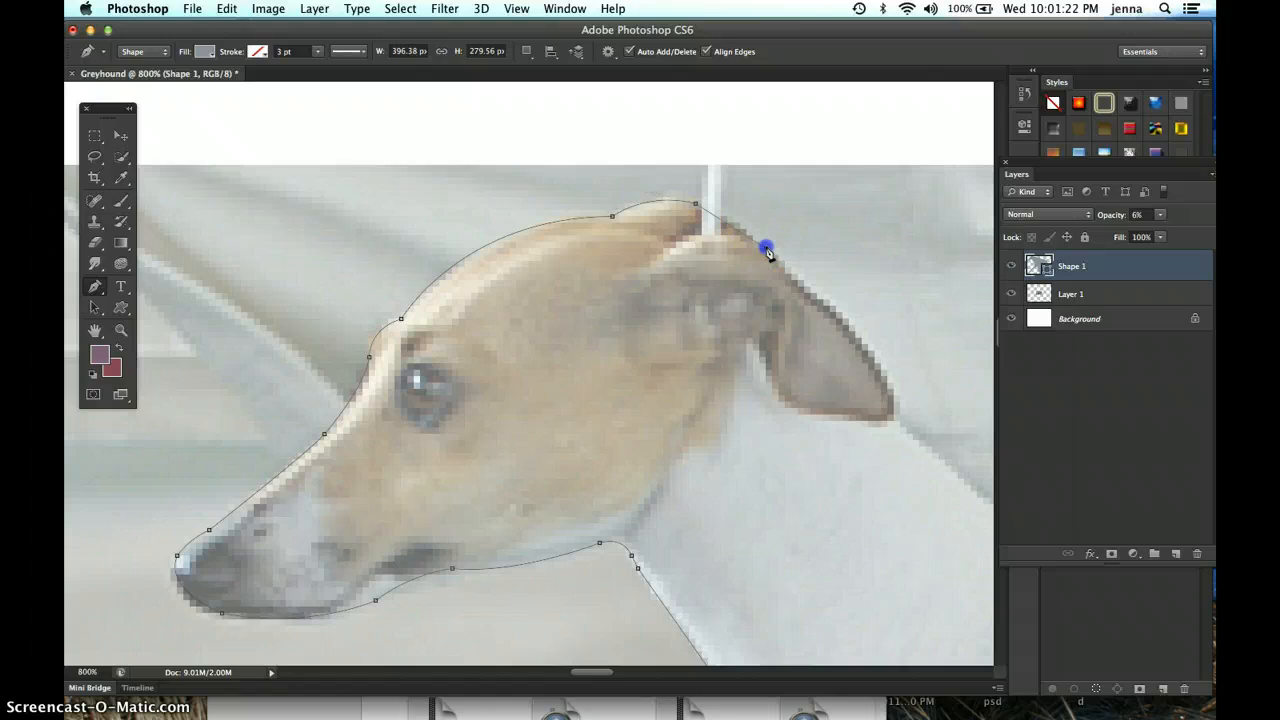
pyautogui.moveTo(767, 252); pyautogui.dragTo(795, 284)
pyautogui.keyDown('alt'); pyautogui.click(766, 250); pyautogui.keyUp('alt')
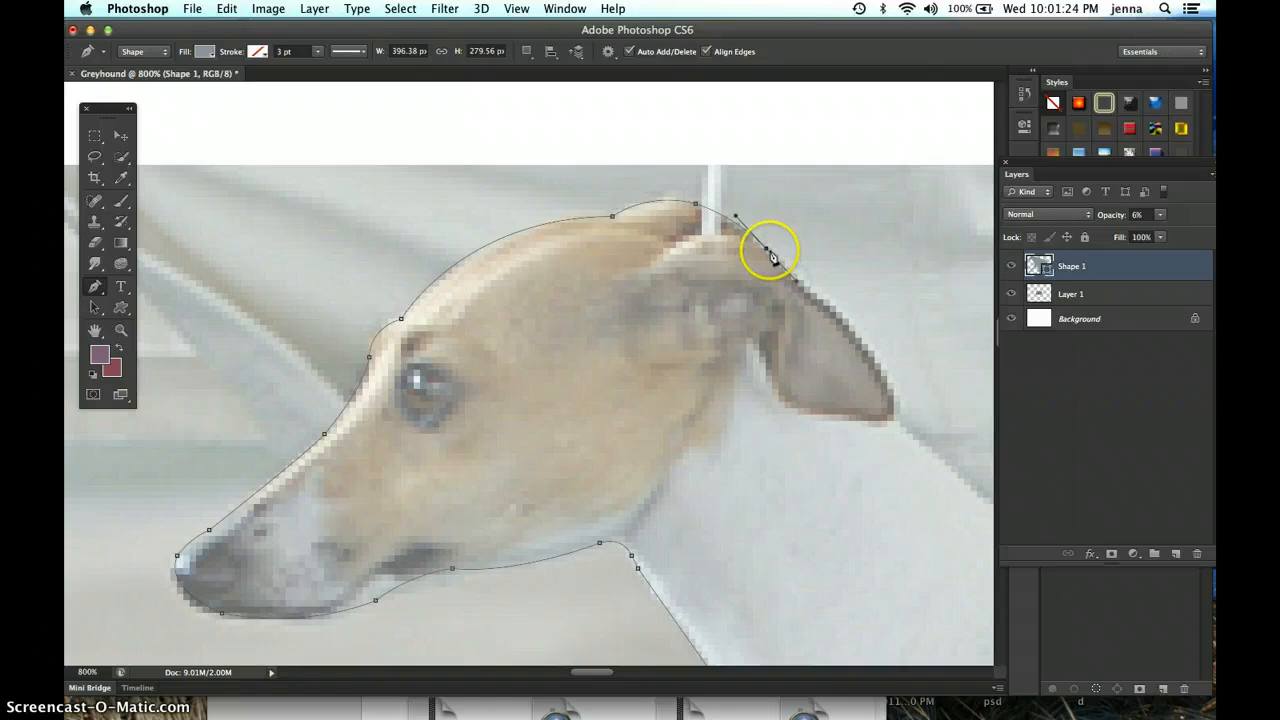
pyautogui.click(824, 304)
pyautogui.moveTo(827, 308); pyautogui.dragTo(841, 311)
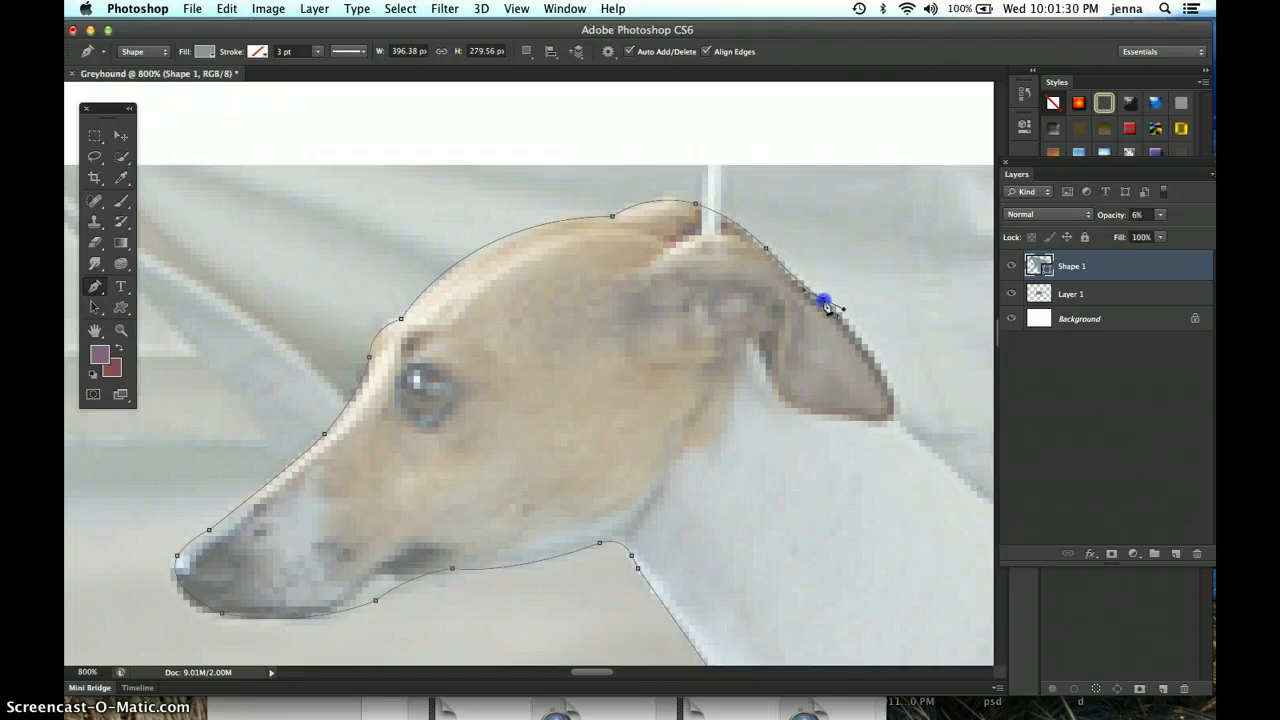
pyautogui.keyDown('alt'); pyautogui.click(824, 302); pyautogui.keyUp('alt')
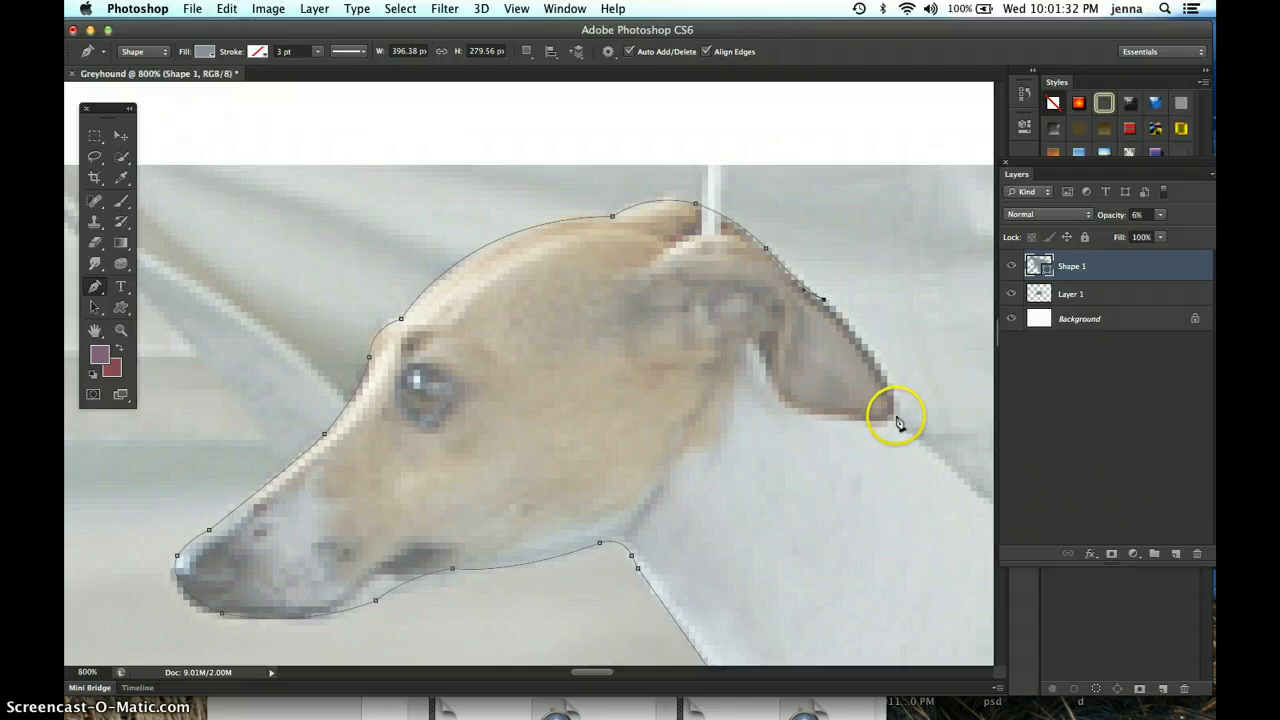
# Curve the outline along the ear's rear edge to its tip and trim the outgoing handle
pyautogui.moveTo(894, 414); pyautogui.dragTo(891, 460)
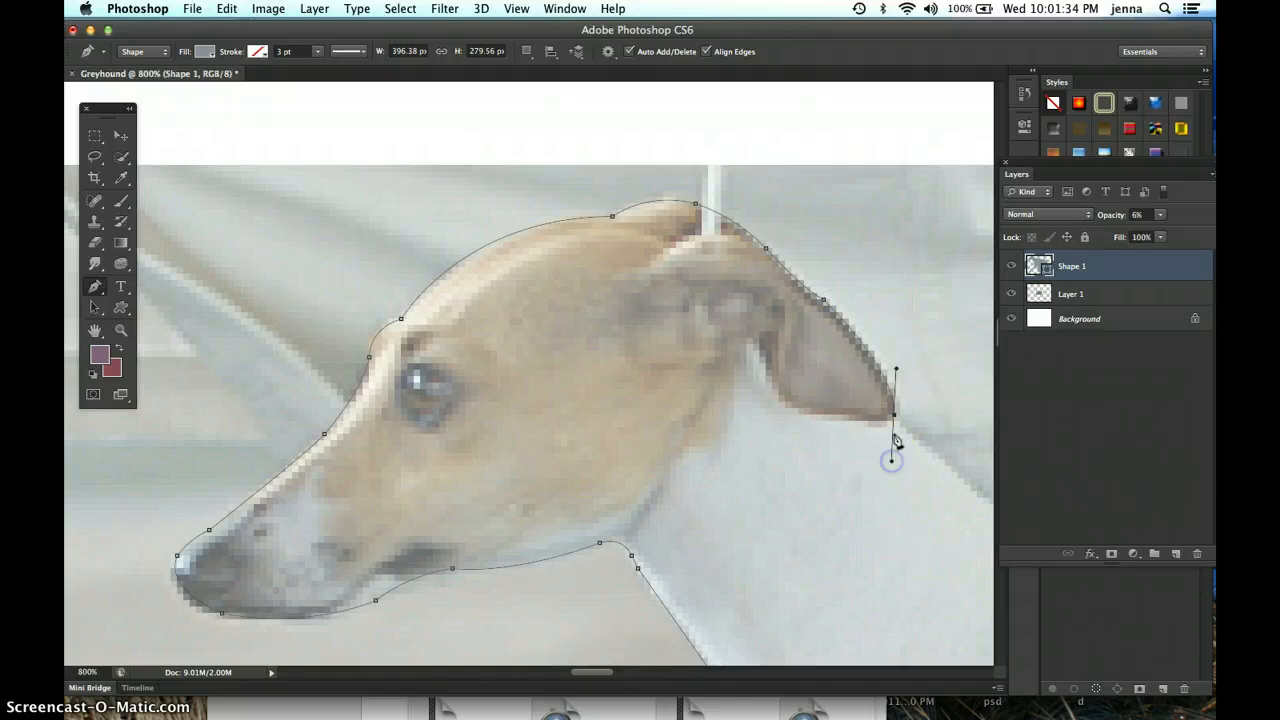
pyautogui.keyDown('alt'); pyautogui.click(894, 416); pyautogui.keyUp('alt')
pyautogui.keyDown('alt'); pyautogui.click(894, 416); pyautogui.keyUp('alt')
pyautogui.click(882, 420)
pyautogui.click(941, 444)
# Curve the outline from the ear tip down the nape to the start of the back, adjusting the anchor and its handles
pyautogui.moveTo(809, 406); pyautogui.dragTo(380, 284)
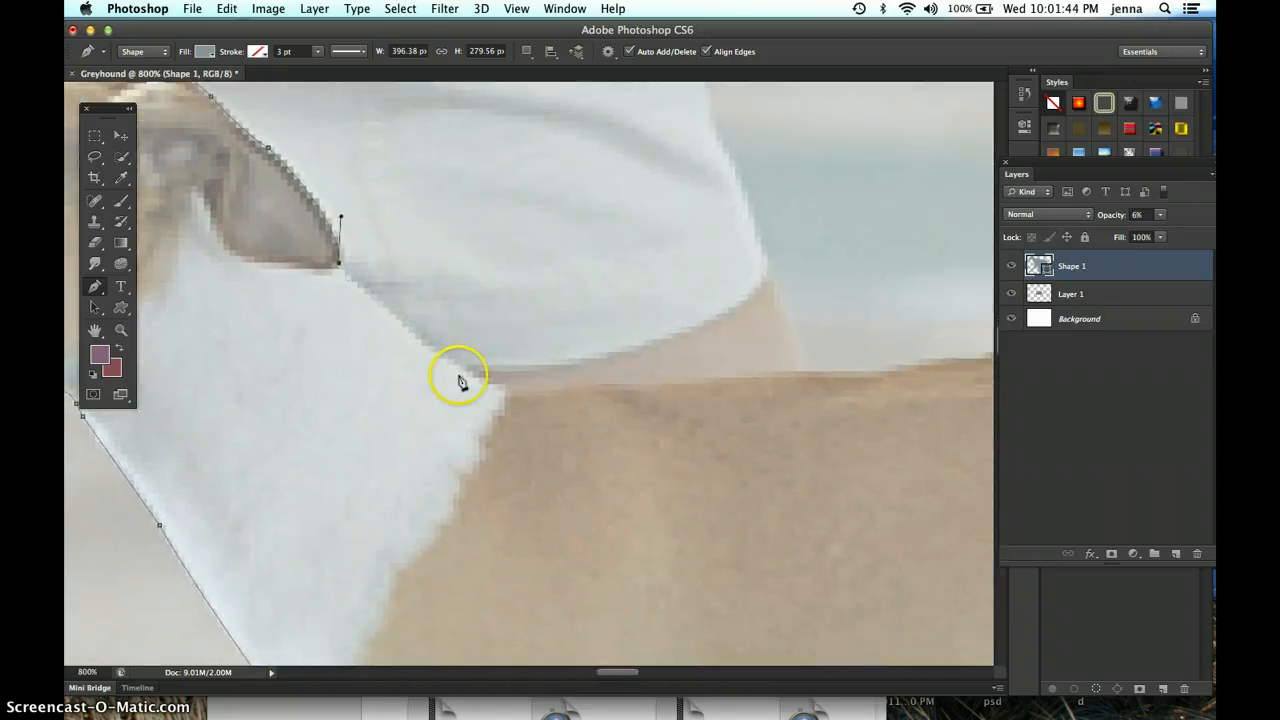
pyautogui.moveTo(555, 388); pyautogui.dragTo(671, 379)
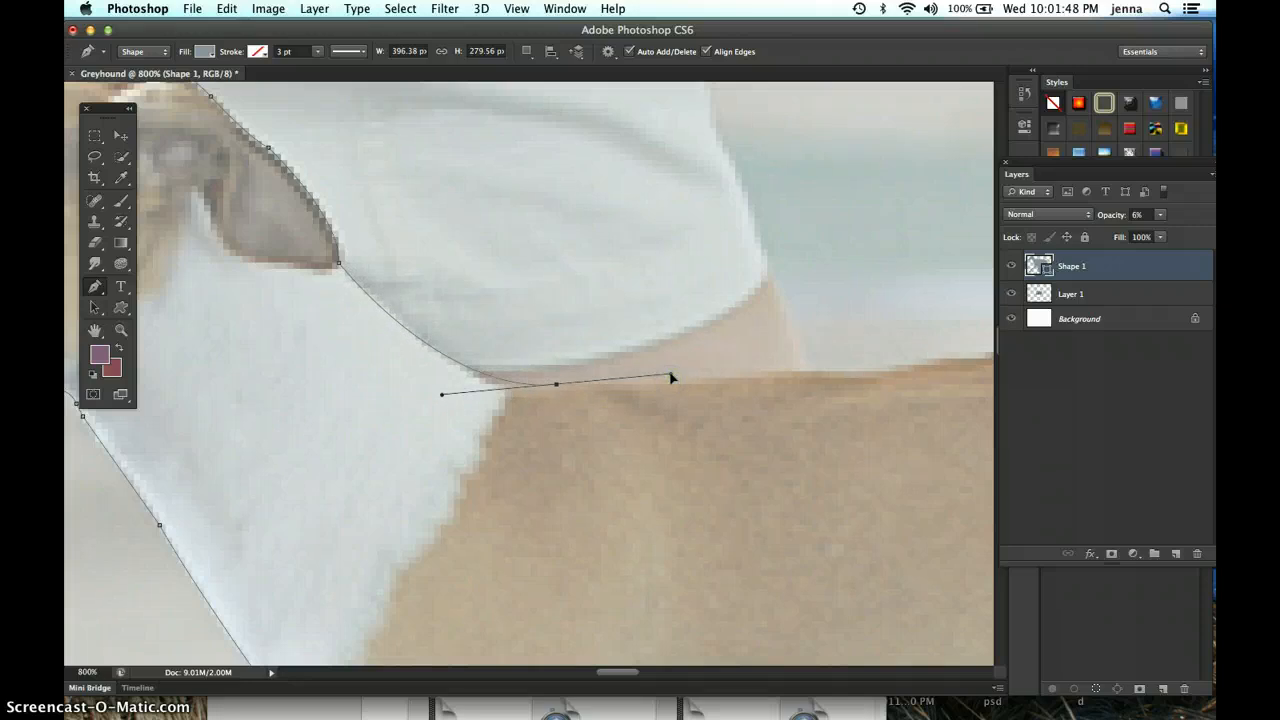
pyautogui.moveTo(556, 388); pyautogui.dragTo(535, 388)
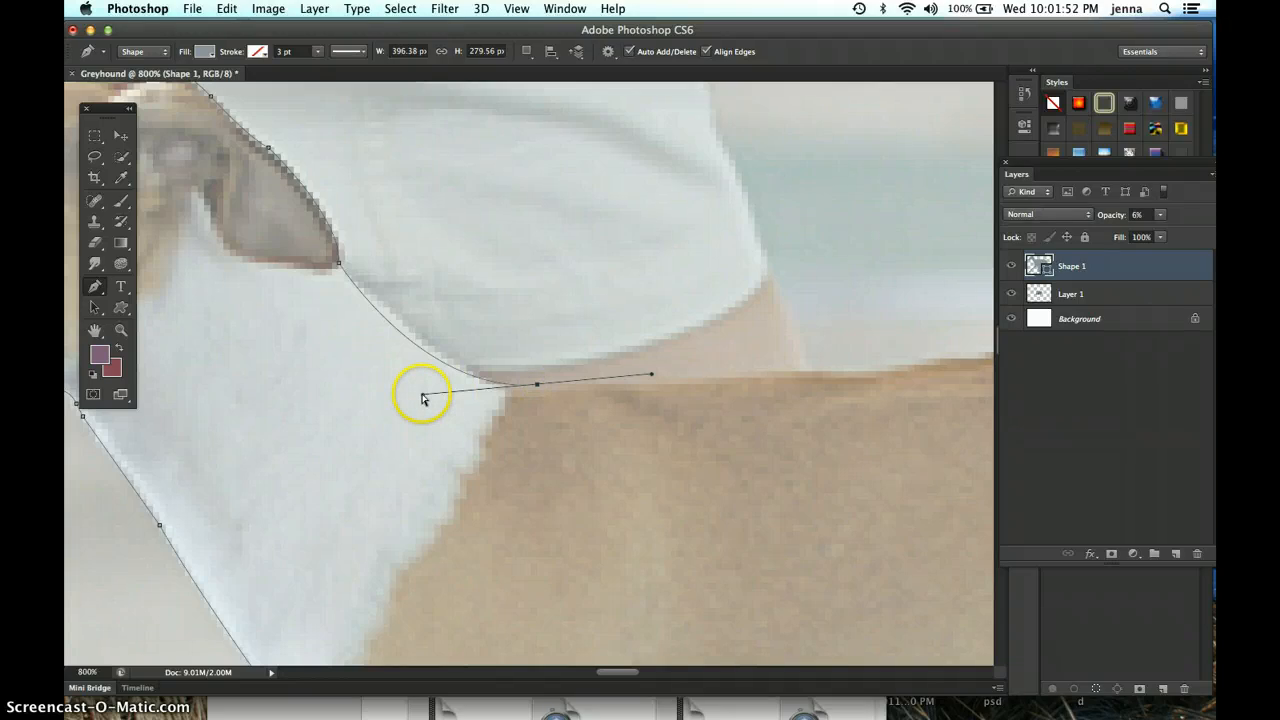
pyautogui.moveTo(423, 394)
pyautogui.mouseDown()
pyautogui.moveTo(449, 393)
pyautogui.moveTo(444, 383)
pyautogui.mouseUp()
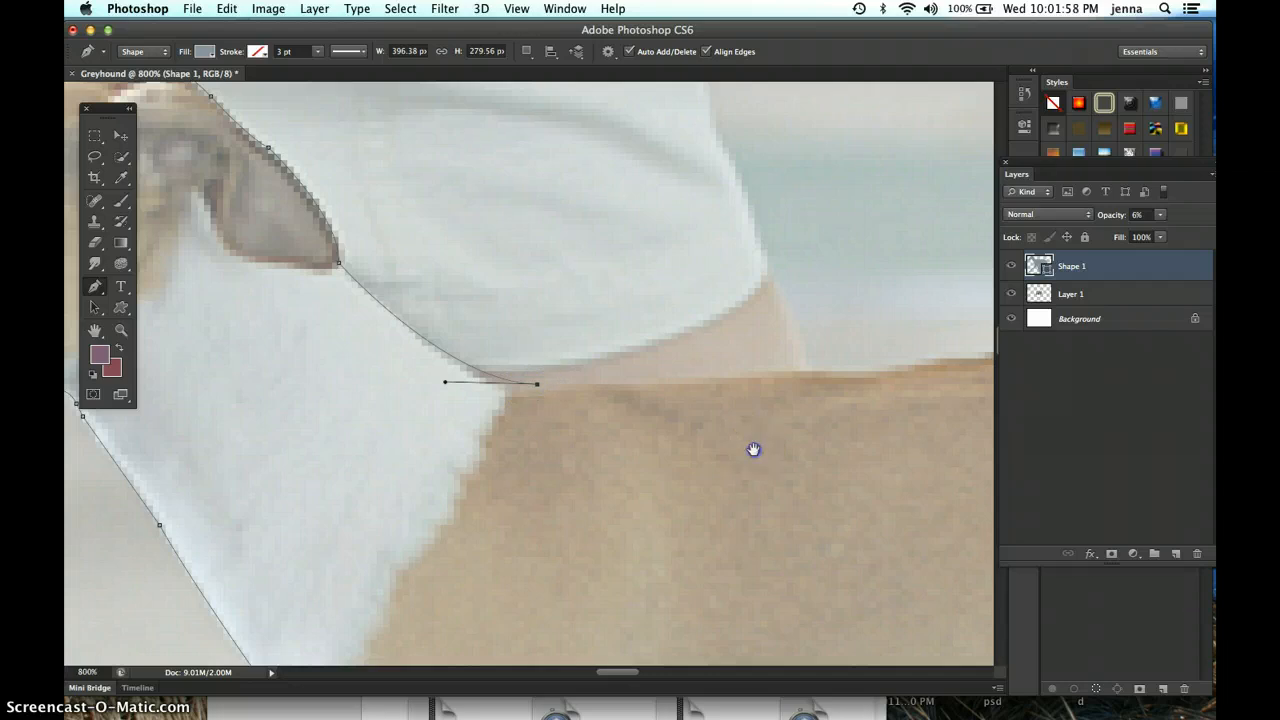
# Extend the outline along the front part of the back with a curved anchor and trim its outgoing handle
pyautogui.moveTo(751, 449); pyautogui.dragTo(357, 431)
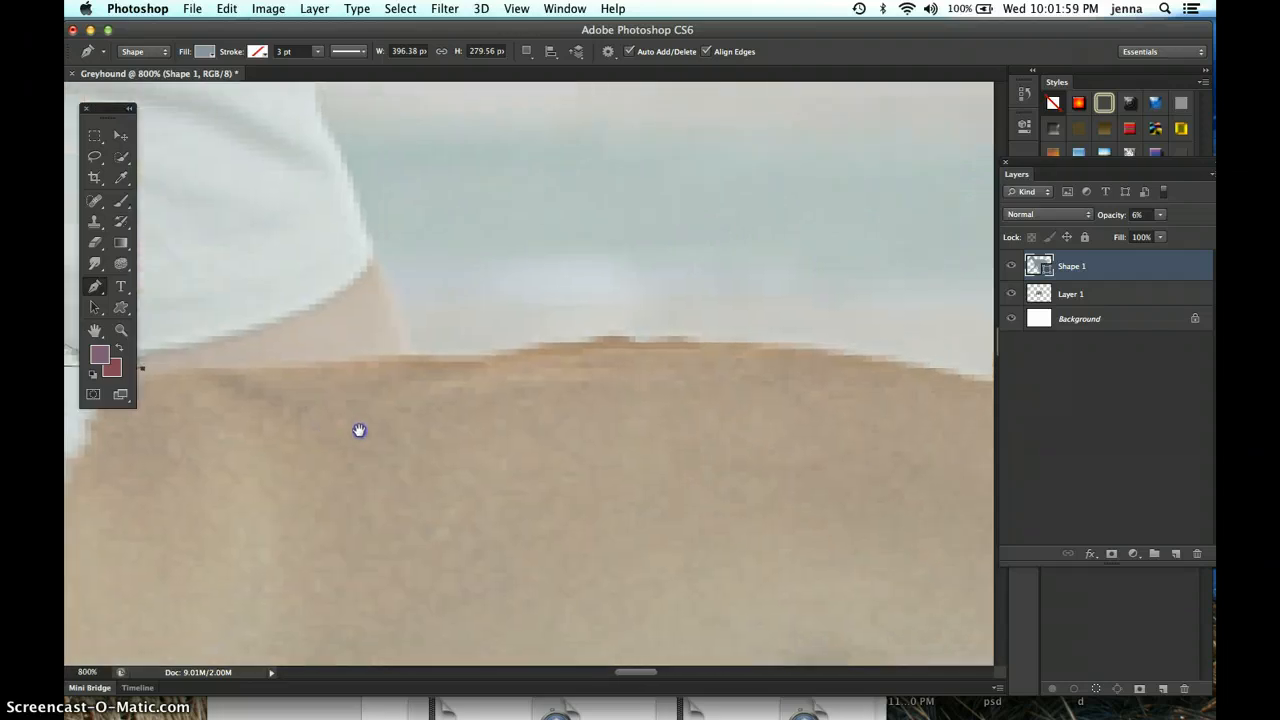
pyautogui.moveTo(508, 352); pyautogui.dragTo(581, 345)
pyautogui.click(508, 352)
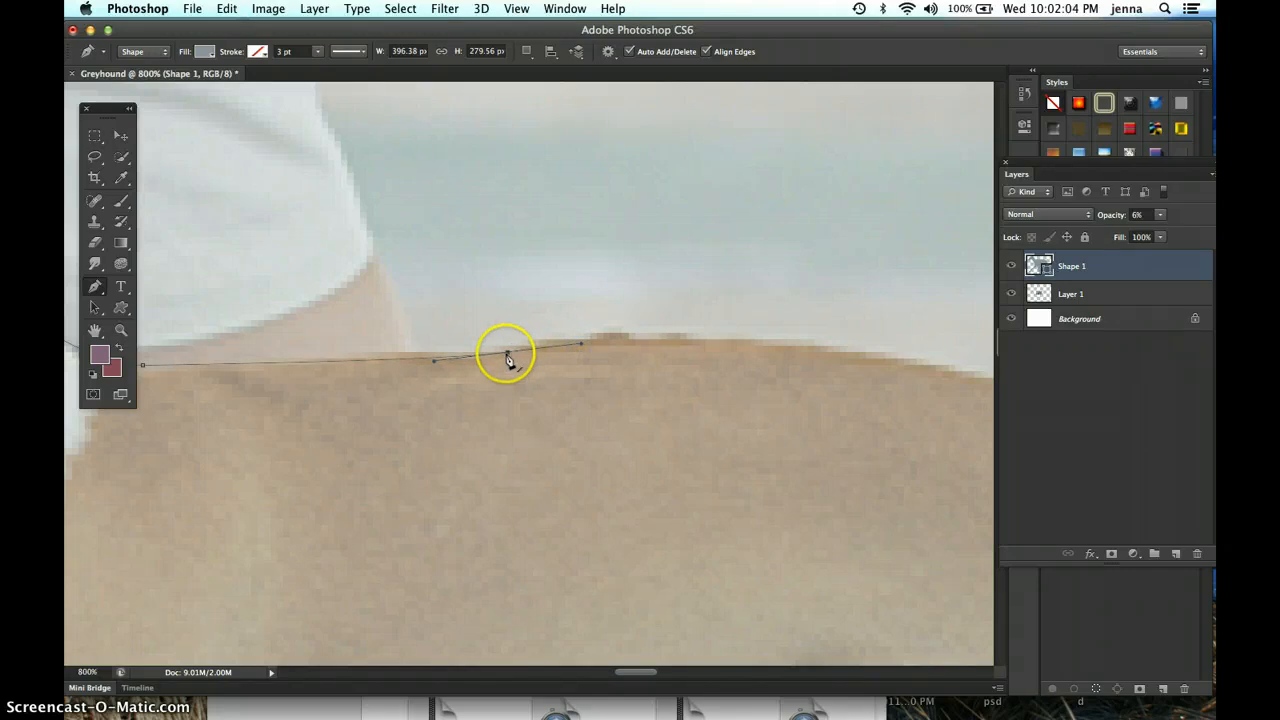
# Hide Layer 1 and close the outline at its starting anchor above the rump with a smooth curve along the back
pyautogui.moveTo(706, 371); pyautogui.dragTo(430, 385)
pyautogui.hscroll(5, 430, 385)
pyautogui.click(699, 358)
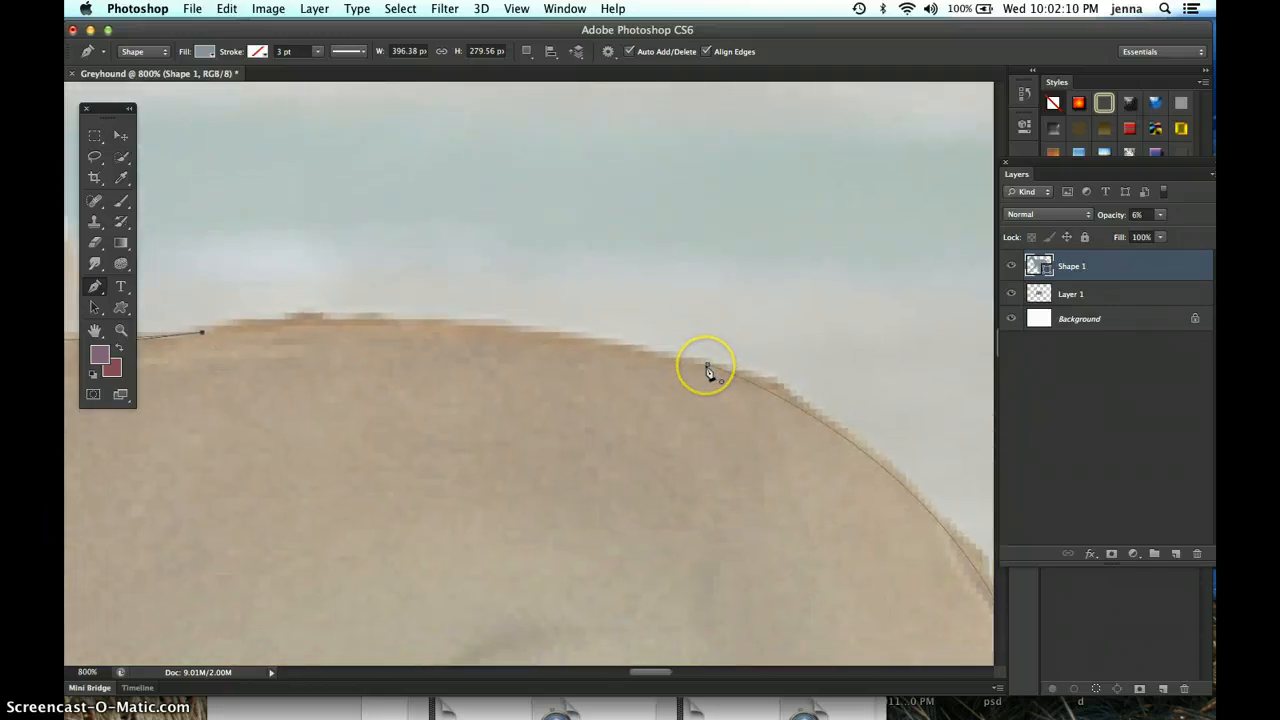
pyautogui.click(1011, 294)
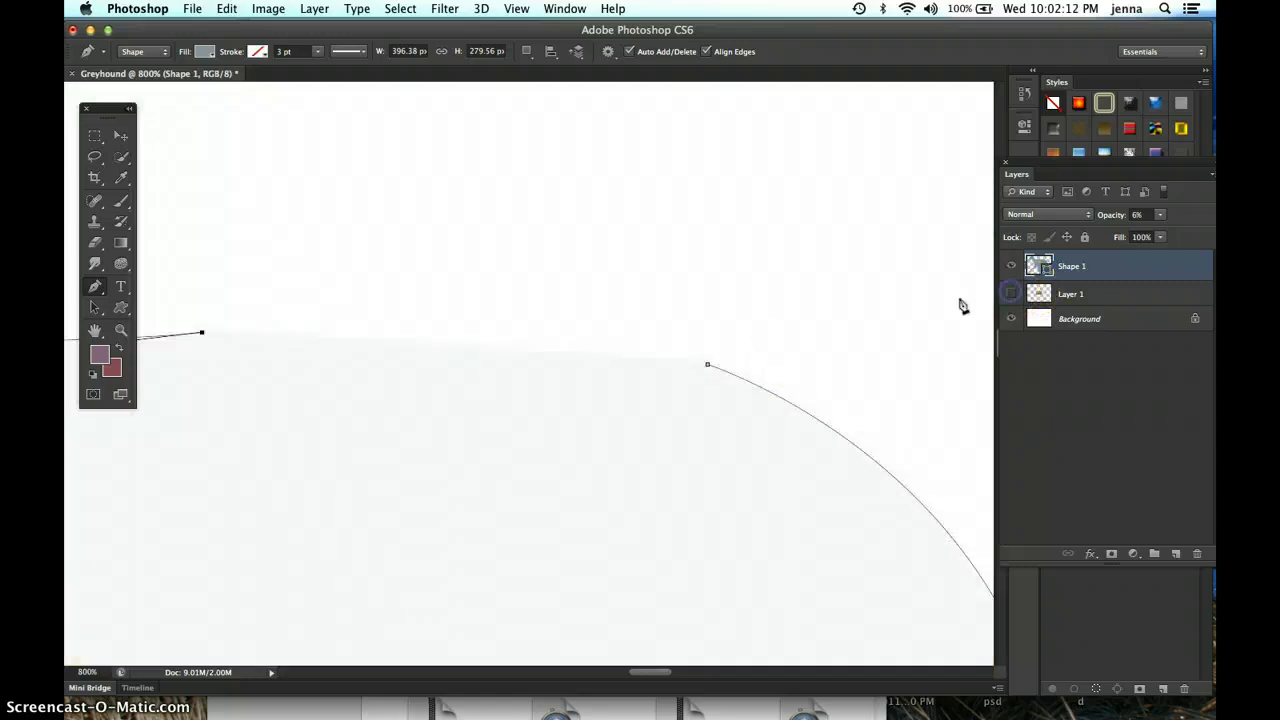
pyautogui.click(707, 366)
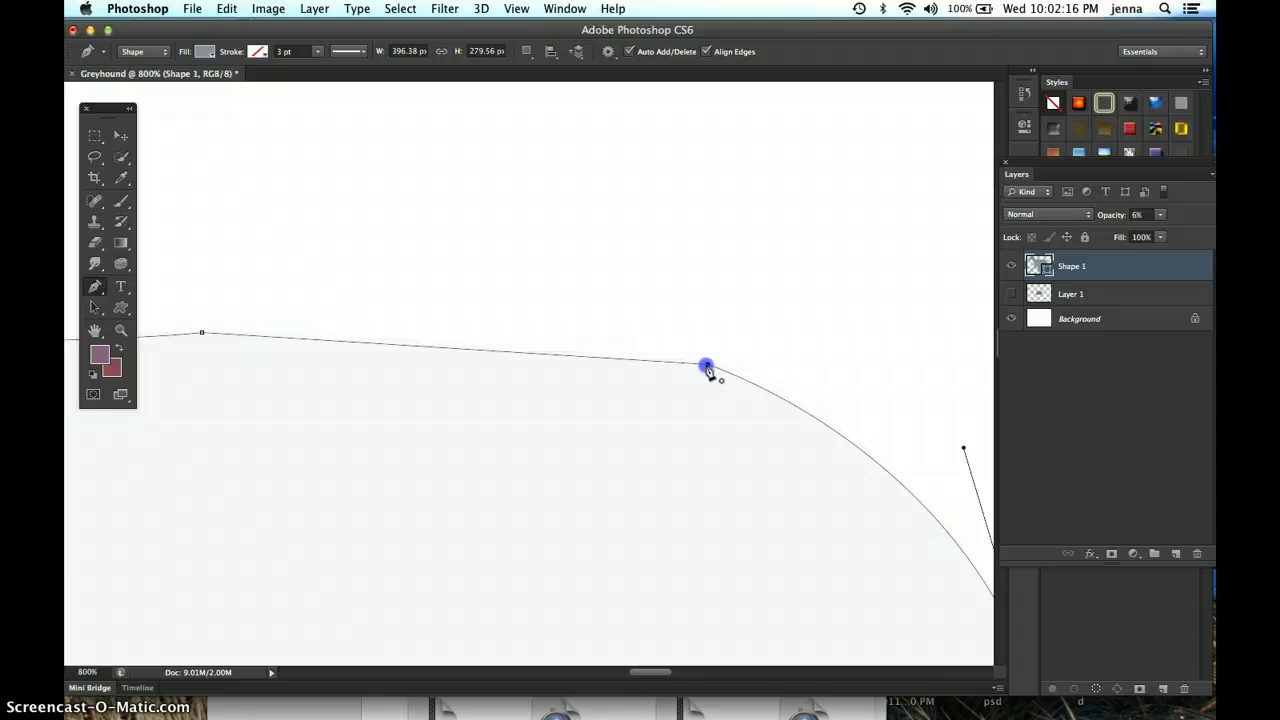
pyautogui.moveTo(707, 366); pyautogui.dragTo(884, 428)
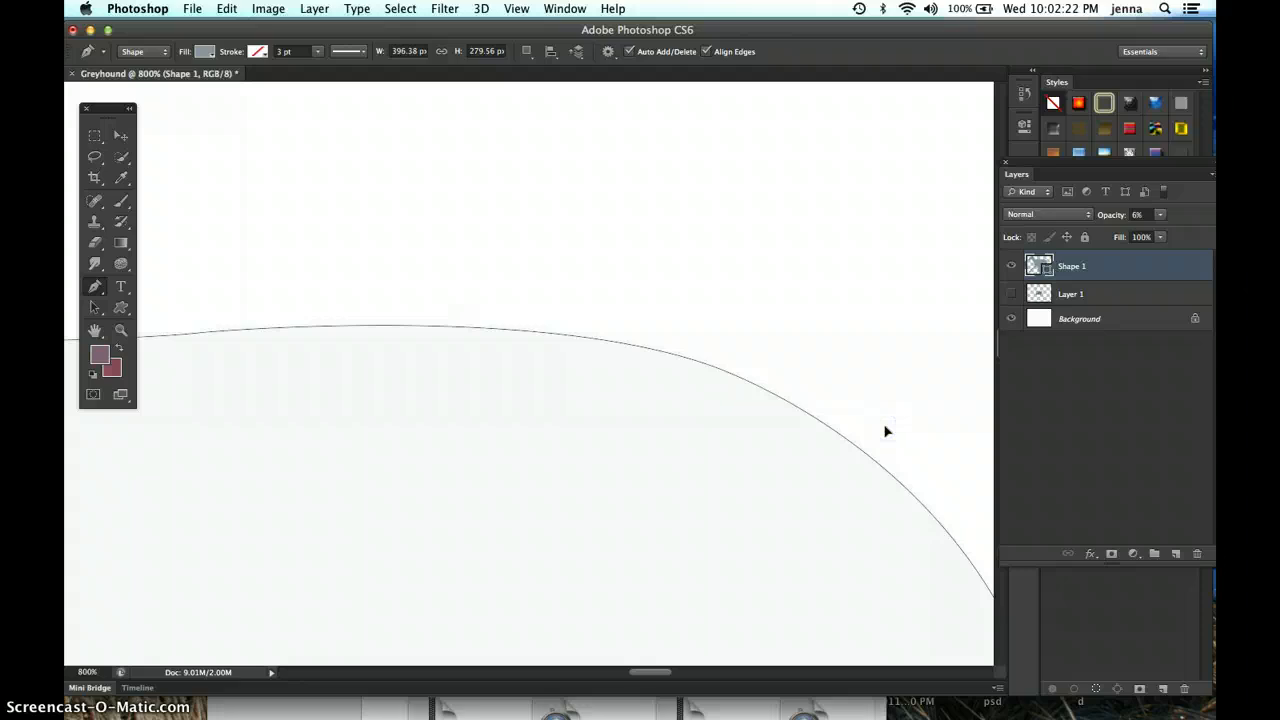
# Compare the whole silhouette with the photo by showing and hiding Layer 1, keeping Shape 1 as the active layer
pyautogui.press('super+0')
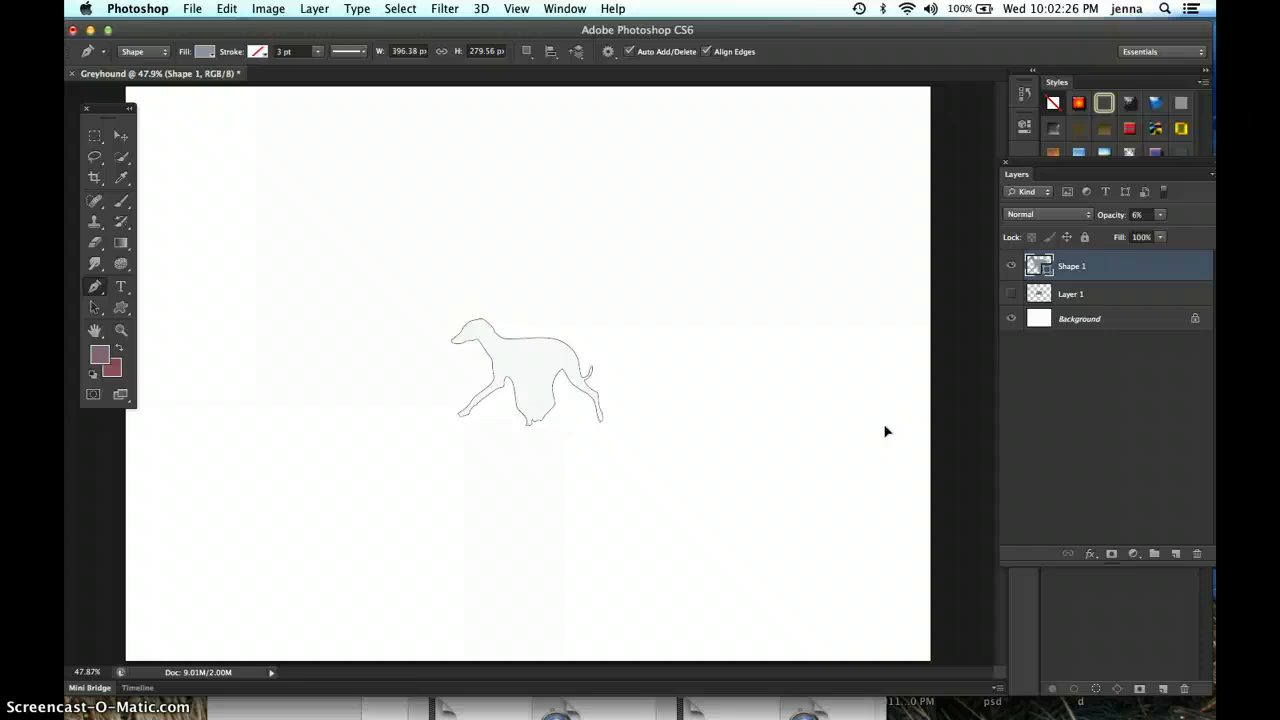
pyautogui.rightClick(1009, 298)
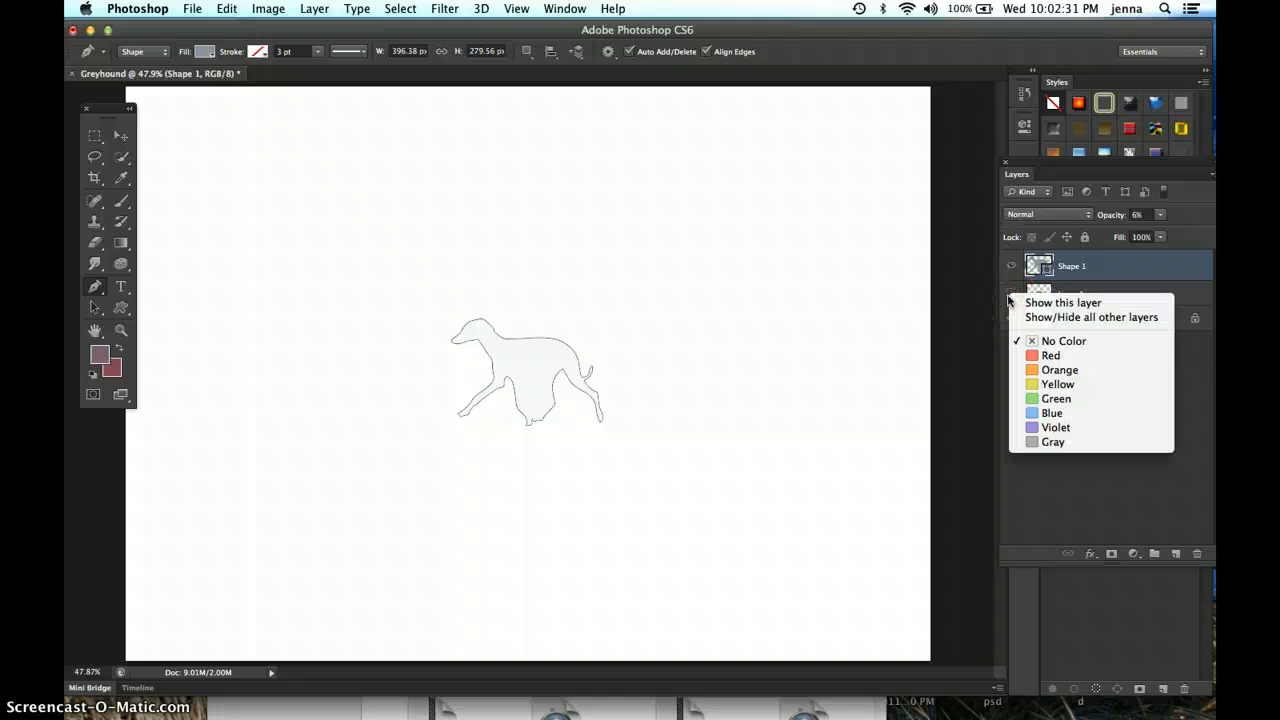
pyautogui.click(929, 291)
pyautogui.click(1023, 292)
pyautogui.click(1010, 295)
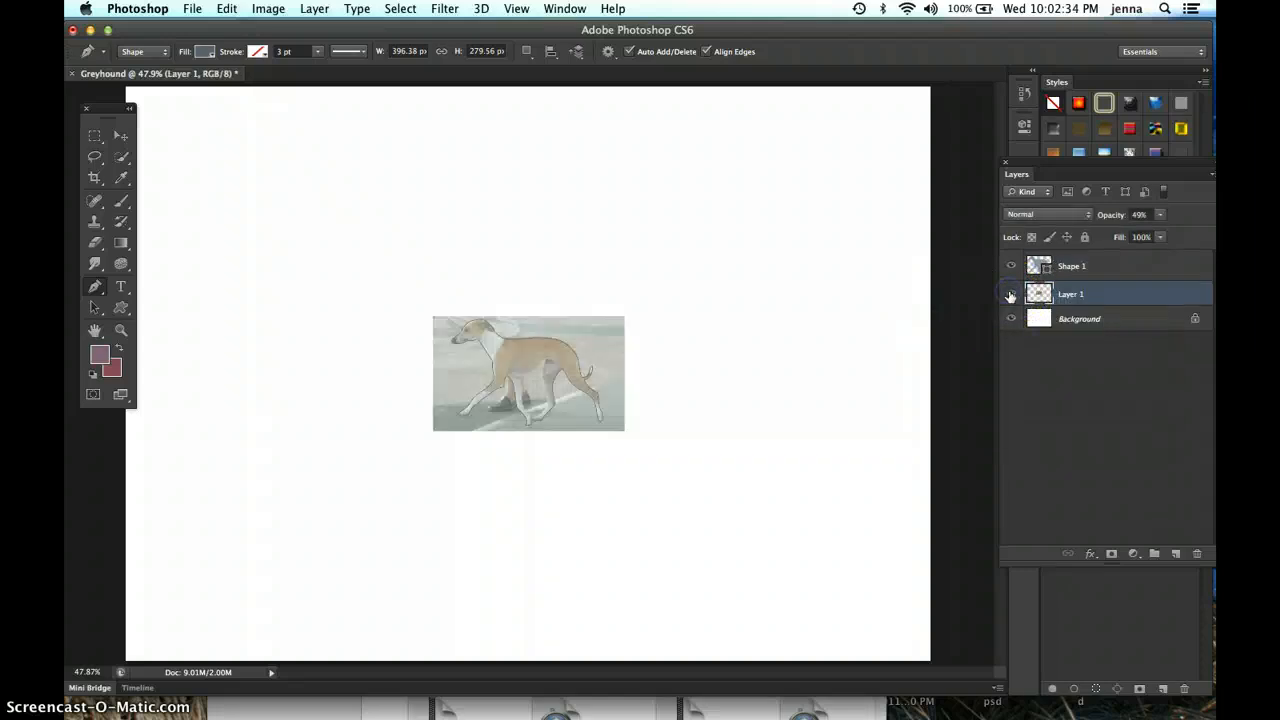
pyautogui.click(1112, 266)
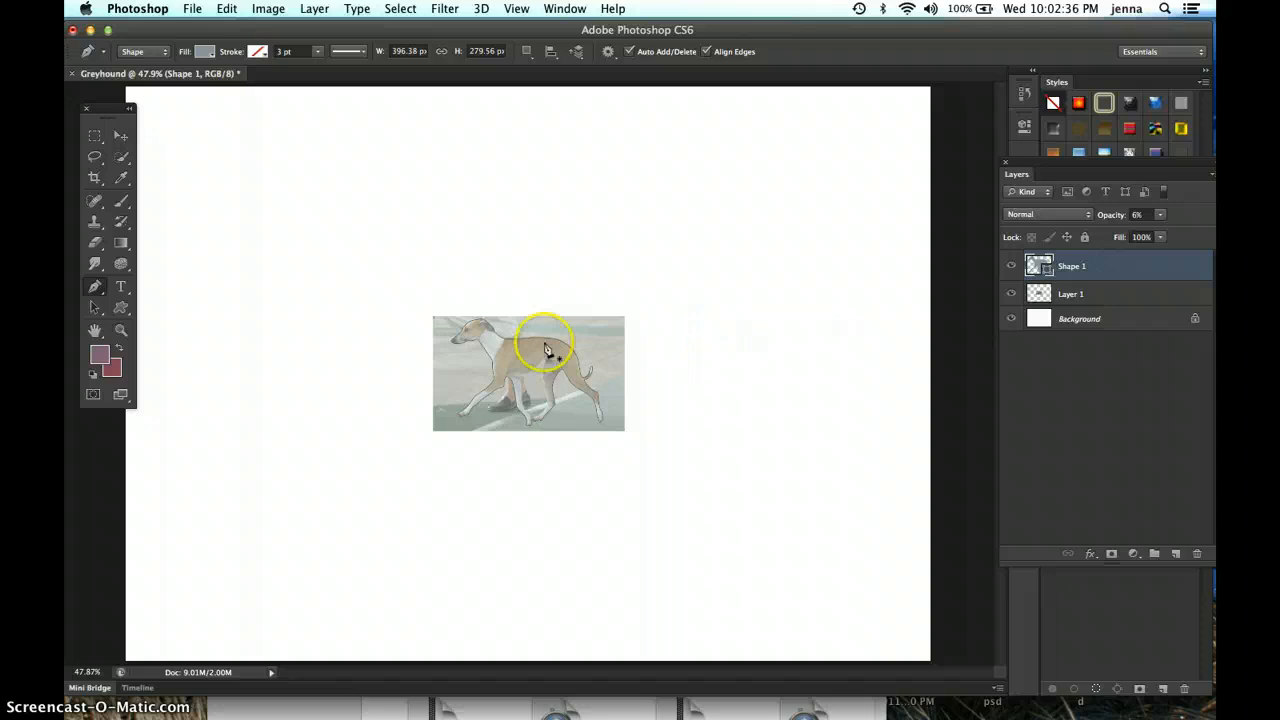
pyautogui.click(1012, 295)
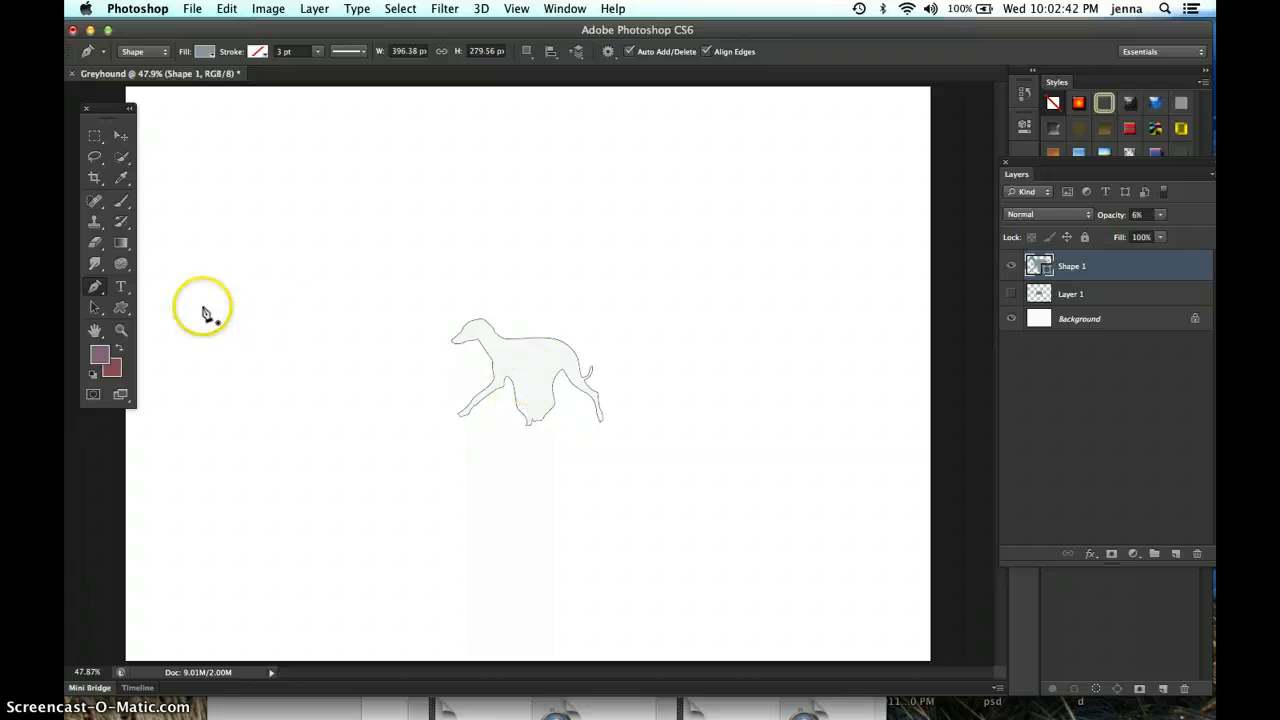
pyautogui.click(523, 342)
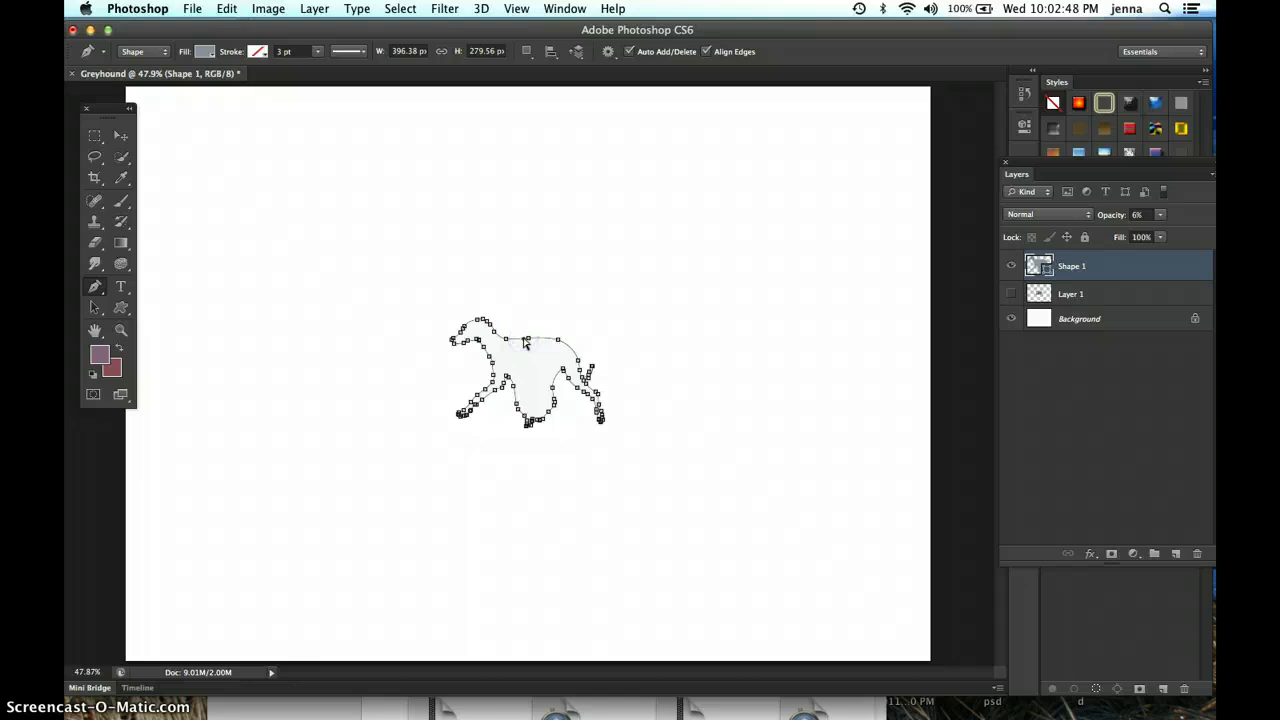
pyautogui.click(600, 266)
pyautogui.moveTo(598, 266); pyautogui.dragTo(631, 223)
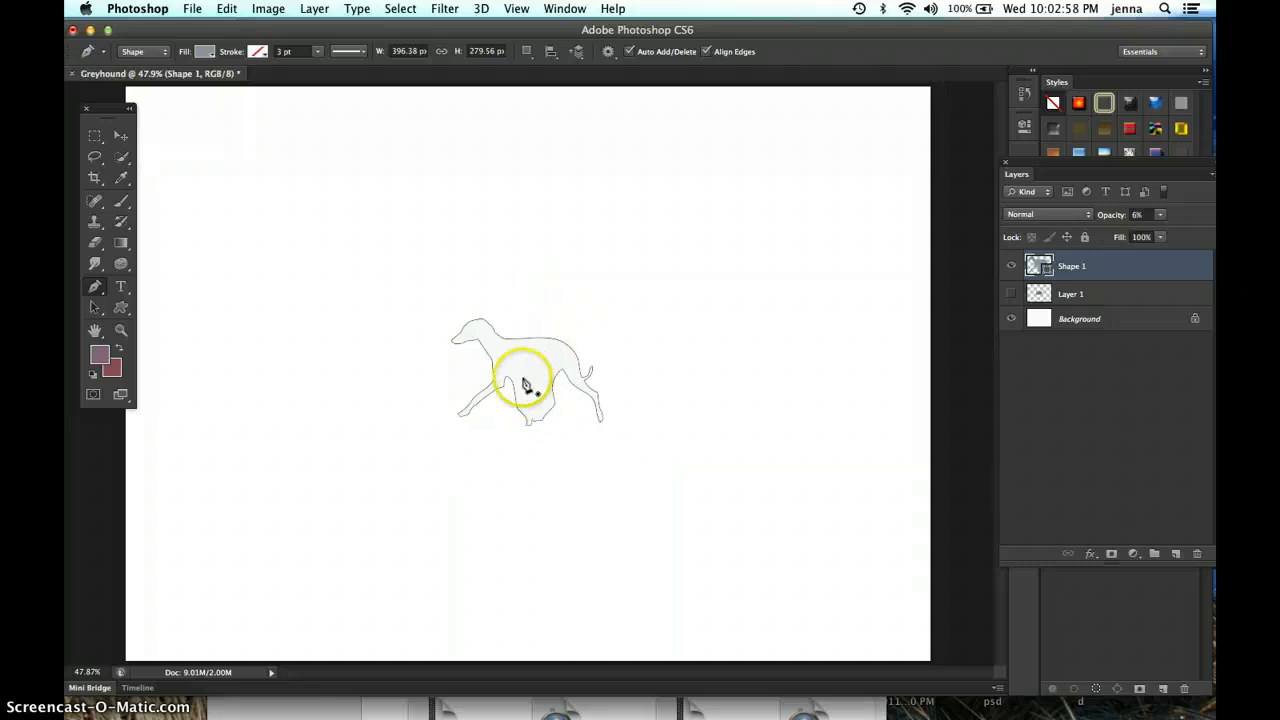
# Set the path operation to Subtract Front Shape and show Layer 1 again, with the dog enlarged to 200%
pyautogui.click(526, 51)
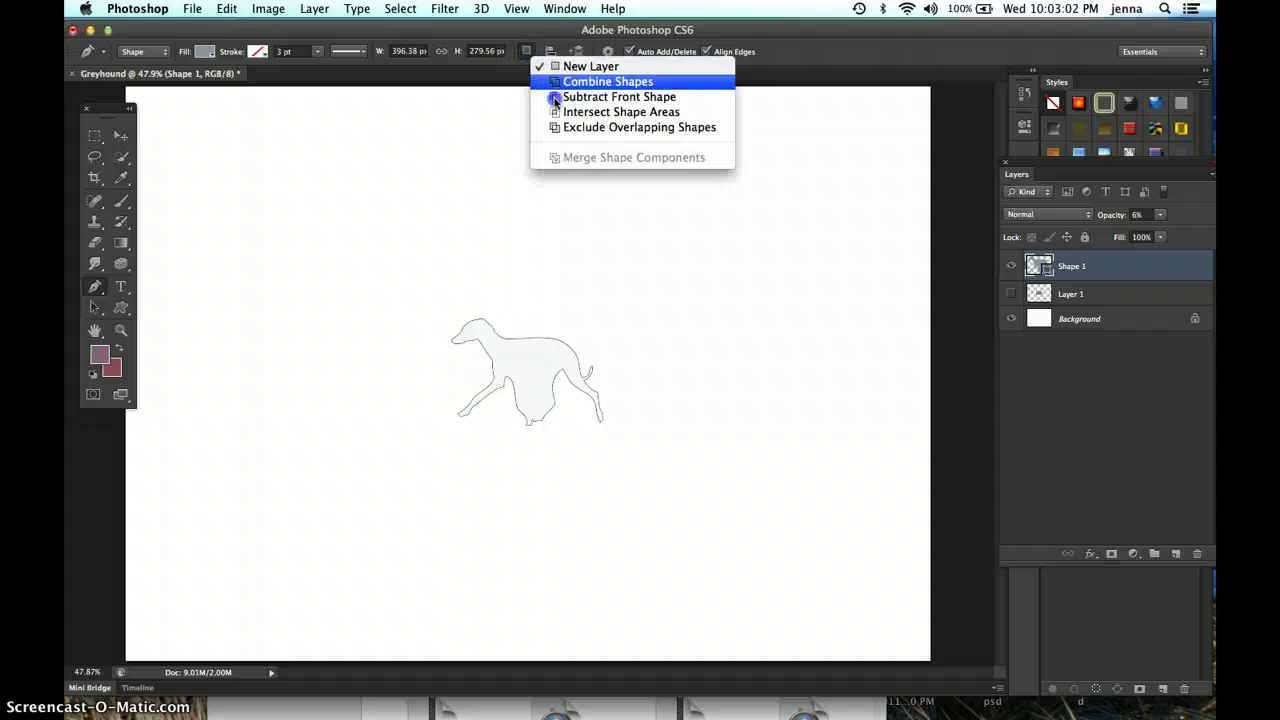
pyautogui.click(558, 99)
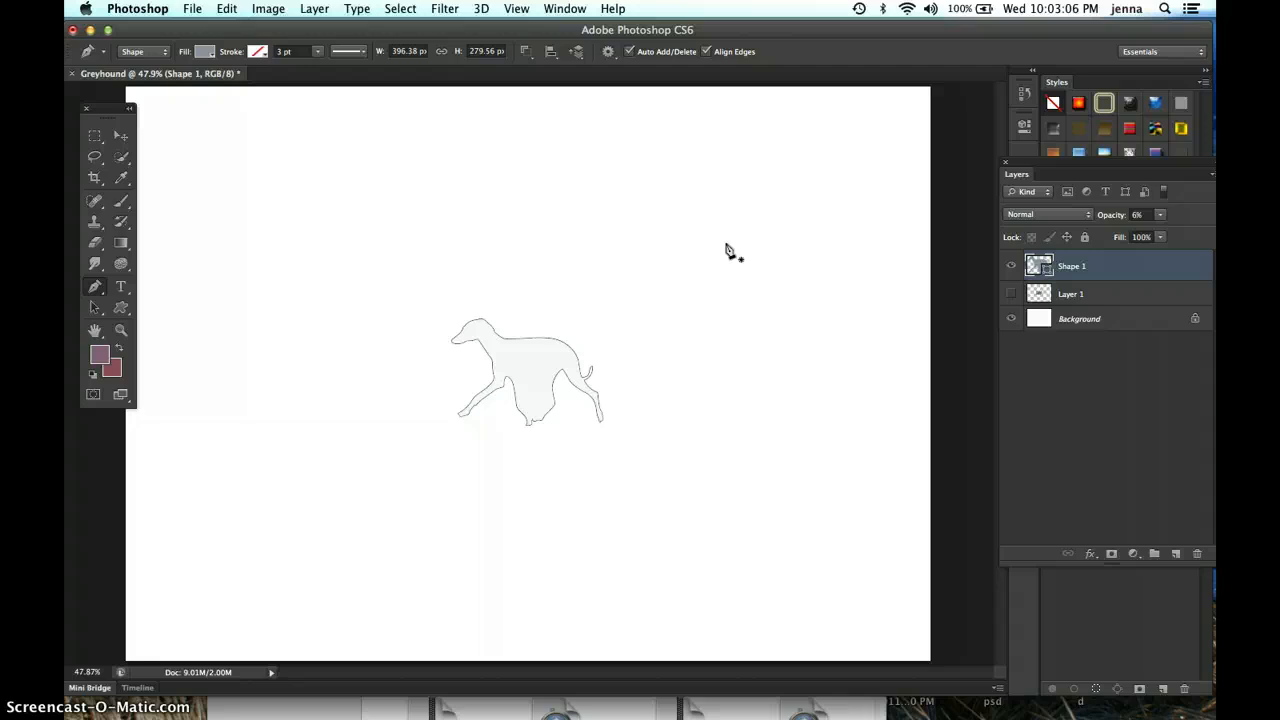
pyautogui.press('super+plus')
pyautogui.press('super+plus')
pyautogui.press('super+plus')
pyautogui.press('super+plus')
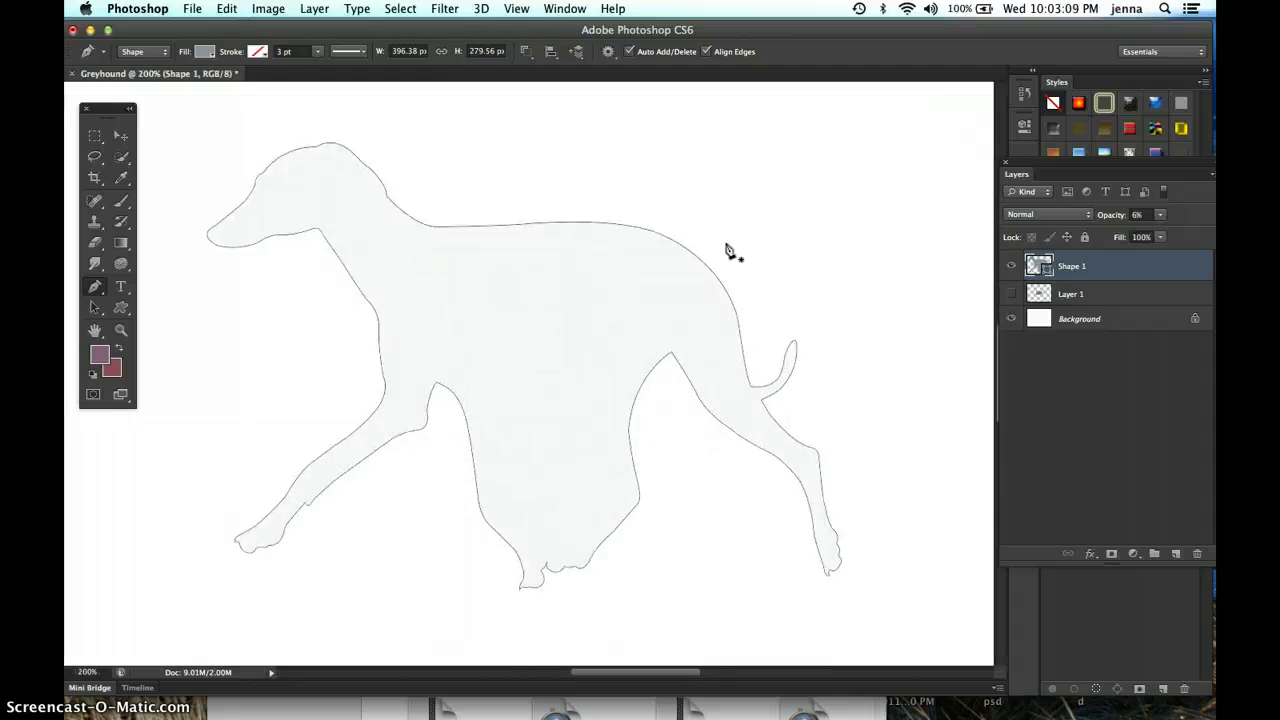
pyautogui.click(1011, 293)
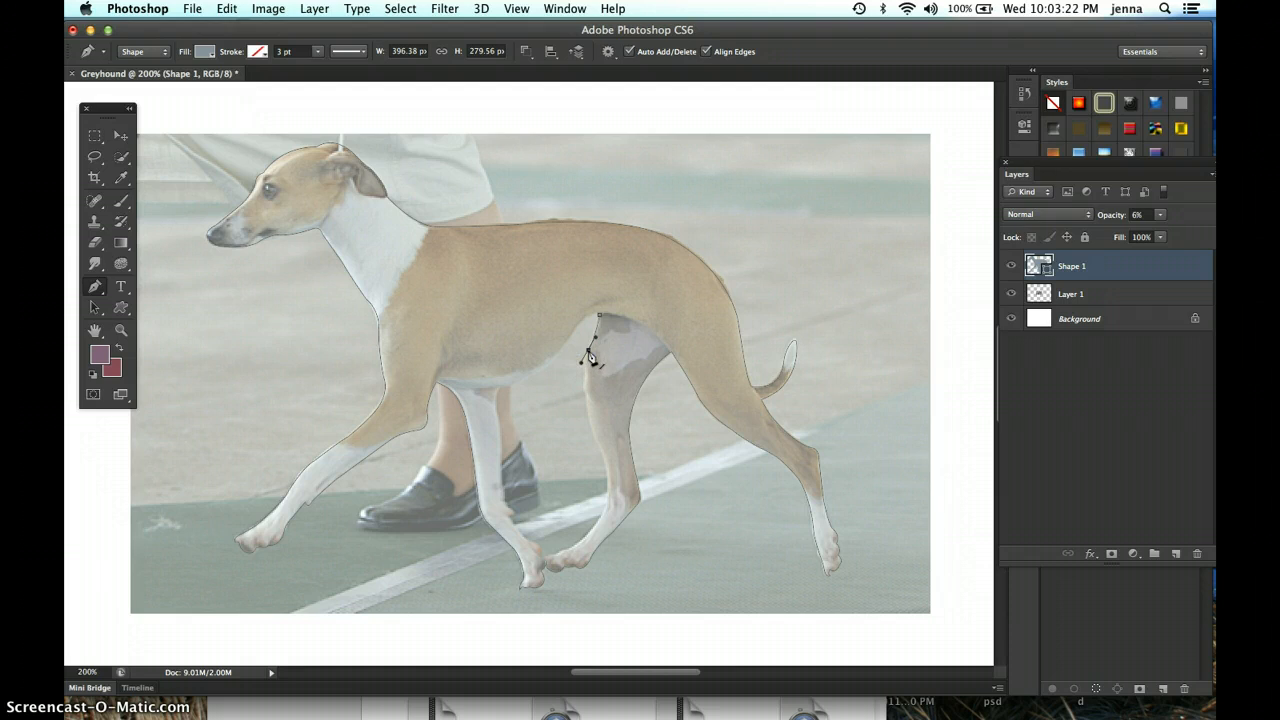
# Trace the gap between the far legs down the front edge of the hind leg to below the hock, trimming the outgoing handles
pyautogui.moveTo(594, 434); pyautogui.dragTo(608, 470)
pyautogui.keyDown('alt'); pyautogui.click(593, 433); pyautogui.keyUp('alt')
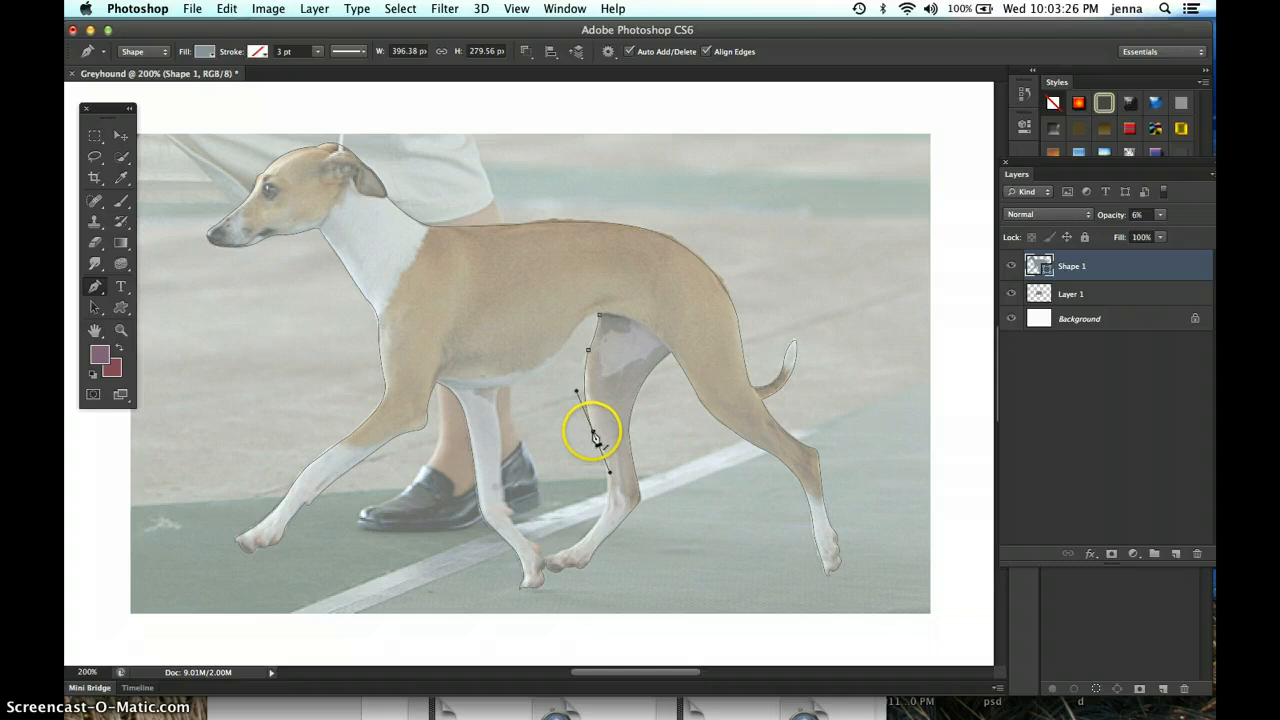
pyautogui.moveTo(599, 524); pyautogui.dragTo(580, 570)
pyautogui.keyDown('alt'); pyautogui.click(600, 525); pyautogui.keyUp('alt')
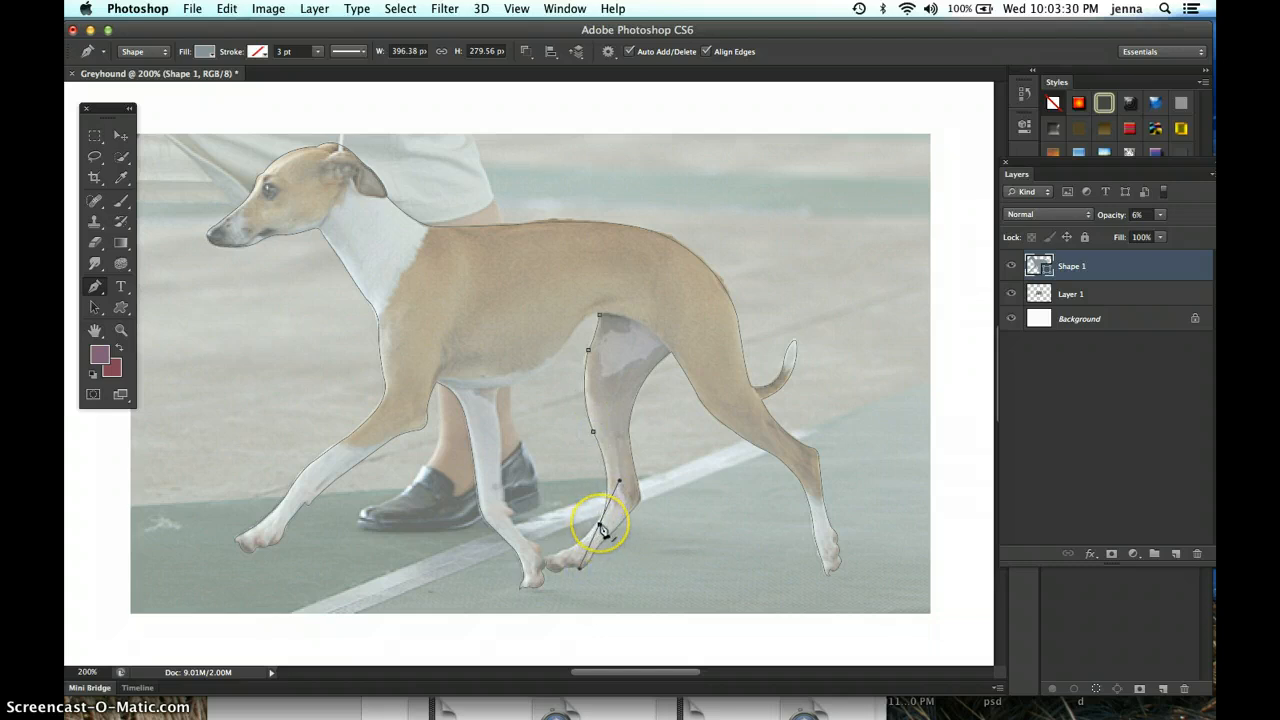
# Continue the cut-out path to the top of the far hind paw, undoing the first anchor and refining its replacement's position and handles
pyautogui.moveTo(549, 557); pyautogui.dragTo(524, 559)
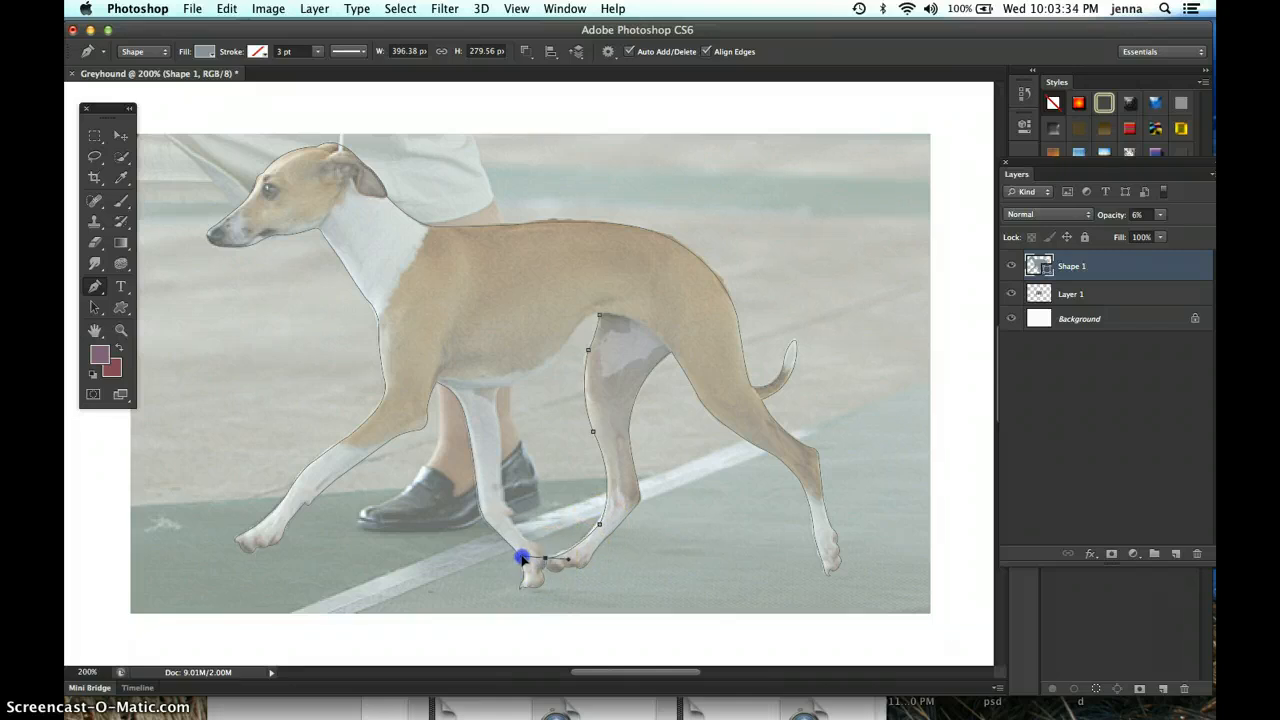
pyautogui.press('super+z')
pyautogui.moveTo(568, 554); pyautogui.dragTo(558, 560)
pyautogui.press('super+equal')
pyautogui.press('super+equal')
pyautogui.press('super+equal')
pyautogui.press('super+equal')
pyautogui.press('super+equal')
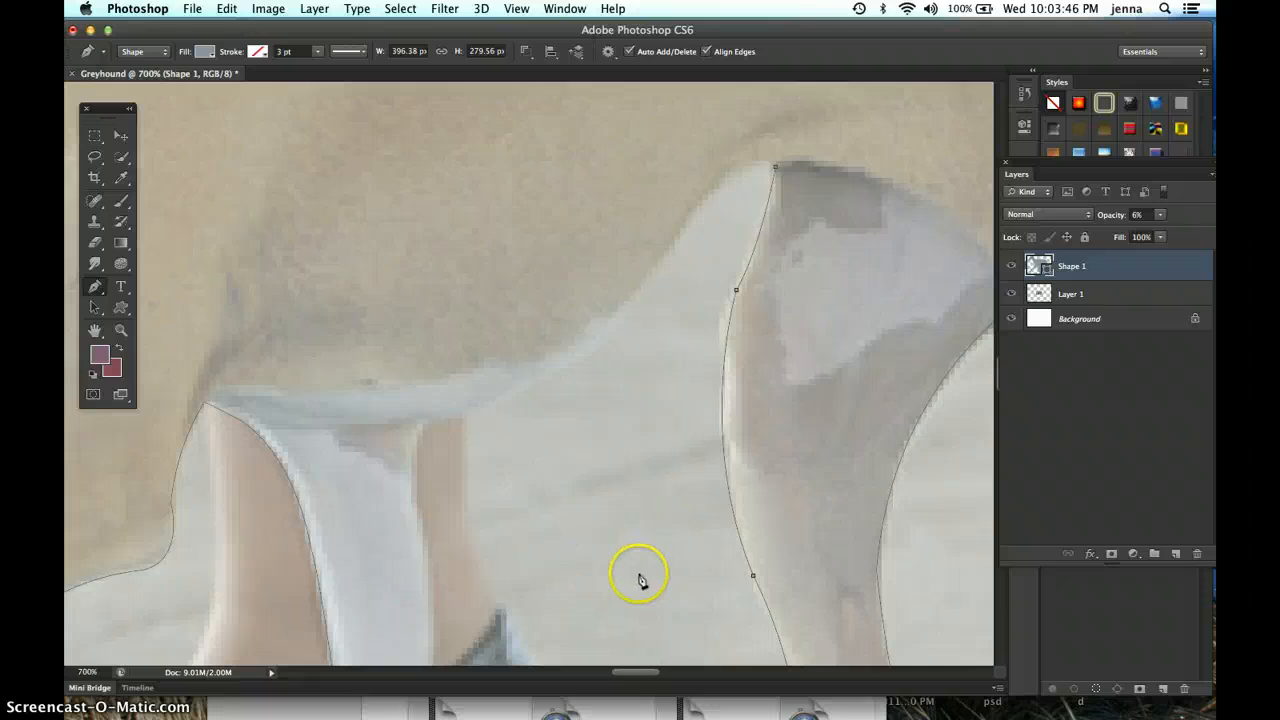
pyautogui.moveTo(640, 578); pyautogui.dragTo(578, 82)
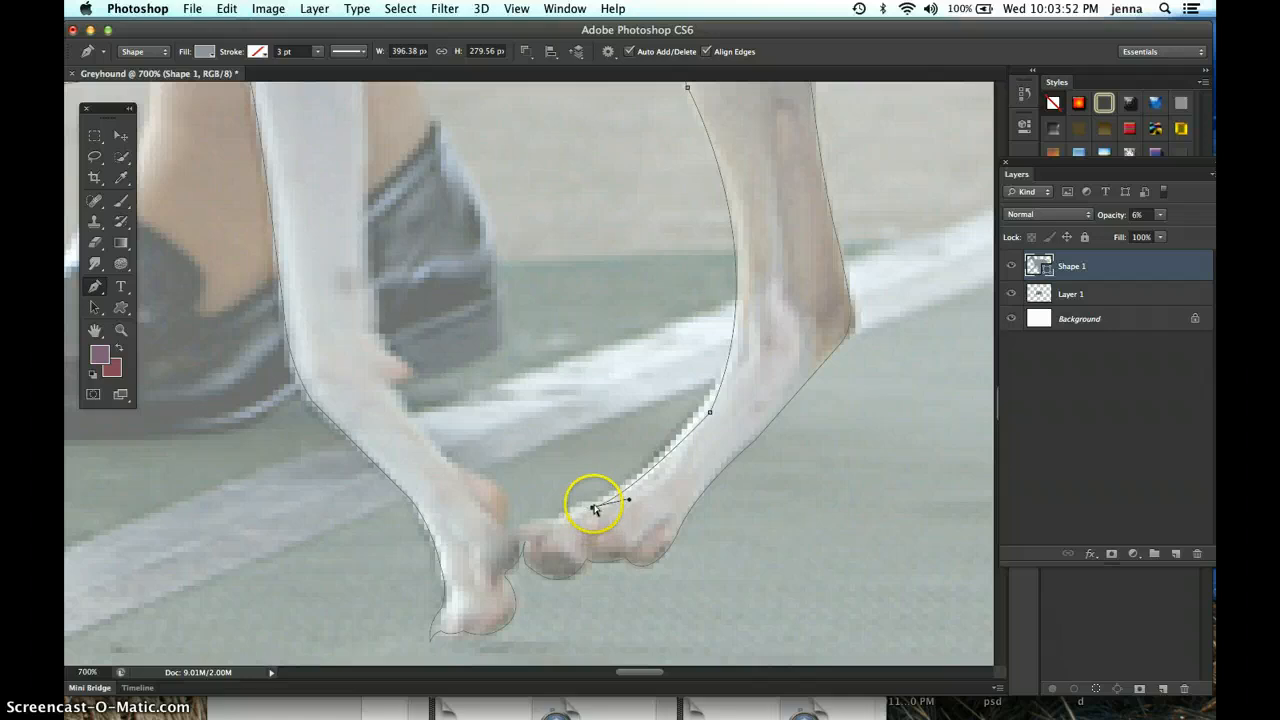
pyautogui.moveTo(591, 508); pyautogui.dragTo(666, 475)
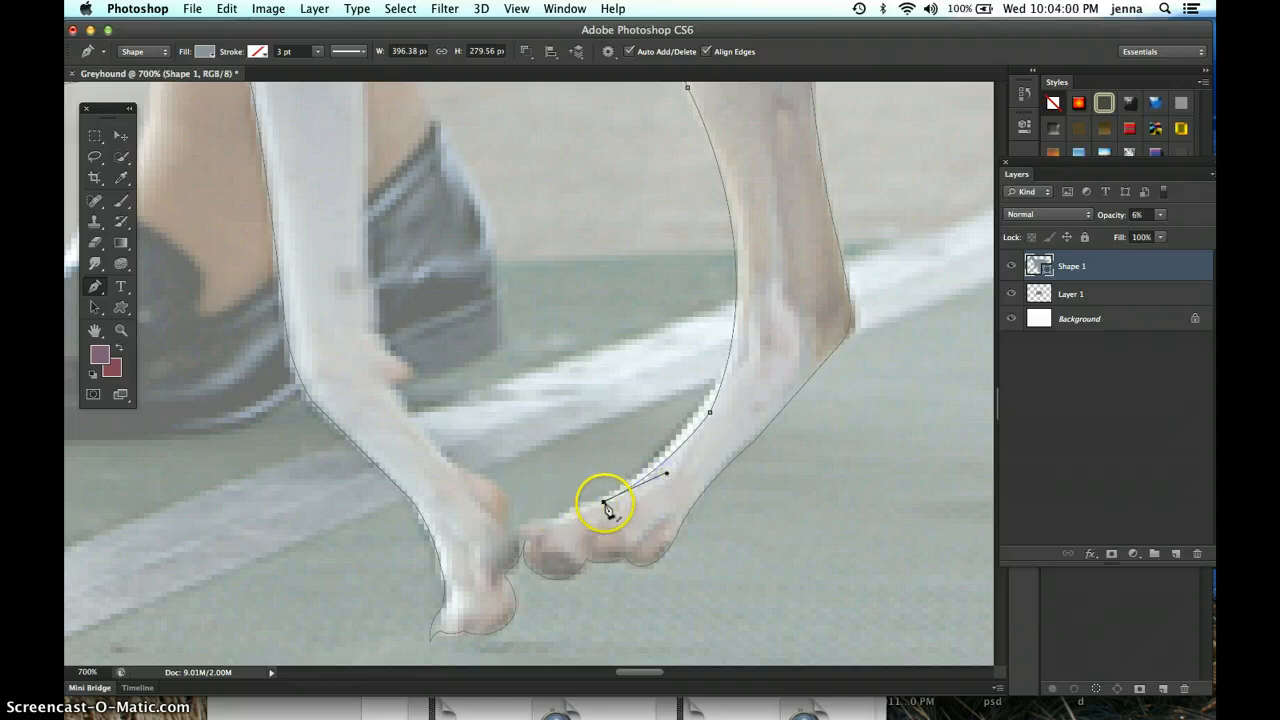
pyautogui.click(603, 501)
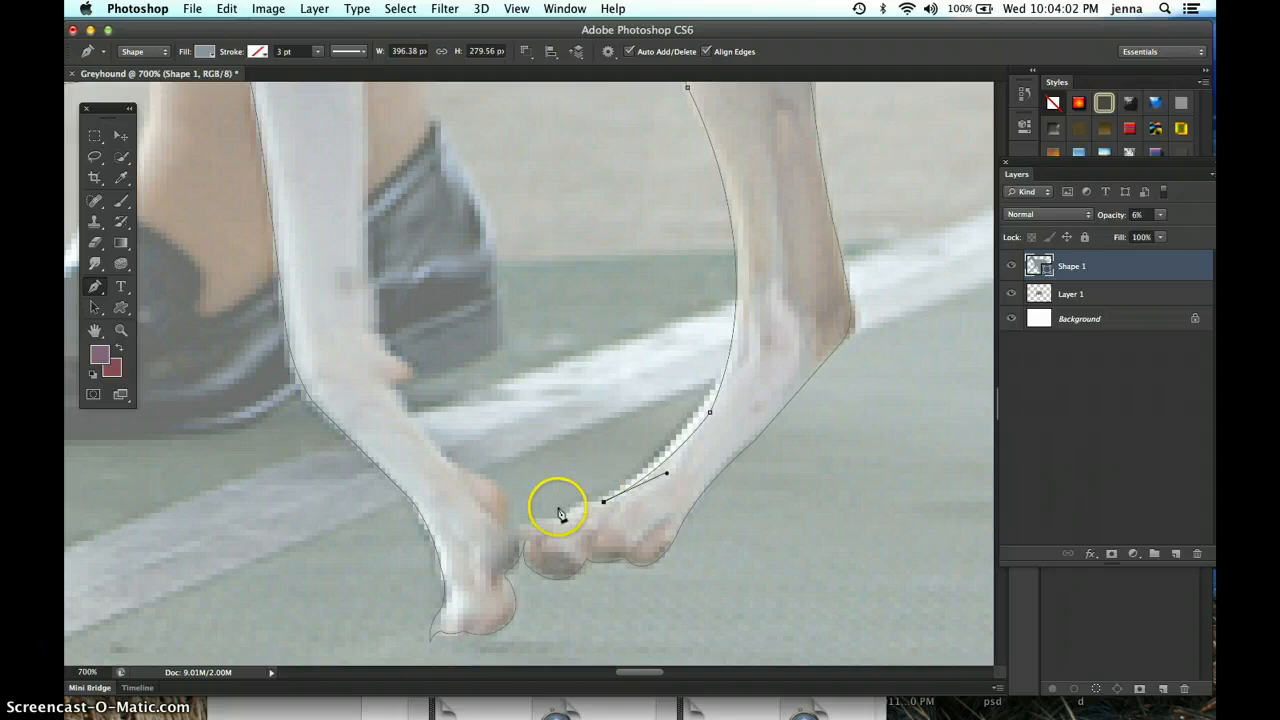
# Trace over the hind paw's toes and bridge to the back of the far front paw, trimming the outgoing handles
pyautogui.moveTo(565, 515); pyautogui.dragTo(494, 545)
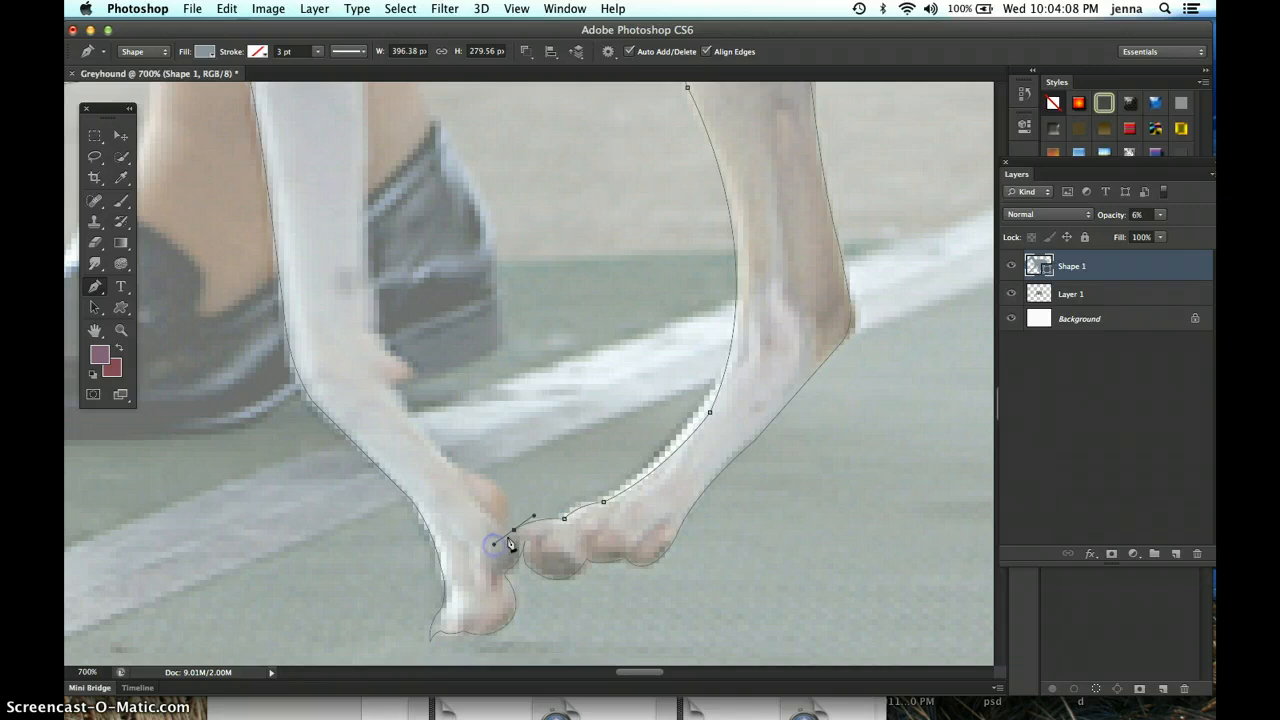
pyautogui.click(513, 530)
pyautogui.click(515, 533)
pyautogui.moveTo(510, 532); pyautogui.dragTo(499, 530)
pyautogui.click(505, 530)
# Curve the cut-out path around the pad at the back of the far front paw and onto the lower leg, trimming the outgoing handles
pyautogui.moveTo(486, 480); pyautogui.dragTo(409, 411)
pyautogui.click(486, 481)
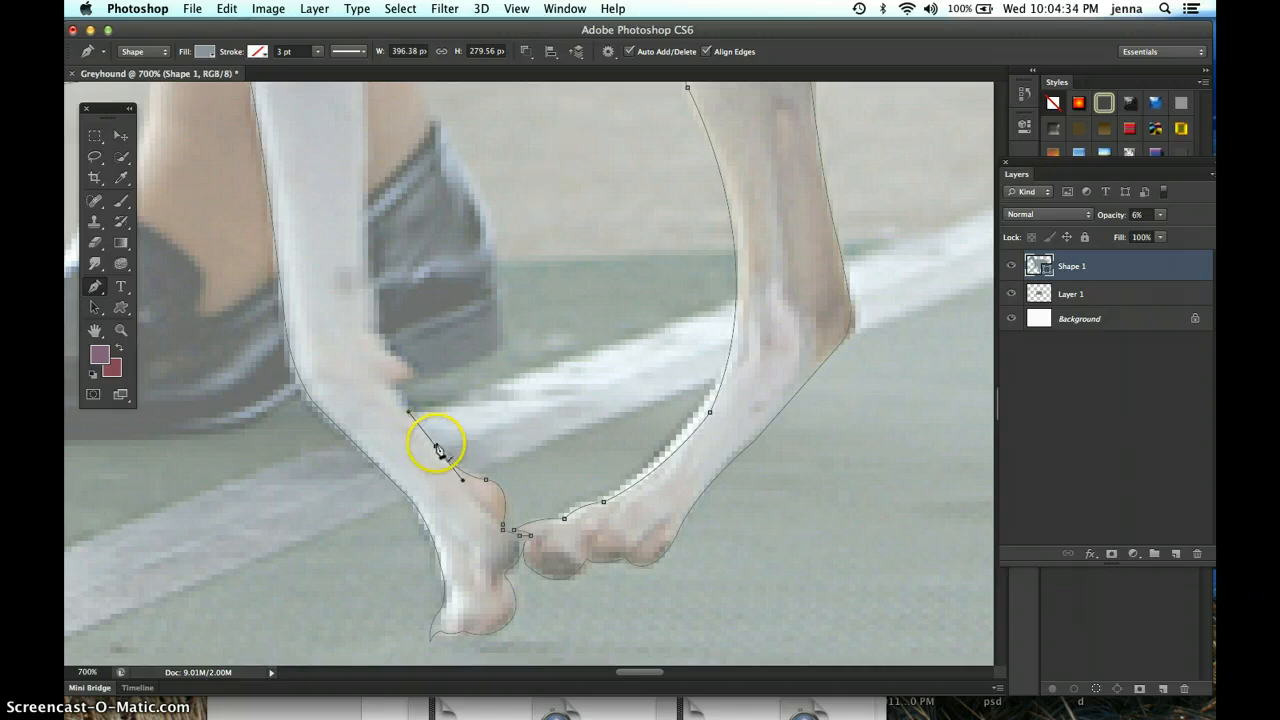
pyautogui.click(437, 449)
# Continue up the rear edge of the far front leg past the dewclaw, trimming the outgoing handle and aligning the anchor with the leg's edge
pyautogui.moveTo(362, 323)
pyautogui.mouseDown()
pyautogui.moveTo(349, 248)
pyautogui.moveTo(351, 261)
pyautogui.mouseUp()
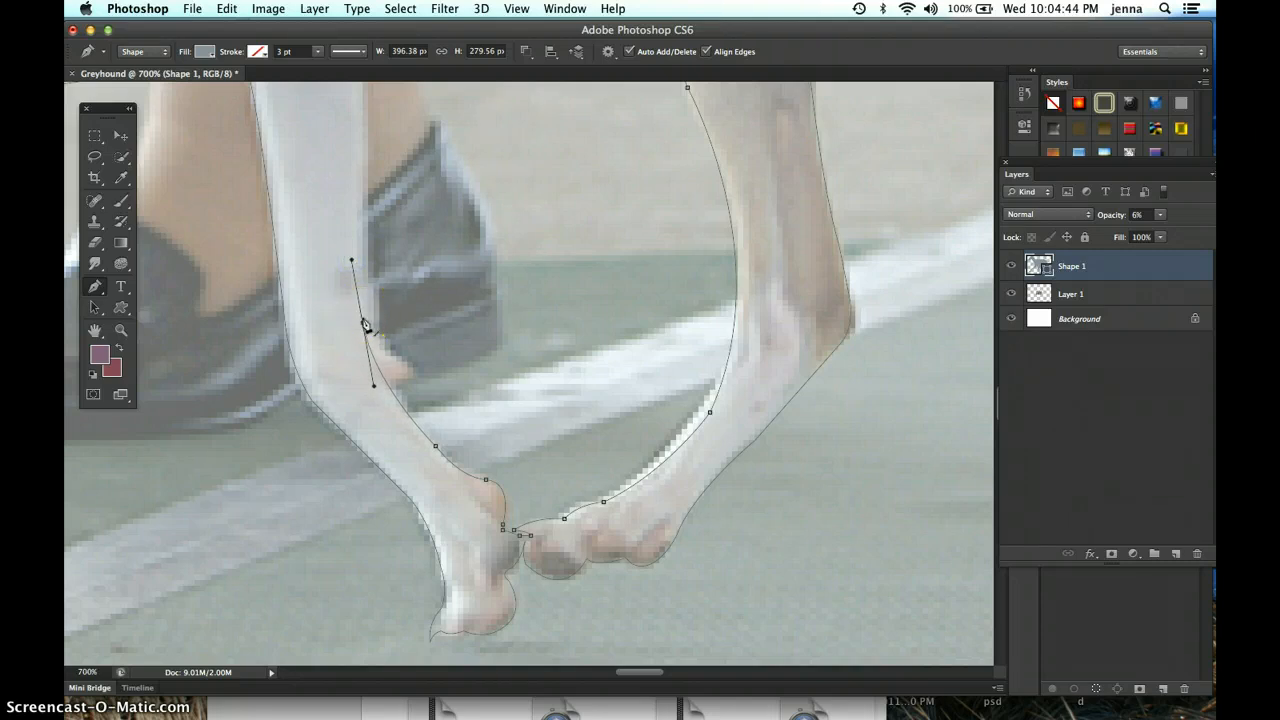
pyautogui.keyDown('alt'); pyautogui.click(364, 327); pyautogui.keyUp('alt')
pyautogui.click(364, 327)
pyautogui.moveTo(362, 326); pyautogui.dragTo(369, 319)
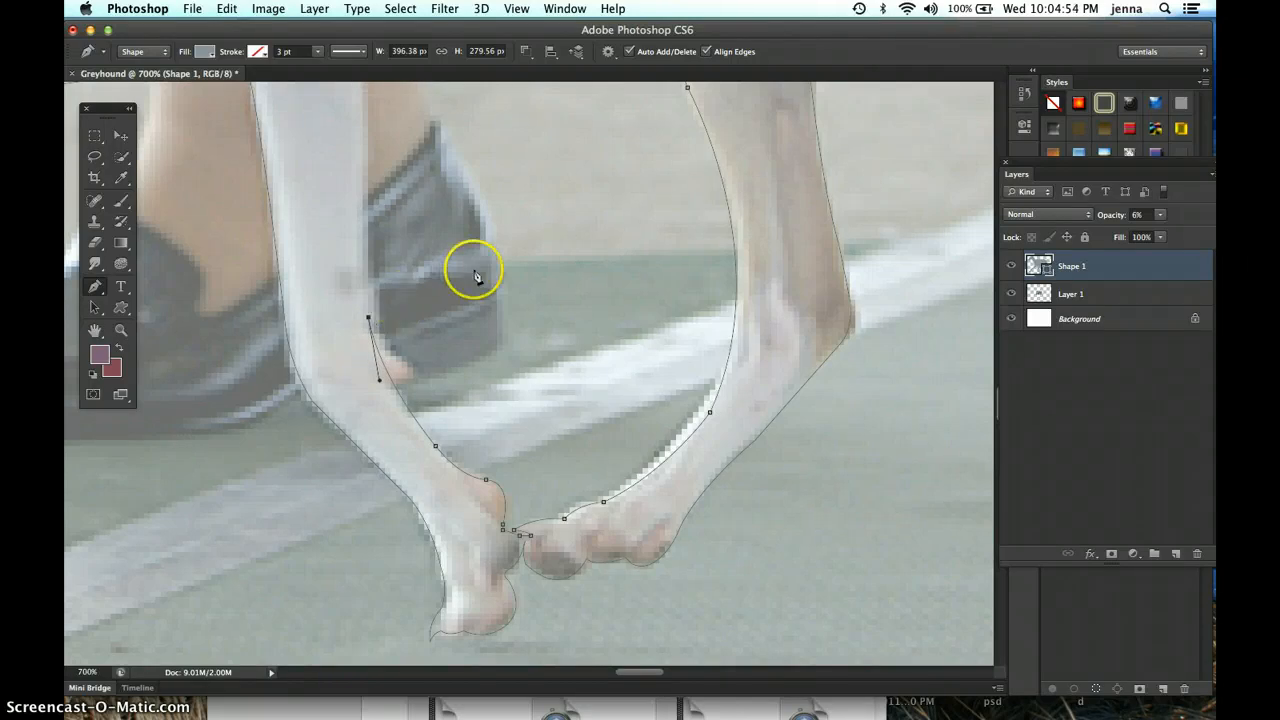
pyautogui.moveTo(471, 271); pyautogui.dragTo(494, 453)
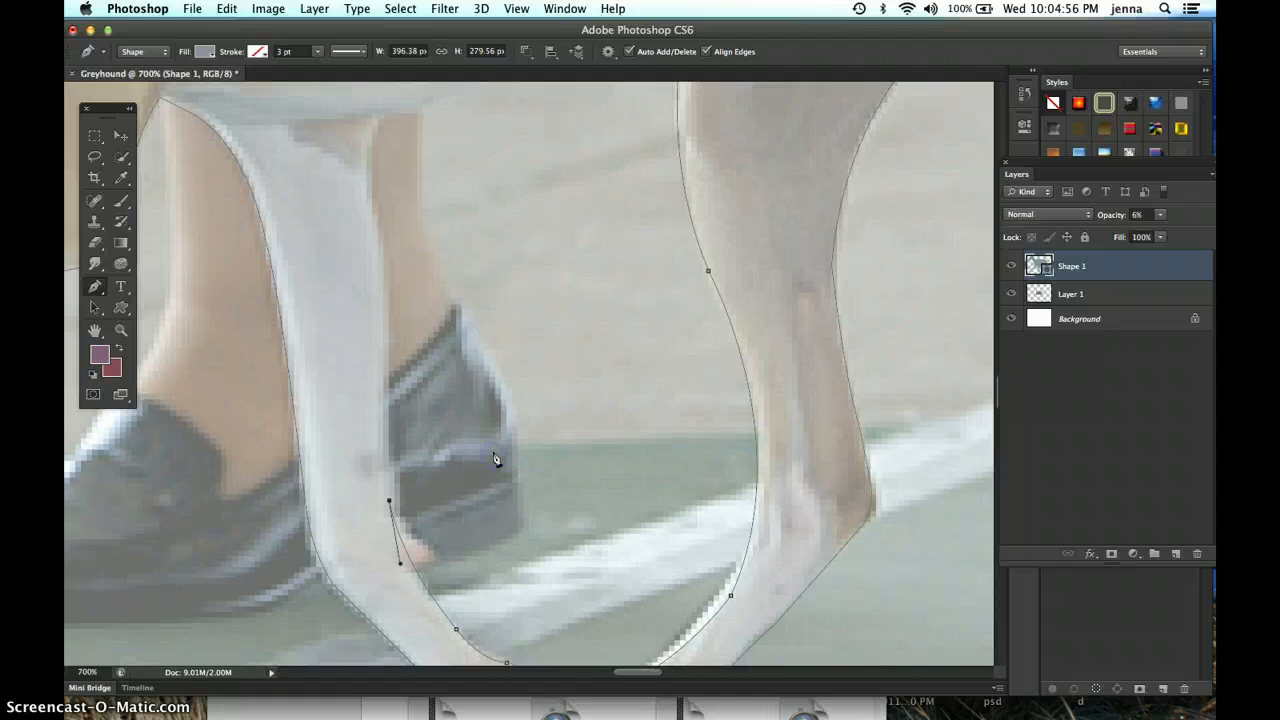
pyautogui.click(389, 501)
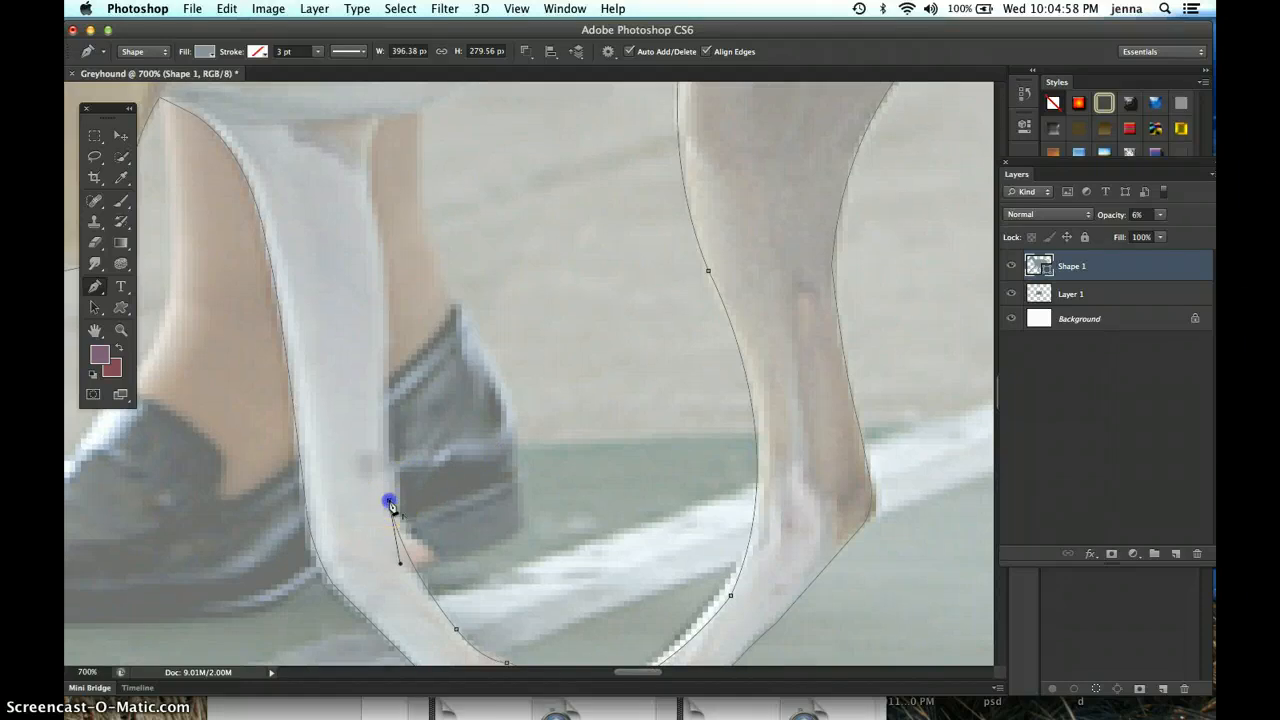